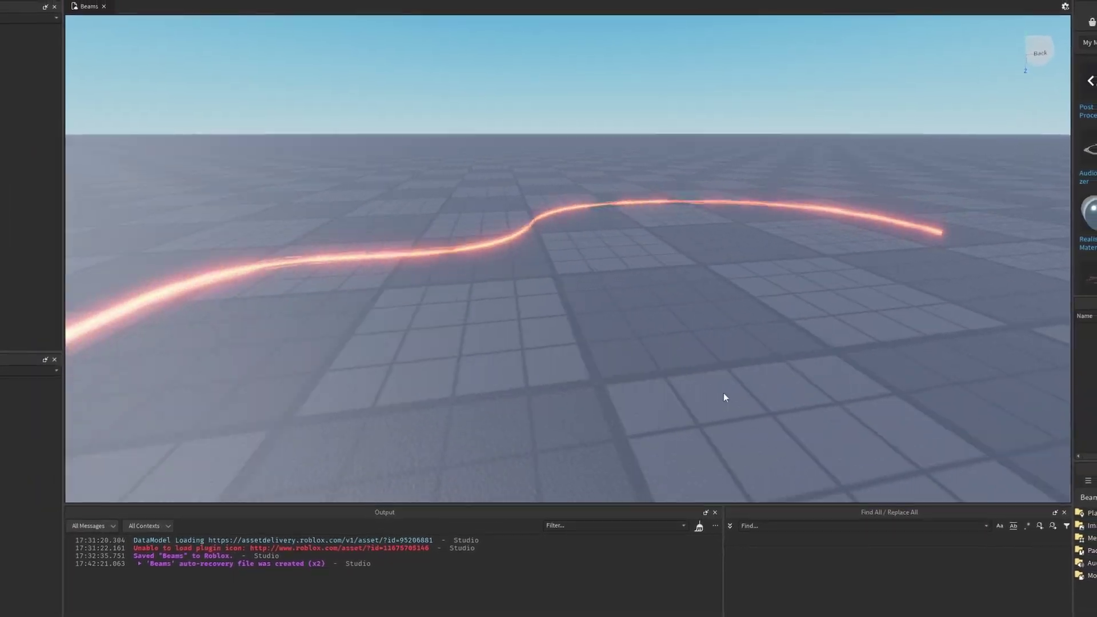
{"action": "key", "text": "w"}
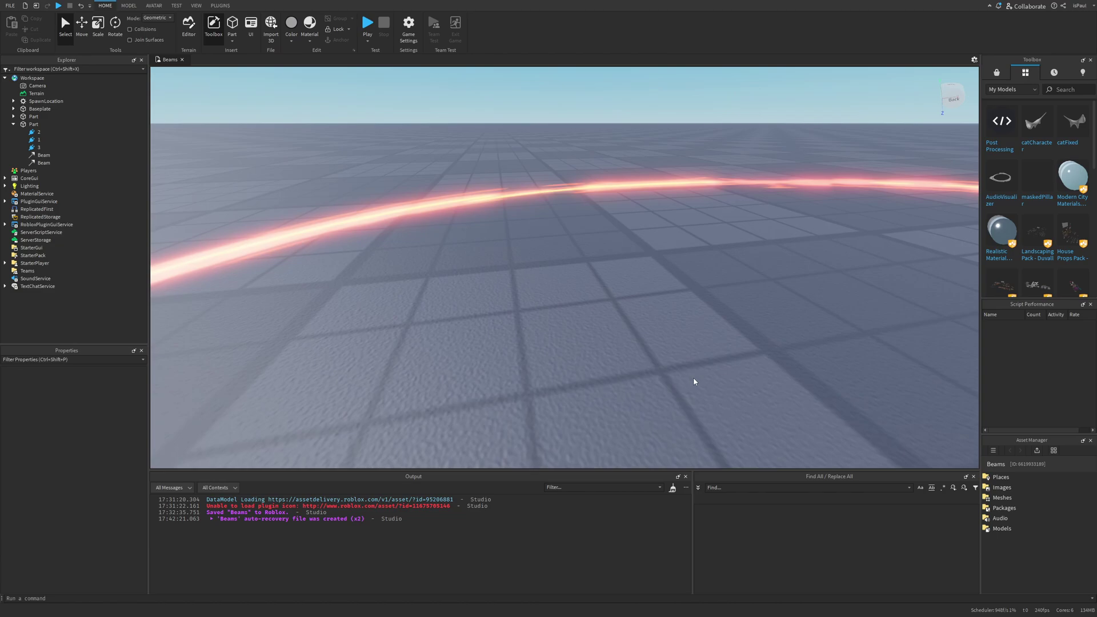
{"action": "key", "text": "s"}
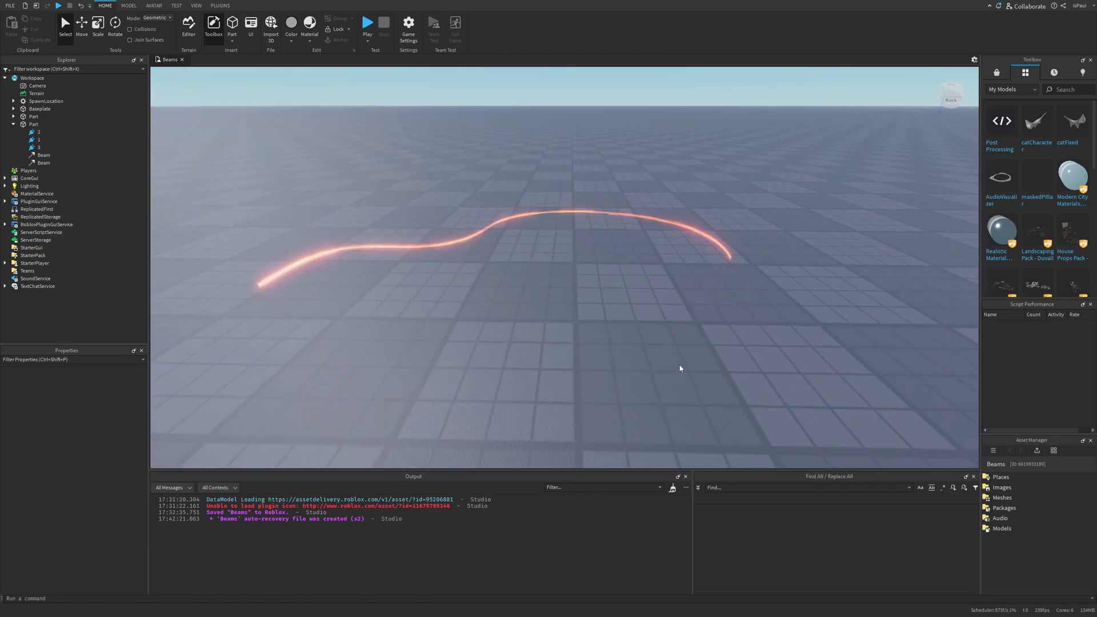
{"action": "key", "text": "w"}
{"action": "key", "text": "d"}
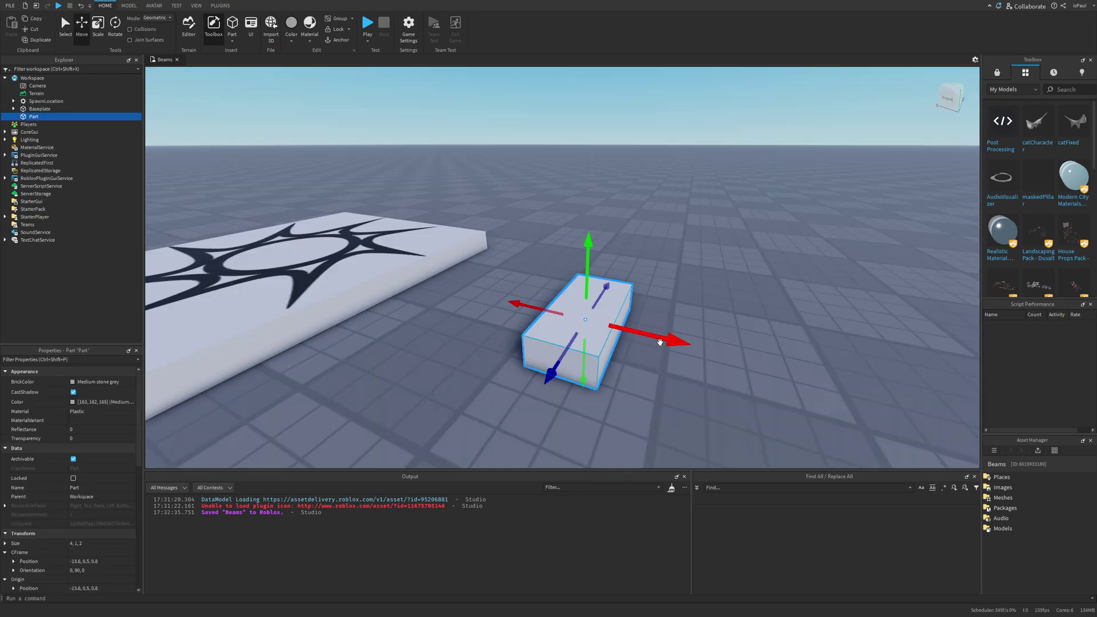
- Scale the block part upward to make it taller
{"action": "key", "text": "ctrl+4"}
{"action": "left_click_drag", "start_coordinate": [575, 368], "coordinate": [573, 272]}
{"action": "left_click", "coordinate": [697, 328]}
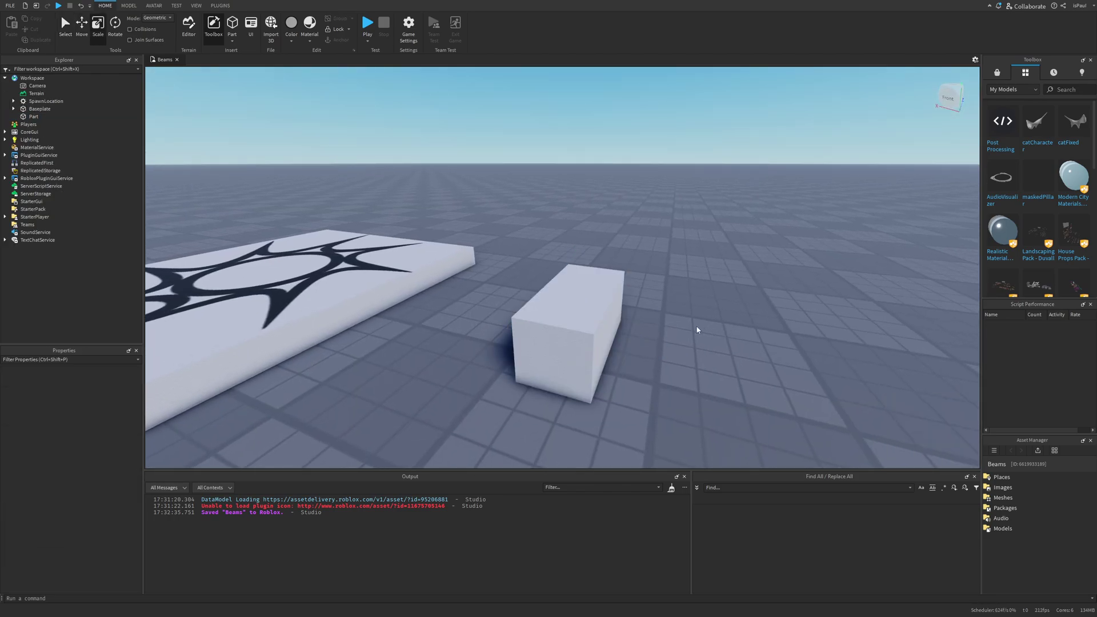
- Add a visible Attachment to the part, offset 2.3 studs along its length just beyond the end face
{"action": "left_click", "coordinate": [43, 117]}
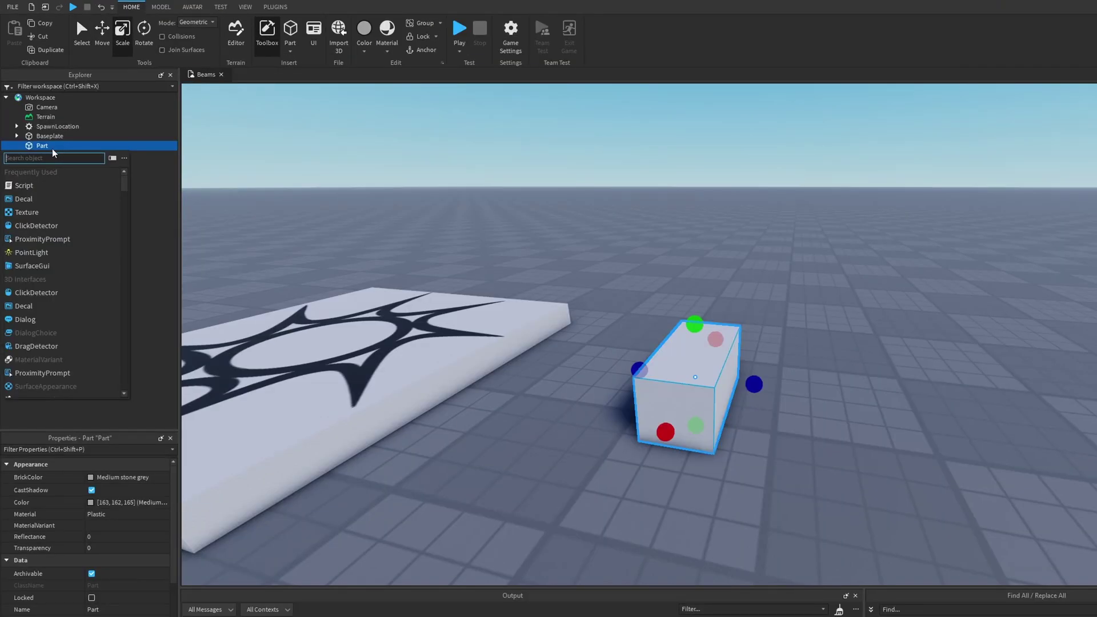
{"action": "type", "text": "attach"}
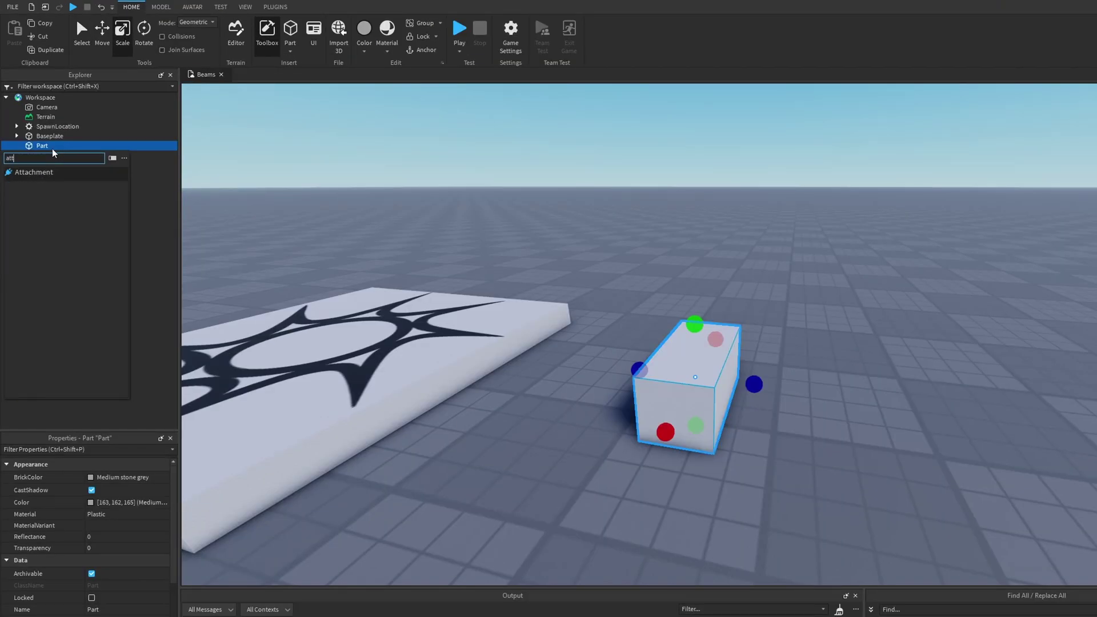
{"action": "key", "text": "Return"}
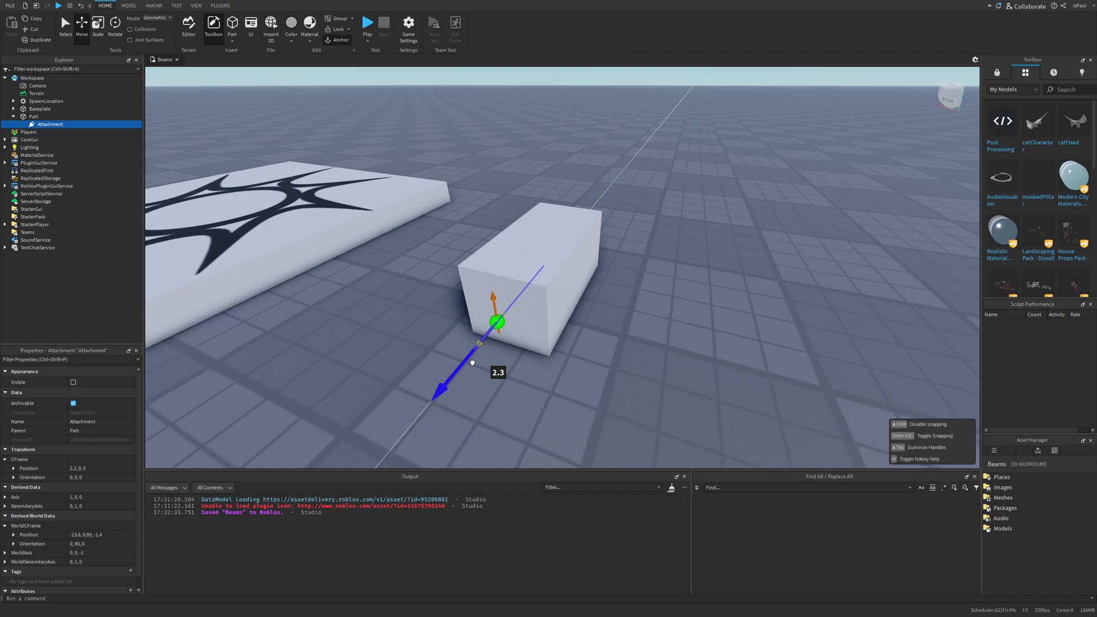
{"action": "left_click_drag", "start_coordinate": [472, 363], "coordinate": [399, 382]}
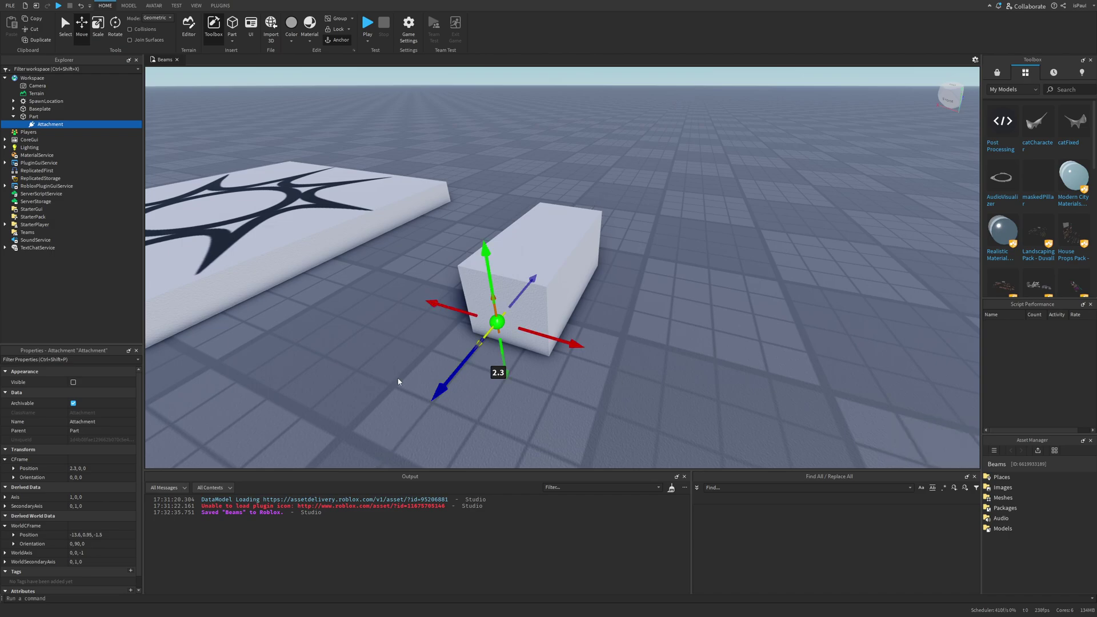
{"action": "left_click", "coordinate": [275, 398]}
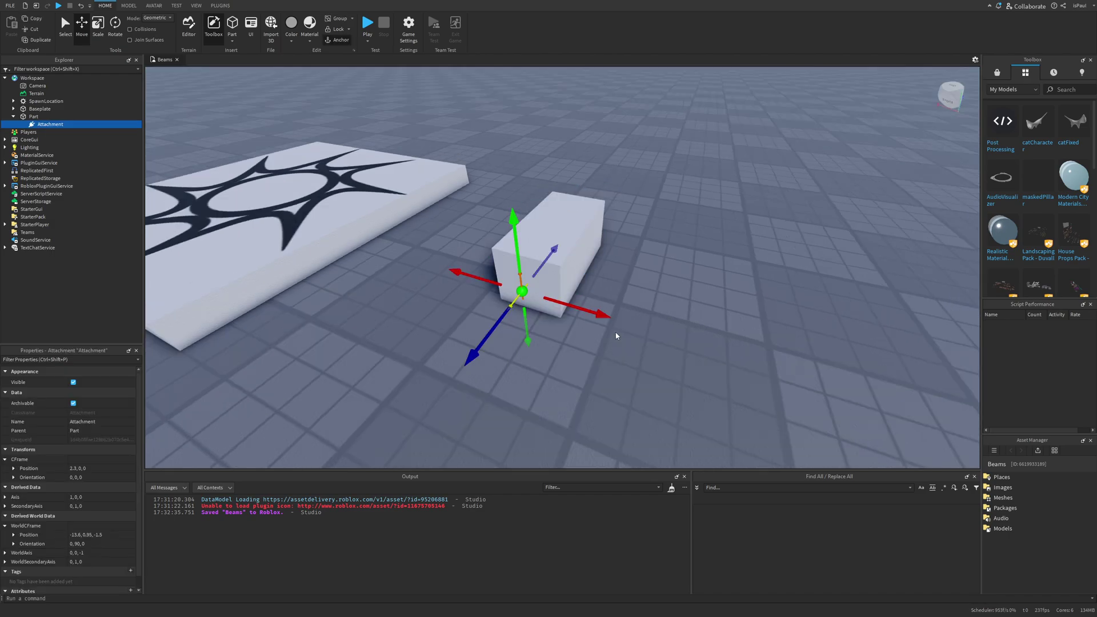
- Duplicate the attachment and move the copy away to the side of the part
{"action": "key", "text": "ctrl+d"}
{"action": "left_click_drag", "start_coordinate": [575, 308], "coordinate": [700, 338]}
{"action": "left_click_drag", "start_coordinate": [622, 380], "coordinate": [629, 358]}
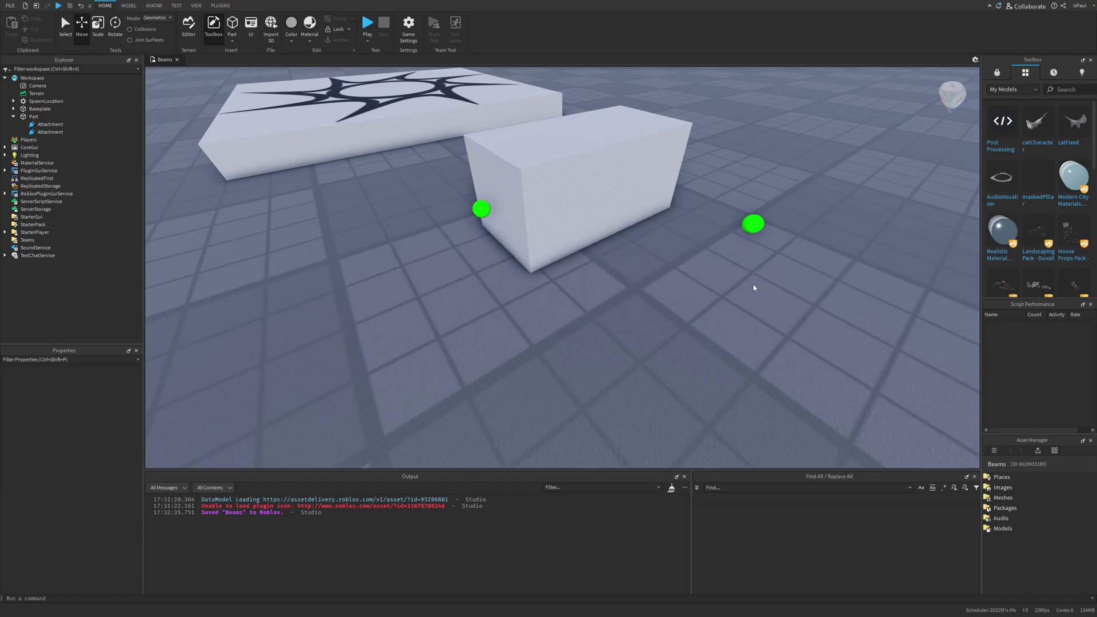
{"action": "left_click", "coordinate": [751, 229]}
{"action": "left_click_drag", "start_coordinate": [729, 281], "coordinate": [742, 237]}
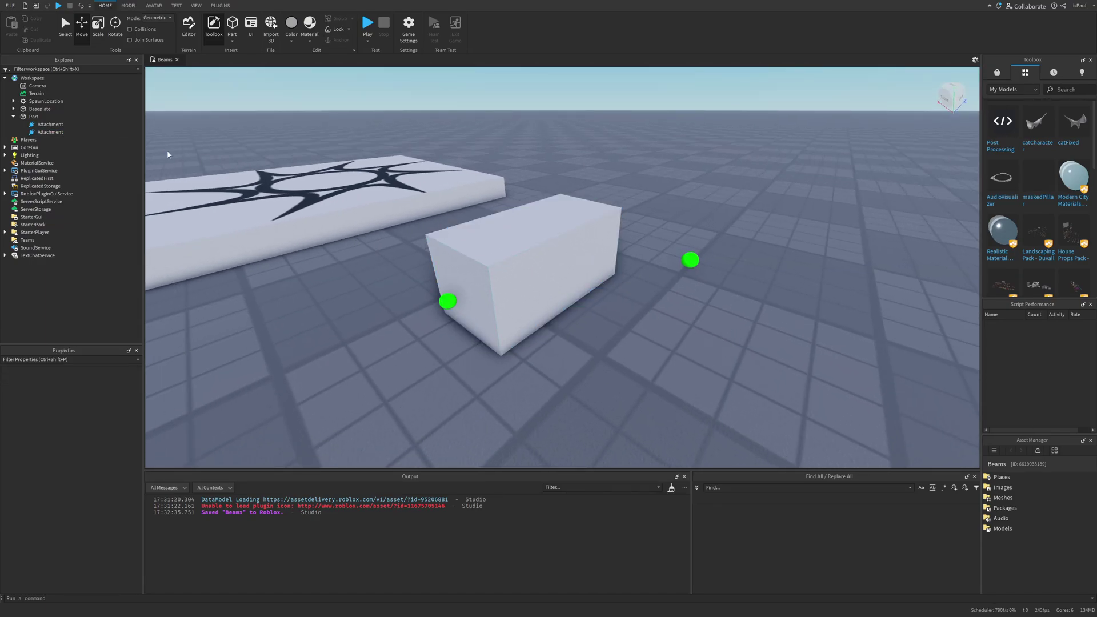
- Insert a Beam object into the part
{"action": "left_click", "coordinate": [45, 116]}
{"action": "key", "text": "ctrl+i"}
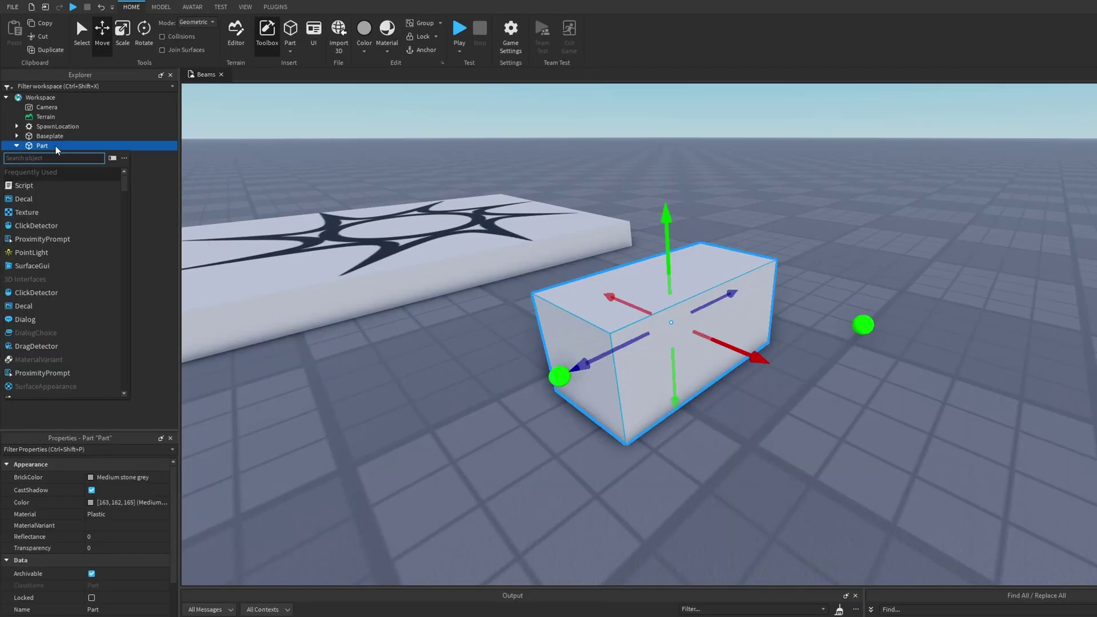
{"action": "type", "text": "beam"}
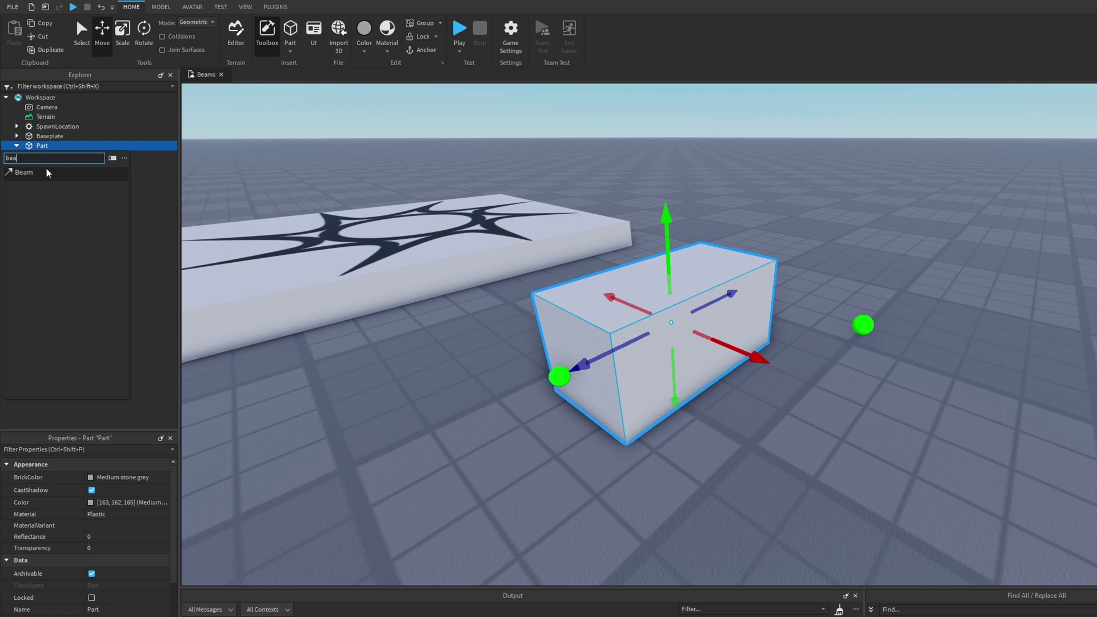
{"action": "left_click", "coordinate": [46, 169]}
{"action": "left_click", "coordinate": [56, 174]}
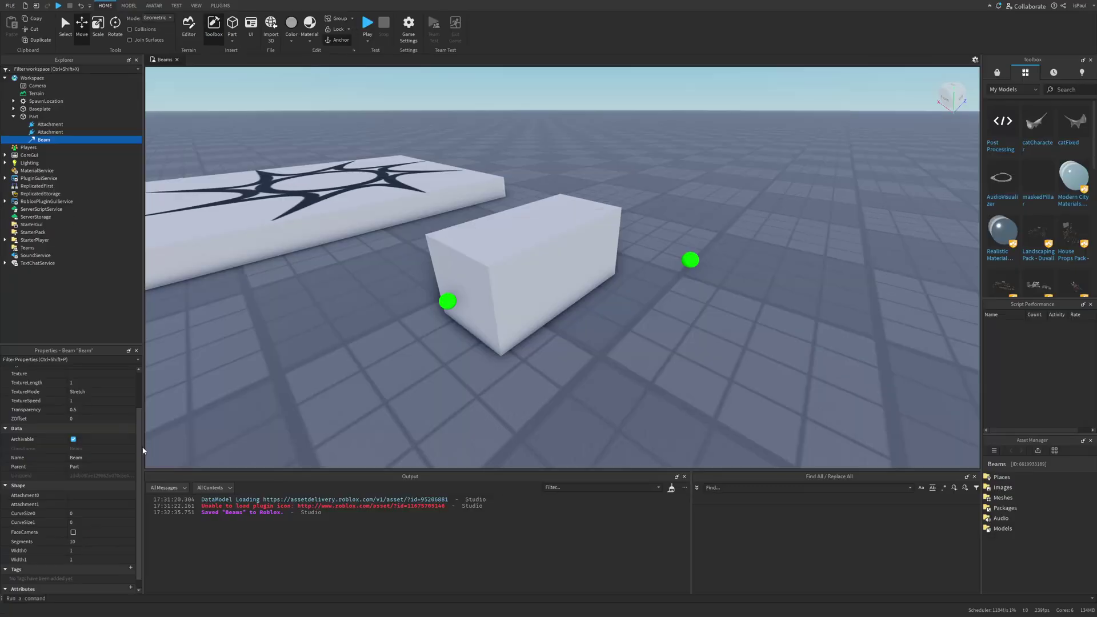
- Assign the part's two attachments as the beam's Attachment0 and Attachment1
{"action": "left_click_drag", "start_coordinate": [141, 448], "coordinate": [141, 470]}
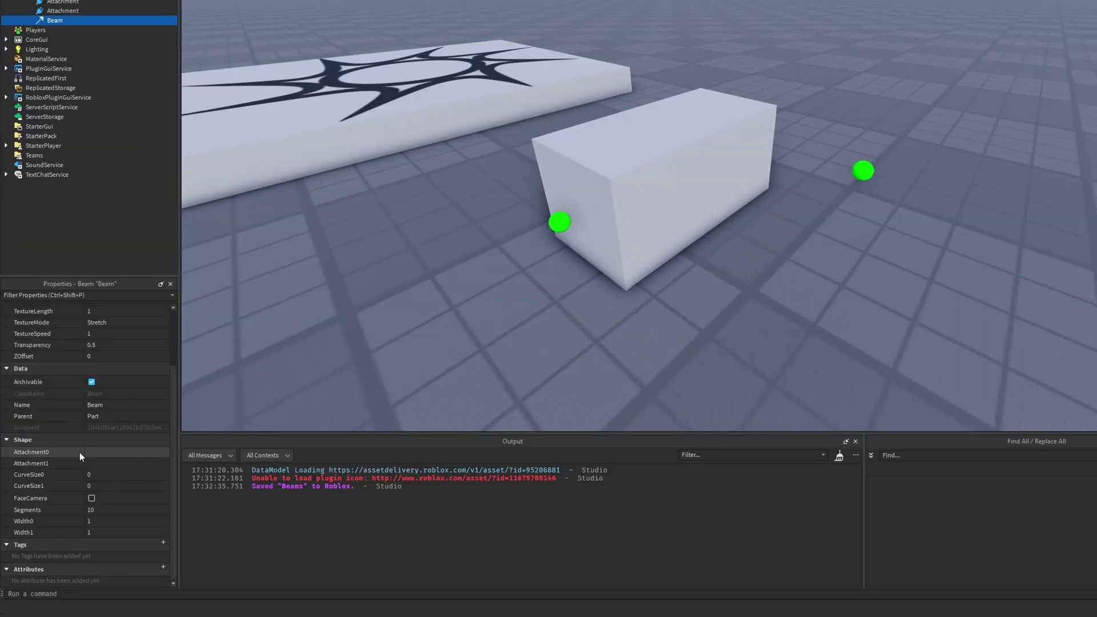
{"action": "left_click", "coordinate": [85, 485]}
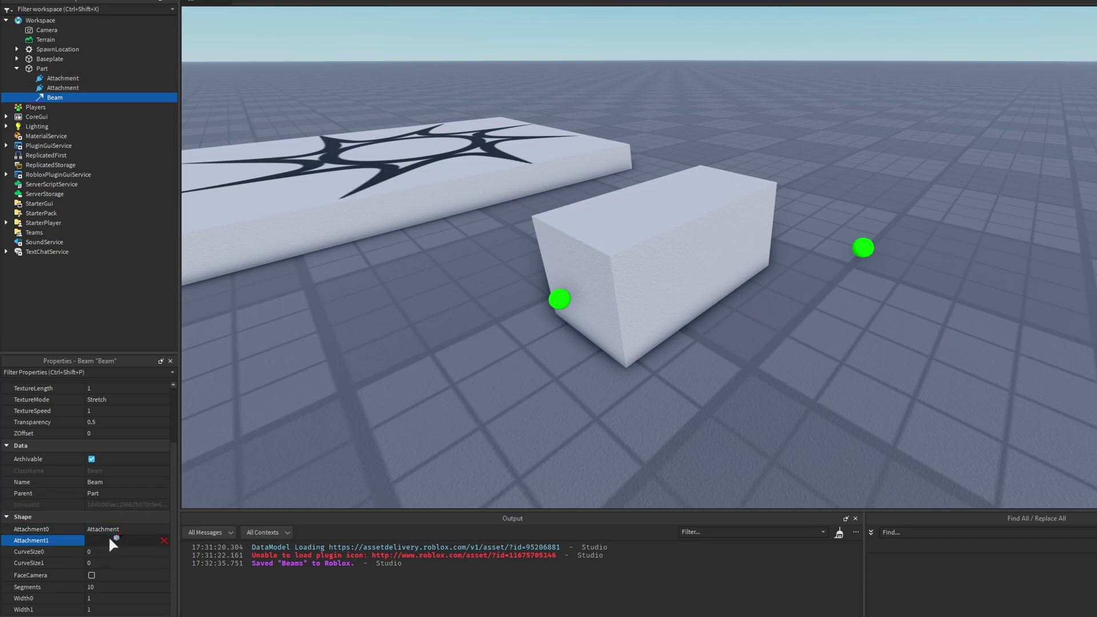
{"action": "left_click", "coordinate": [67, 88]}
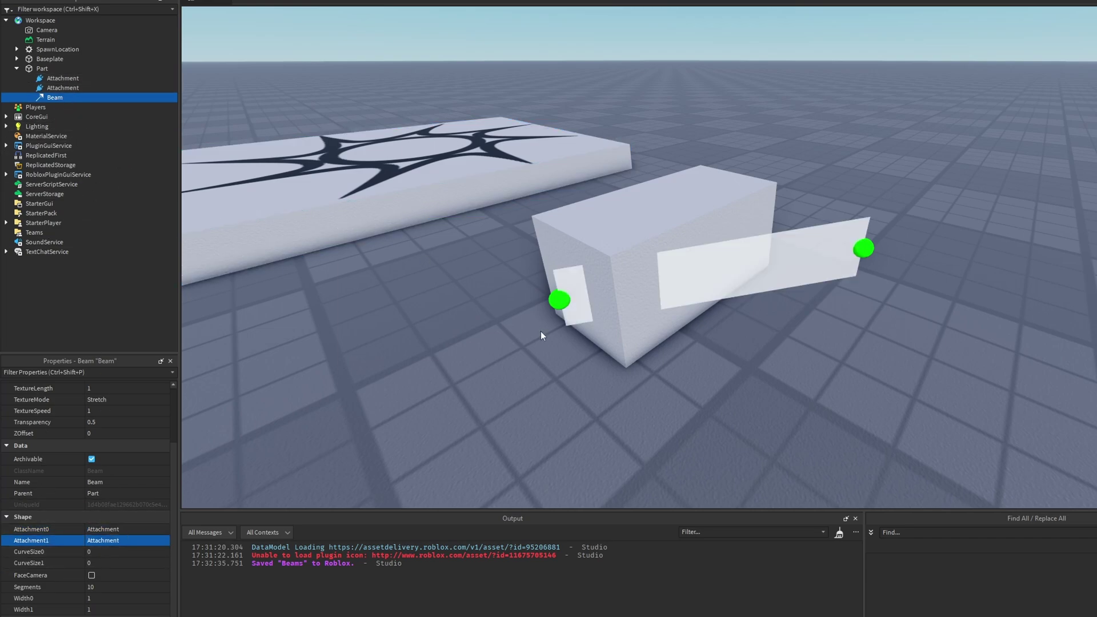
- Move the second attachment about 6.3 studs across to the open side so the beam stretches clear of the part
{"action": "left_click_drag", "start_coordinate": [685, 373], "coordinate": [321, 310]}
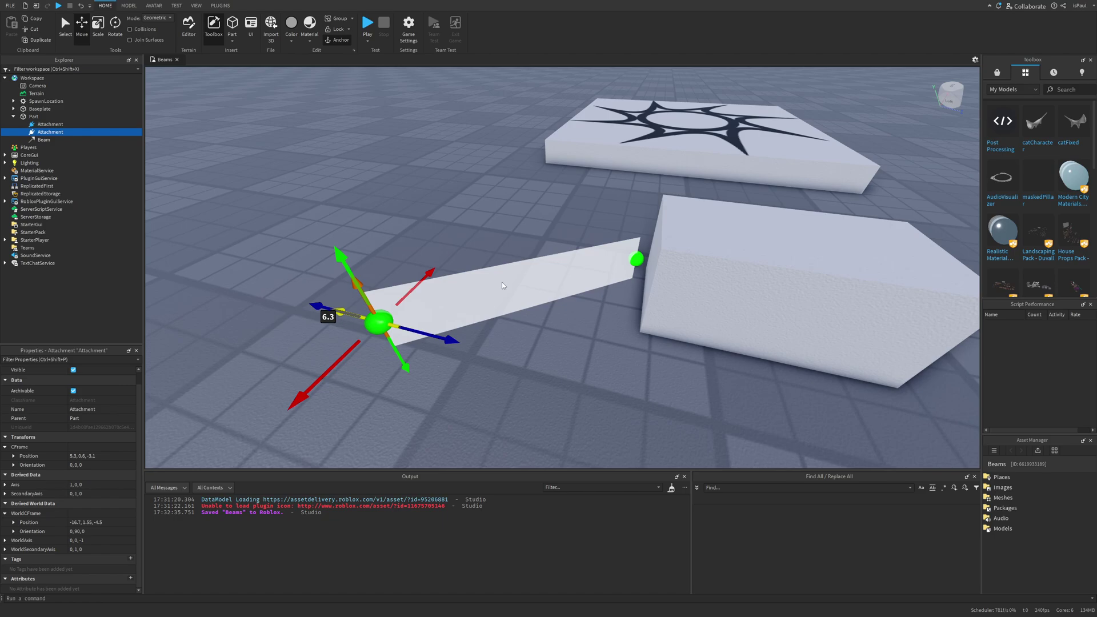
{"action": "right_click_drag", "start_coordinate": [628, 348], "coordinate": [628, 348]}
{"action": "right_click_drag", "start_coordinate": [628, 349], "coordinate": [628, 349]}
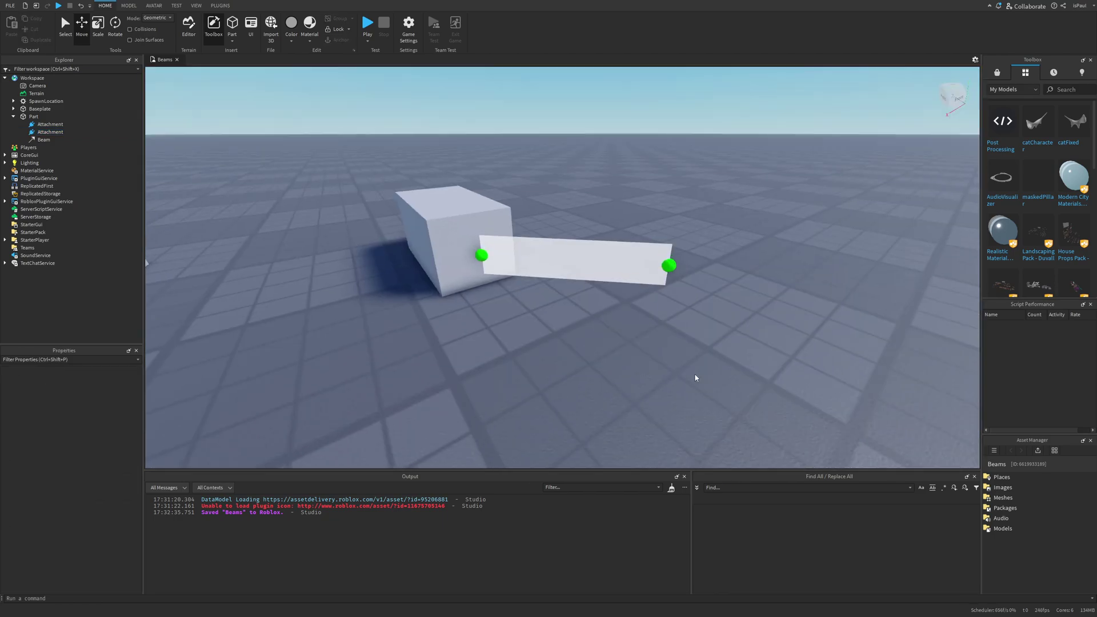
{"action": "key", "text": "w"}
{"action": "right_click_drag", "start_coordinate": [695, 373], "coordinate": [695, 374]}
{"action": "key", "text": "s"}
{"action": "key", "text": "s"}
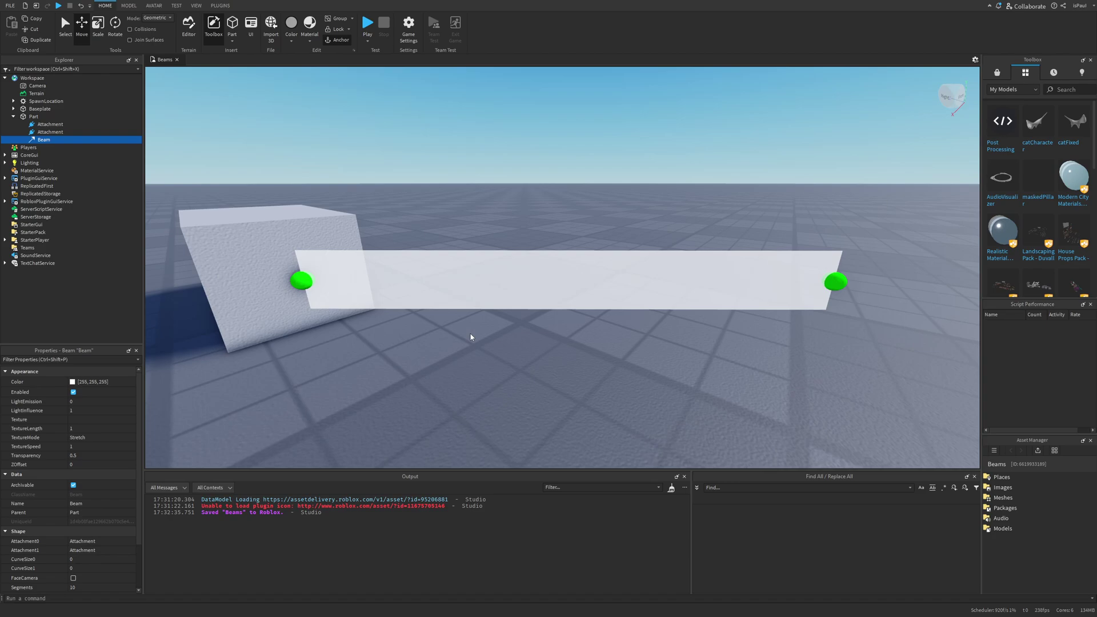
- Change the beam's Color to orange (241, 132, 24)
{"action": "left_click", "coordinate": [71, 383]}
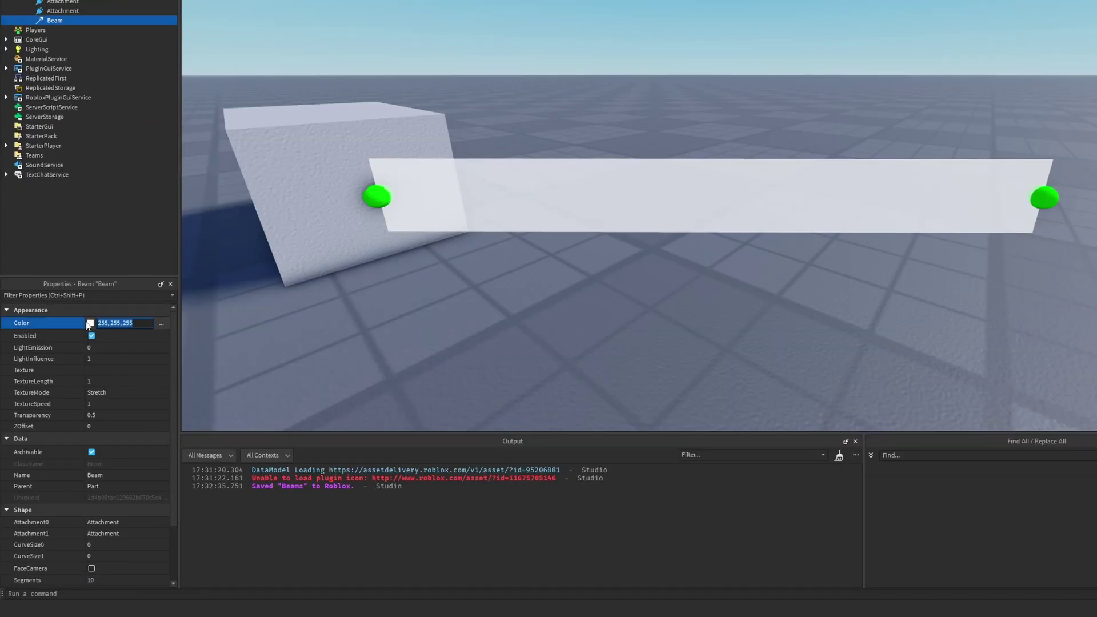
{"action": "left_click", "coordinate": [91, 323]}
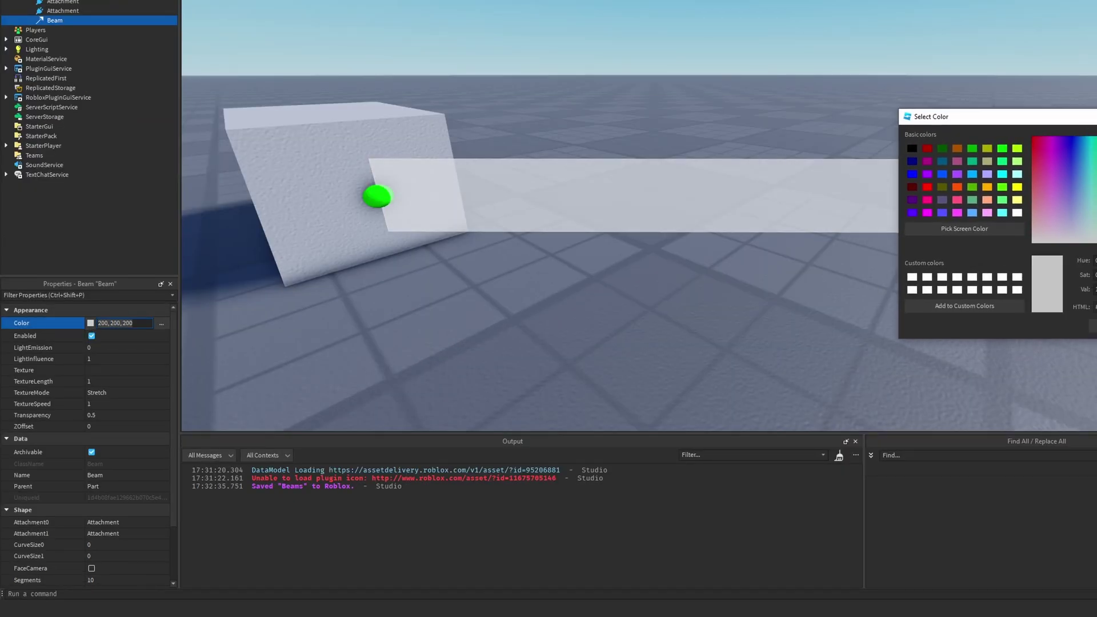
{"action": "mouse_move", "coordinate": [1096, 200]}
{"action": "left_mouse_down"}
{"action": "mouse_move", "coordinate": [1096, 138]}
{"action": "mouse_move", "coordinate": [1033, 178]}
{"action": "mouse_move", "coordinate": [1096, 189]}
{"action": "left_mouse_up"}
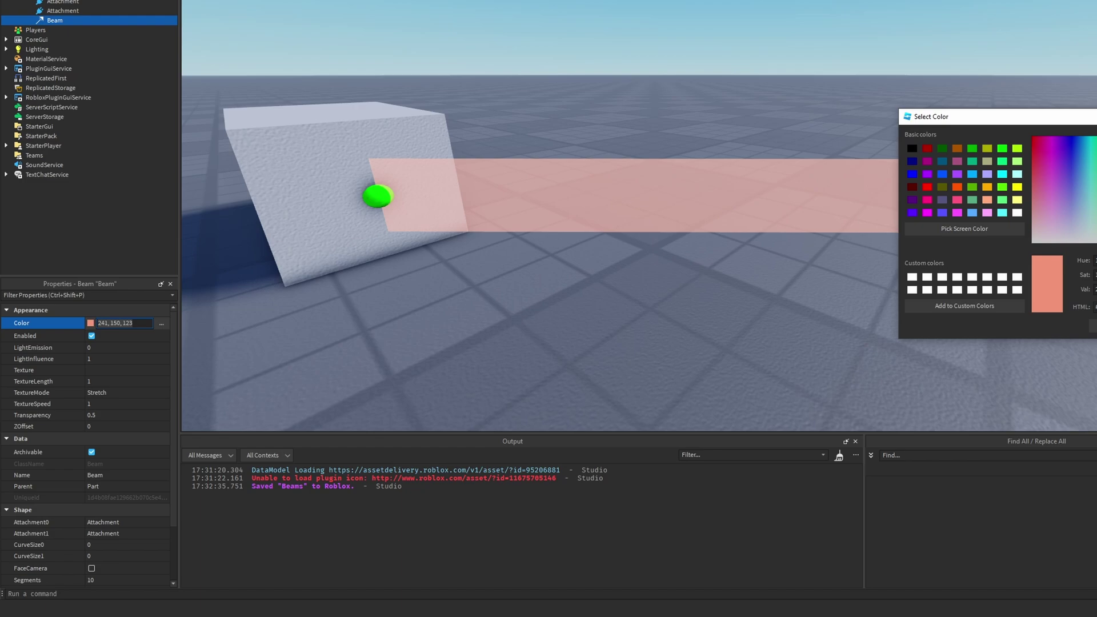
- Switch the beam's Enabled property off and back on
{"action": "left_click", "coordinate": [92, 336]}
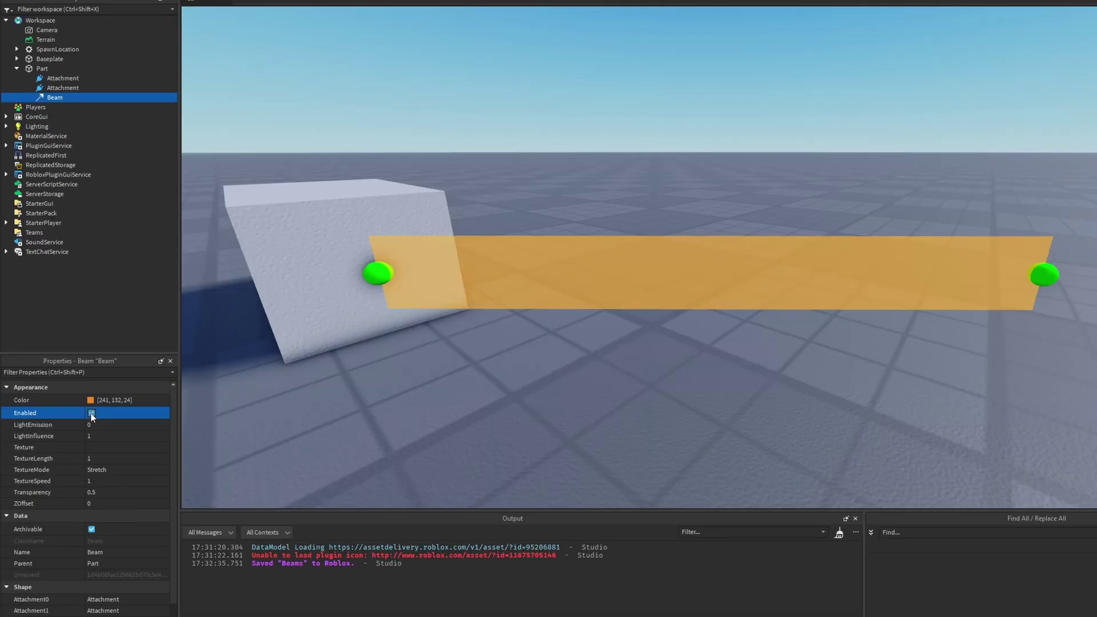
{"action": "left_click", "coordinate": [91, 413]}
{"action": "left_click", "coordinate": [92, 413]}
- Set the beam's LightEmission to 1 and its LightInfluence to 0.6
{"action": "left_click_drag", "start_coordinate": [126, 425], "coordinate": [146, 426]}
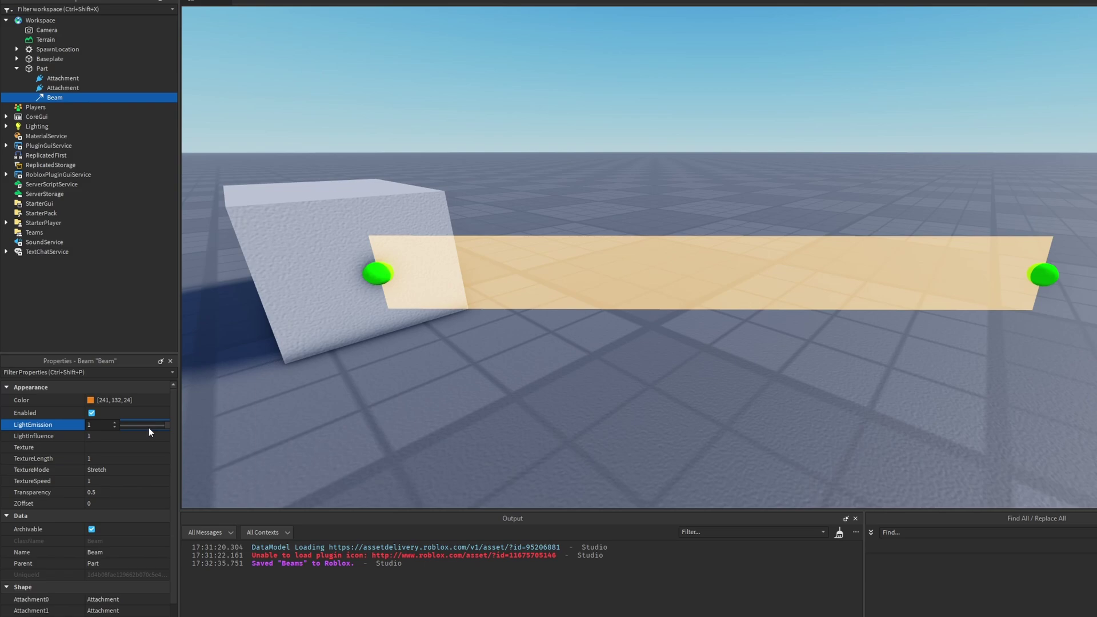
{"action": "left_click", "coordinate": [113, 435]}
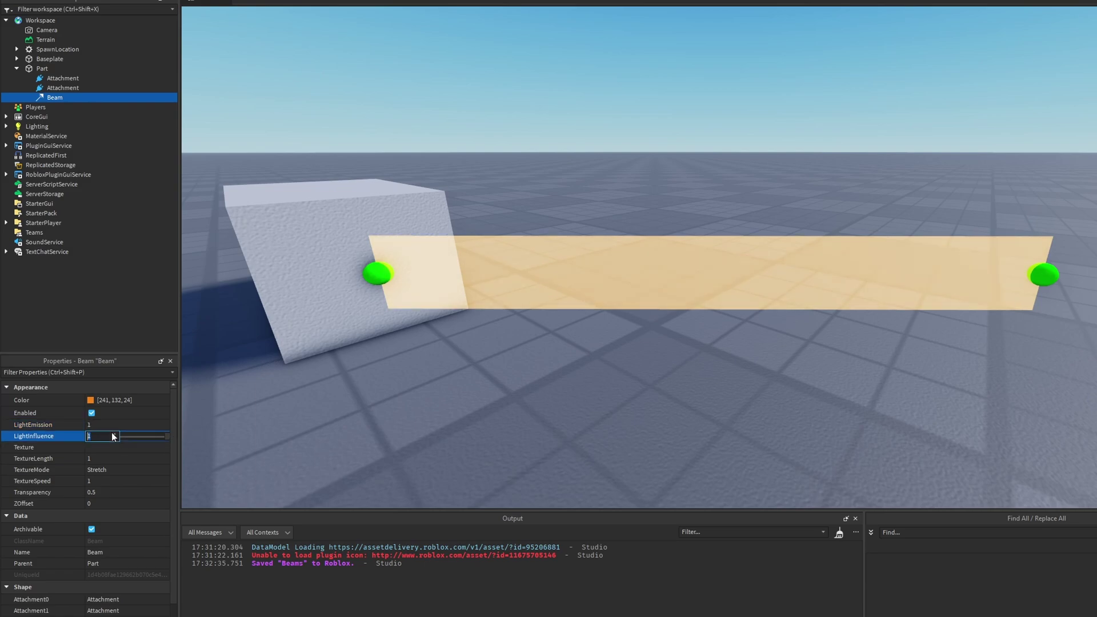
{"action": "mouse_move", "coordinate": [166, 434]}
{"action": "left_mouse_down"}
{"action": "mouse_move", "coordinate": [112, 437]}
{"action": "mouse_move", "coordinate": [159, 449]}
{"action": "left_mouse_up"}
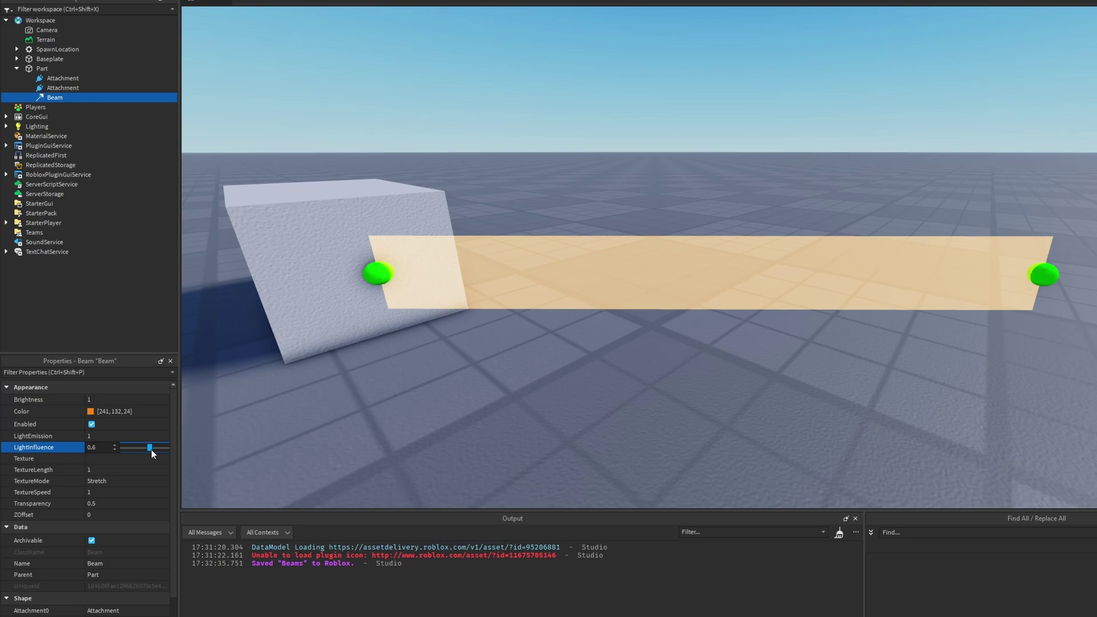
- Raise the beam's Brightness to 7.23
{"action": "left_click", "coordinate": [137, 401]}
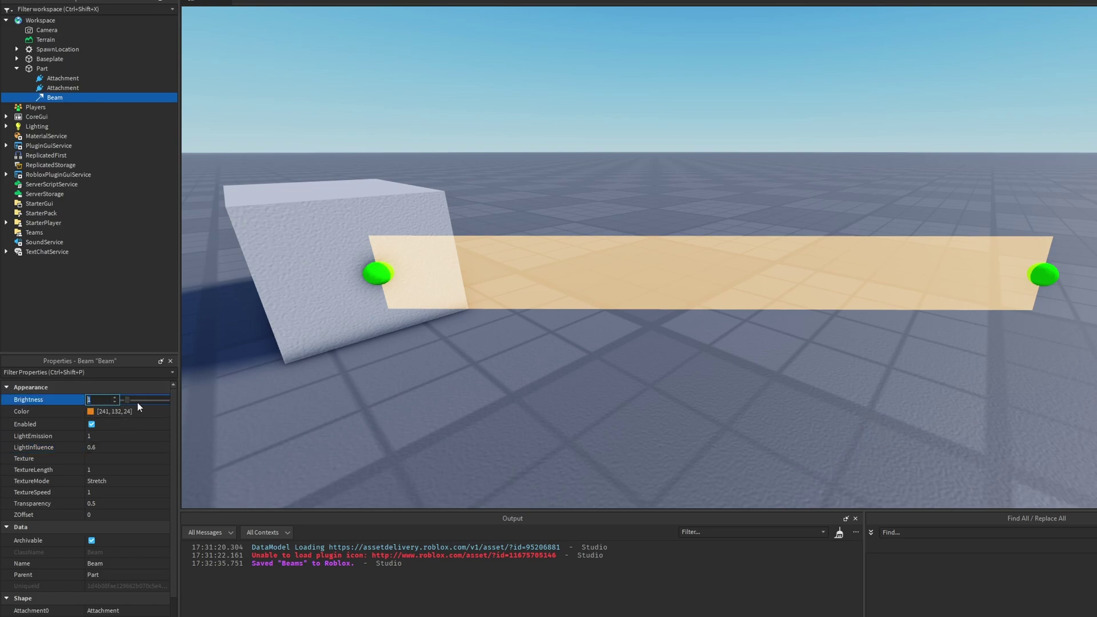
{"action": "left_click_drag", "start_coordinate": [128, 398], "coordinate": [155, 405]}
{"action": "left_click", "coordinate": [105, 460]}
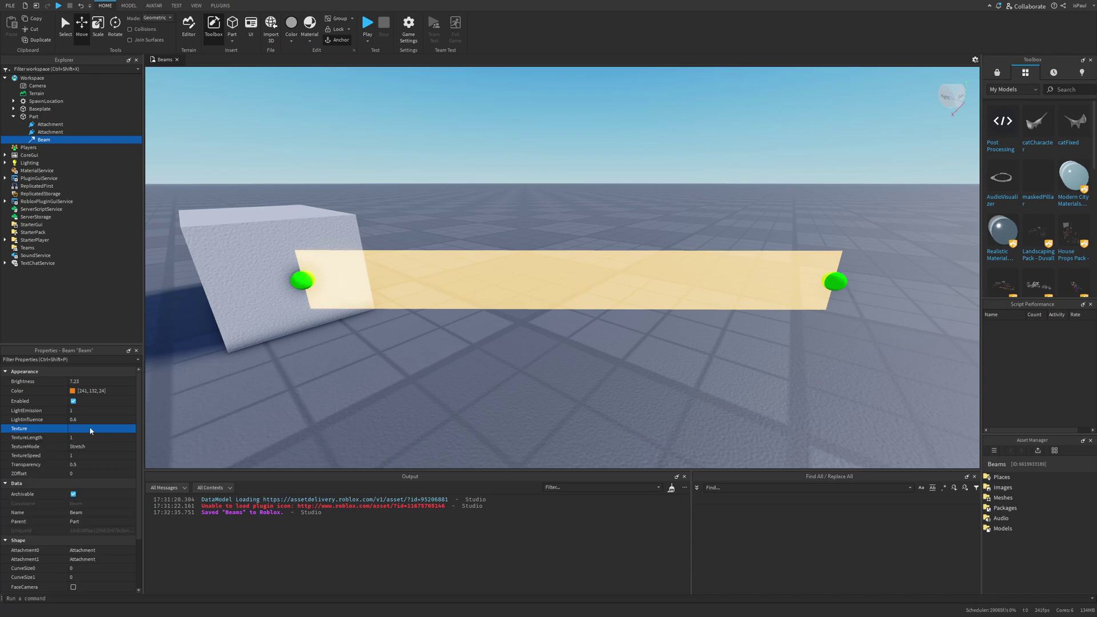
{"action": "scroll", "coordinate": [91, 428], "scroll_direction": "down", "scroll_amount": 1}
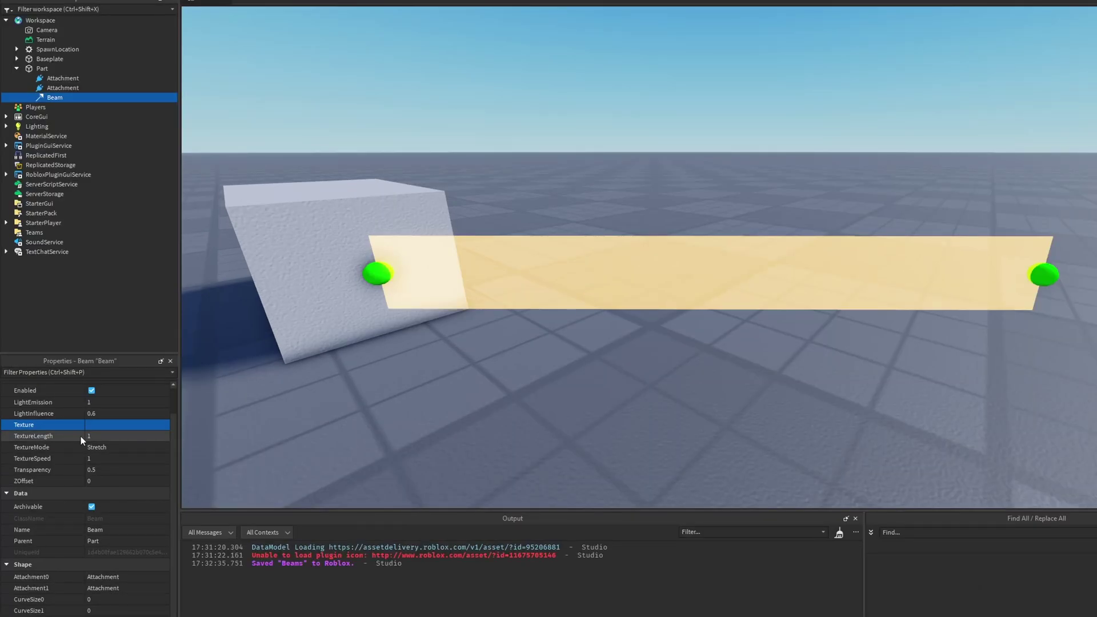
{"action": "scroll", "coordinate": [139, 515], "scroll_direction": "up", "scroll_amount": 1}
- Shape the beam's Transparency curve with 0 at the start, 1 at time 0.291, 0 near the middle and 1 at time 0.714
{"action": "left_click", "coordinate": [141, 507]}
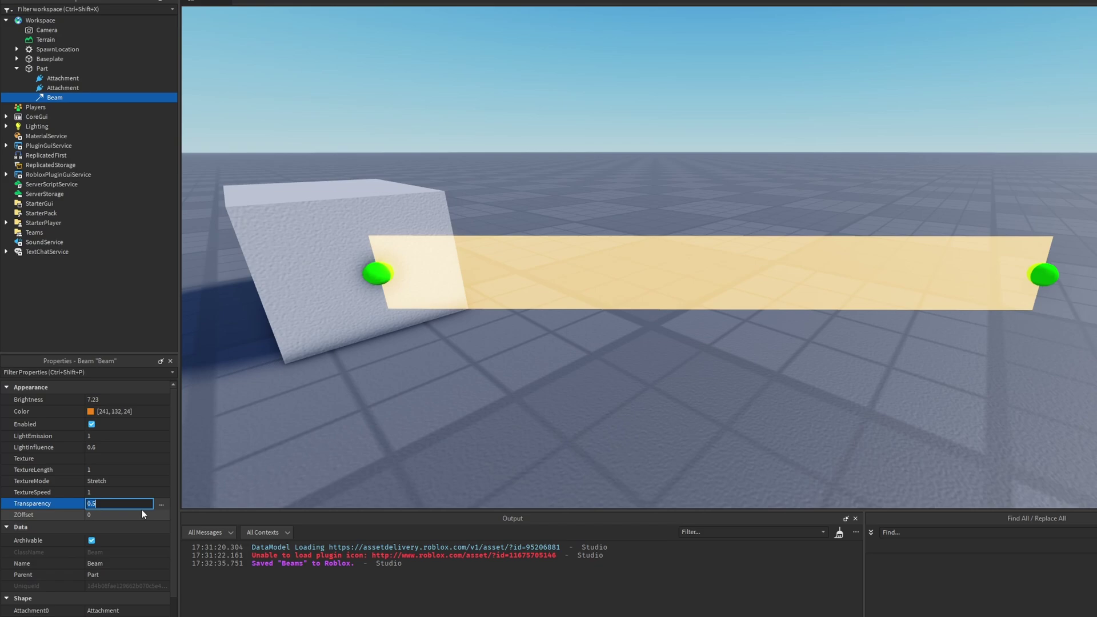
{"action": "left_click", "coordinate": [161, 504]}
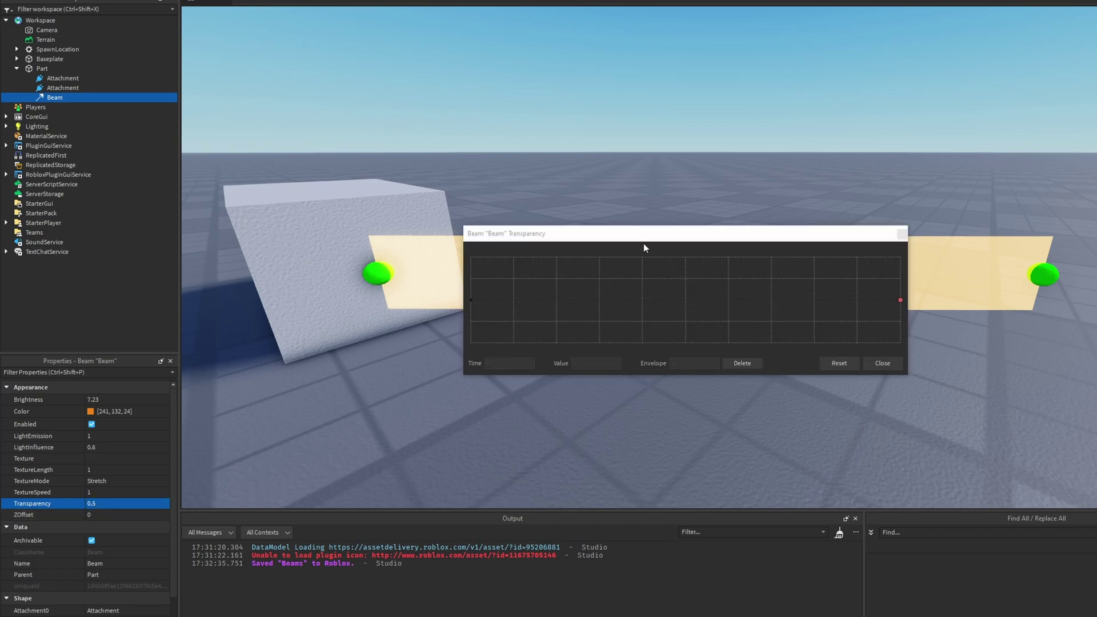
{"action": "left_click_drag", "start_coordinate": [643, 246], "coordinate": [616, 376]}
{"action": "left_click", "coordinate": [626, 424]}
{"action": "left_click_drag", "start_coordinate": [625, 424], "coordinate": [544, 390]}
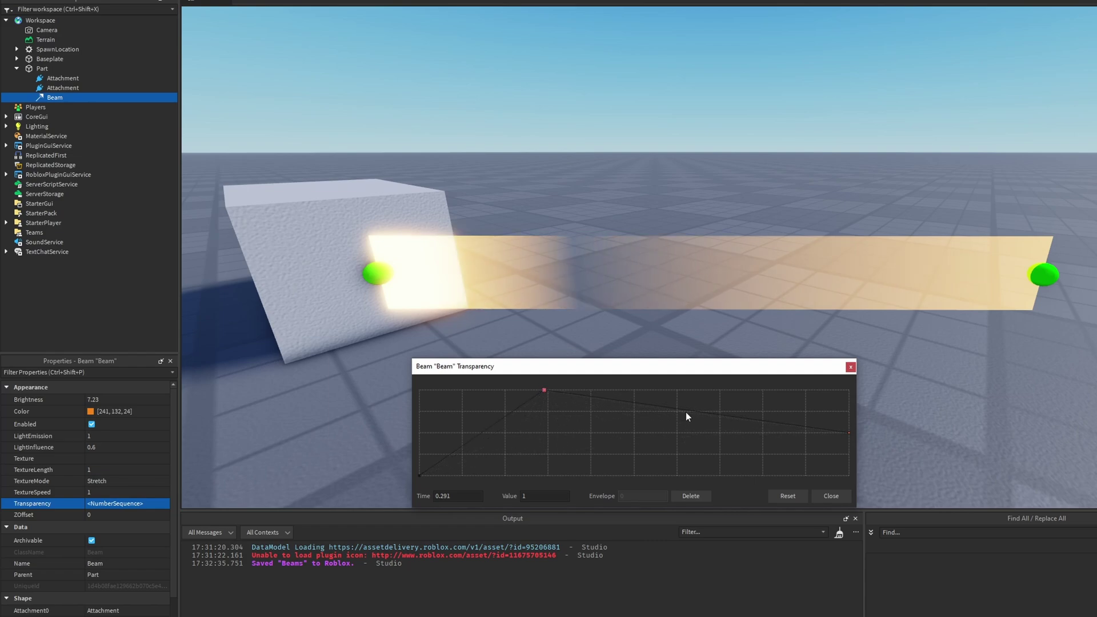
{"action": "left_click_drag", "start_coordinate": [685, 412], "coordinate": [666, 472]}
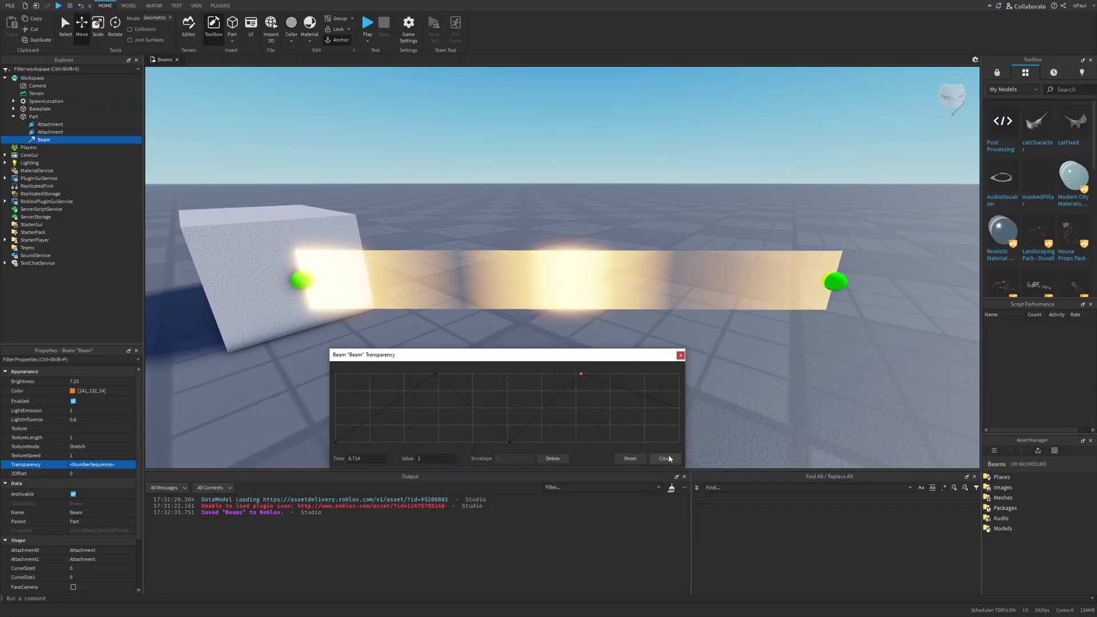
{"action": "left_click", "coordinate": [665, 458]}
- Try ZOffset values of 4, 5, 6 and 7 on the beam and return ZOffset to 0
{"action": "left_click", "coordinate": [81, 447]}
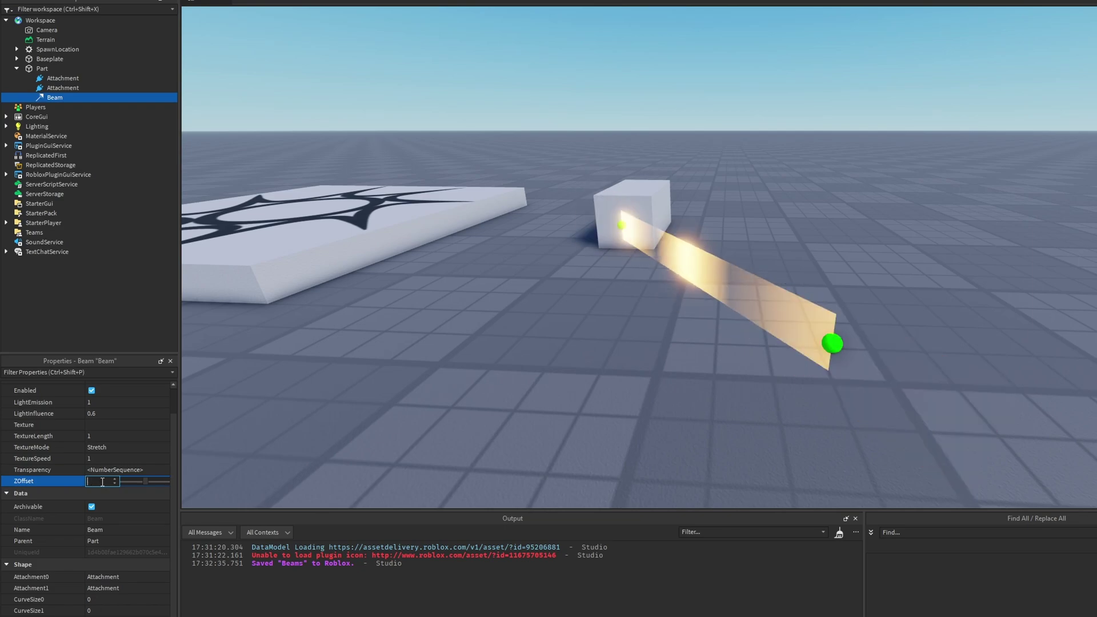
{"action": "type", "text": "4"}
{"action": "key", "text": "BackSpace"}
{"action": "type", "text": "5"}
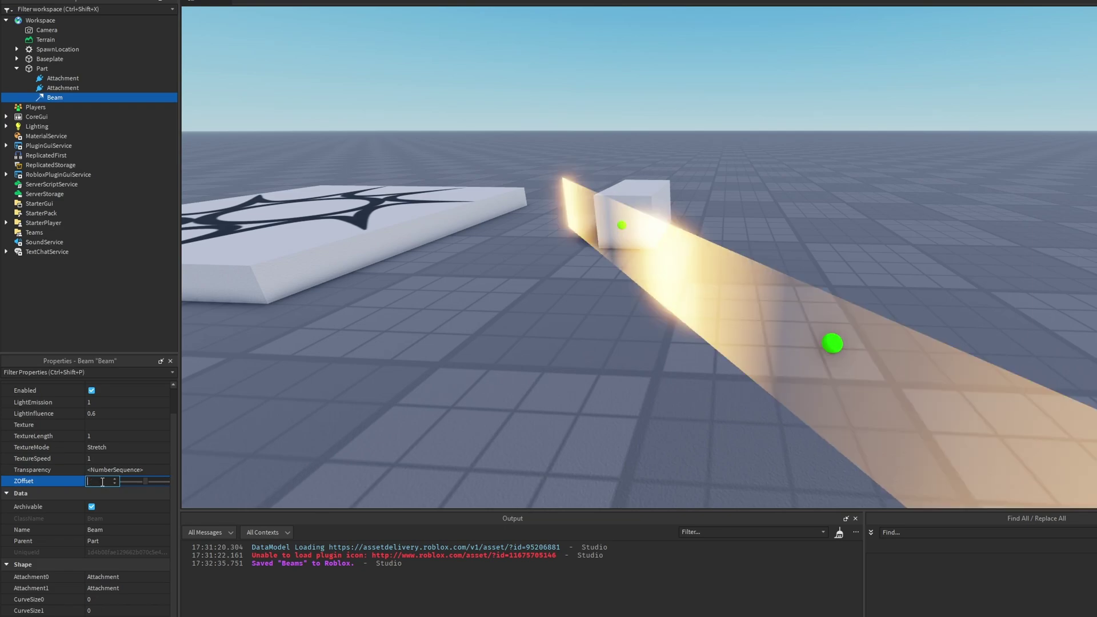
{"action": "key", "text": "BackSpace"}
{"action": "type", "text": "6"}
{"action": "key", "text": "BackSpace"}
{"action": "type", "text": "7"}
{"action": "key", "text": "BackSpace"}
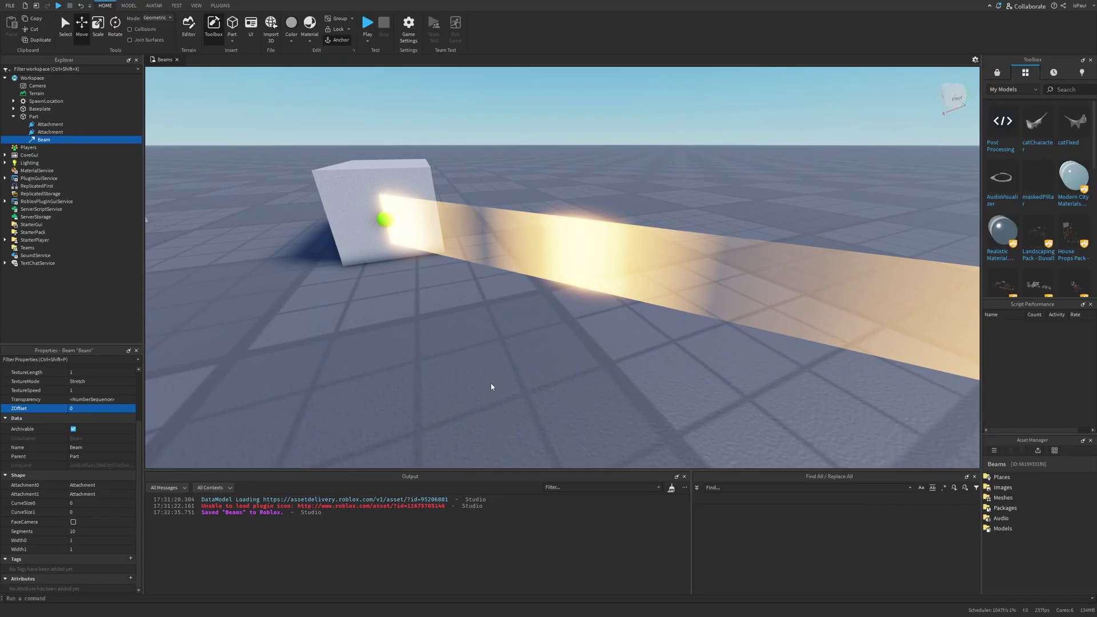
- Set the beam's CurveSize0 to 5 and its CurveSize1 to 6
{"action": "right_click_drag", "start_coordinate": [489, 387], "coordinate": [301, 413]}
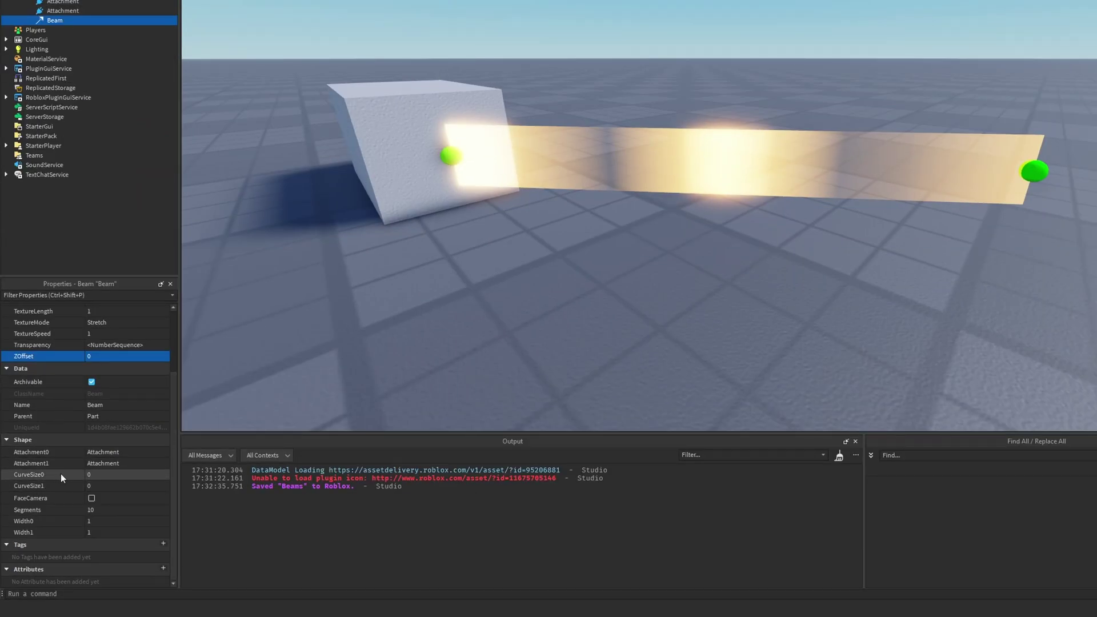
{"action": "left_click", "coordinate": [61, 474]}
{"action": "mouse_move", "coordinate": [144, 473]}
{"action": "left_mouse_down"}
{"action": "mouse_move", "coordinate": [132, 473]}
{"action": "mouse_move", "coordinate": [142, 477]}
{"action": "left_mouse_up"}
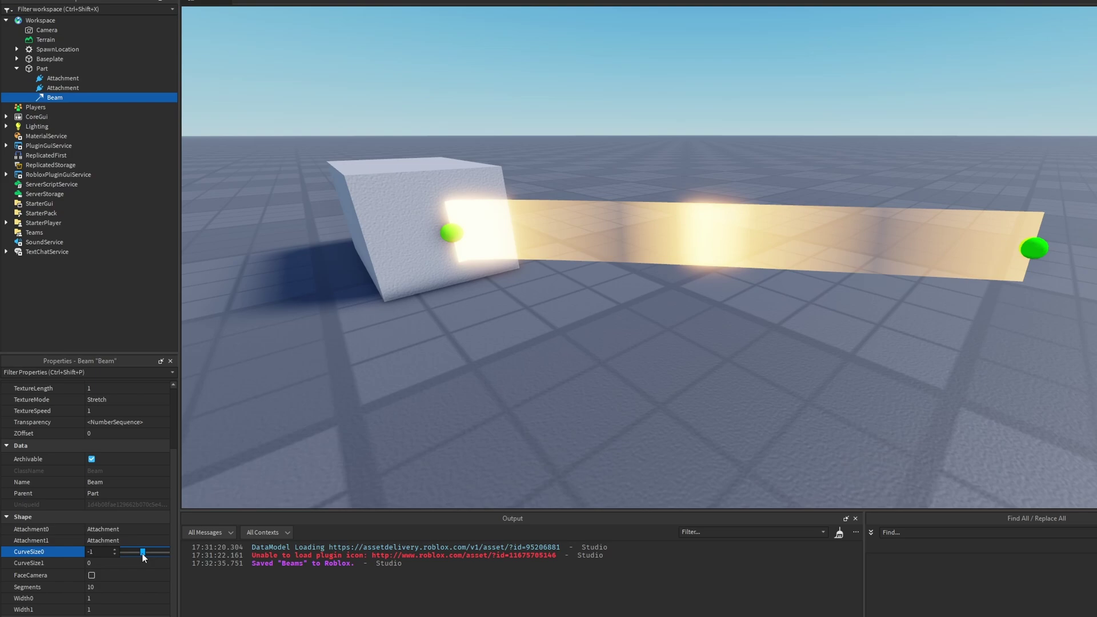
{"action": "mouse_move", "coordinate": [143, 554]}
{"action": "left_mouse_down"}
{"action": "mouse_move", "coordinate": [160, 553]}
{"action": "mouse_move", "coordinate": [146, 555]}
{"action": "mouse_move", "coordinate": [159, 567]}
{"action": "left_mouse_up"}
{"action": "left_click", "coordinate": [146, 567]}
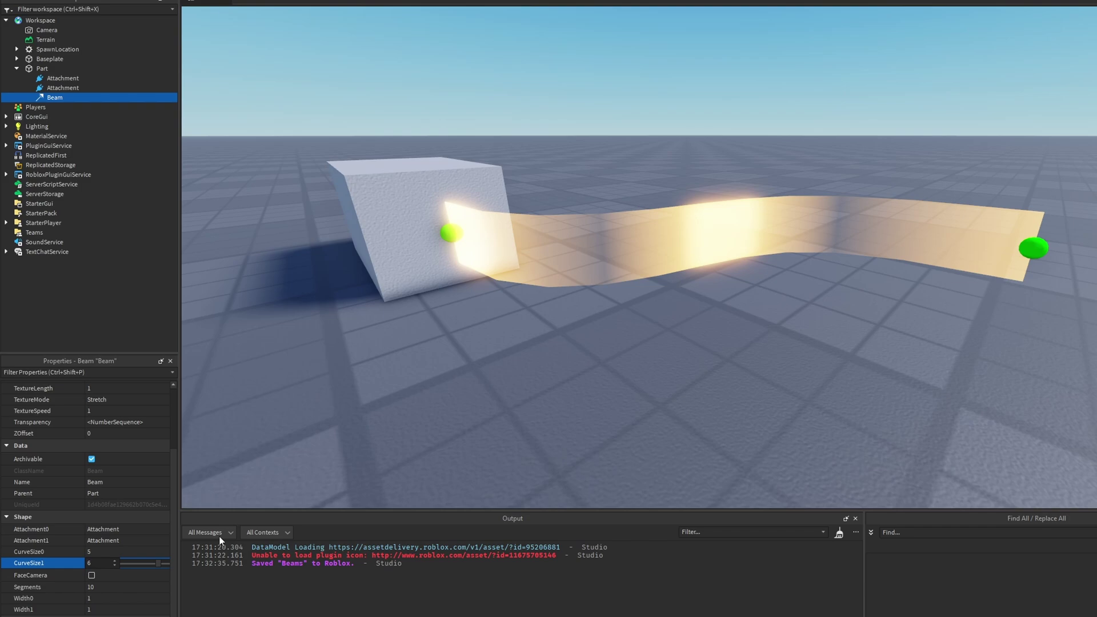
- Try FaceCamera on the beam and turn it back off
{"action": "scroll", "coordinate": [670, 417], "scroll_direction": "down", "scroll_amount": 3}
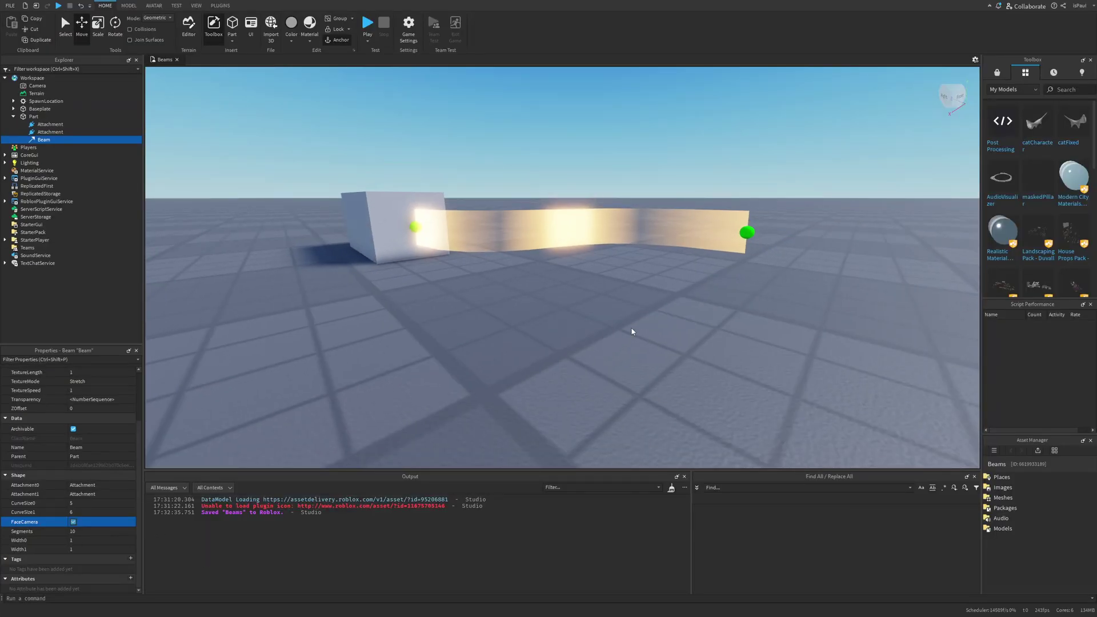
{"action": "right_click_drag", "start_coordinate": [789, 334], "coordinate": [792, 328]}
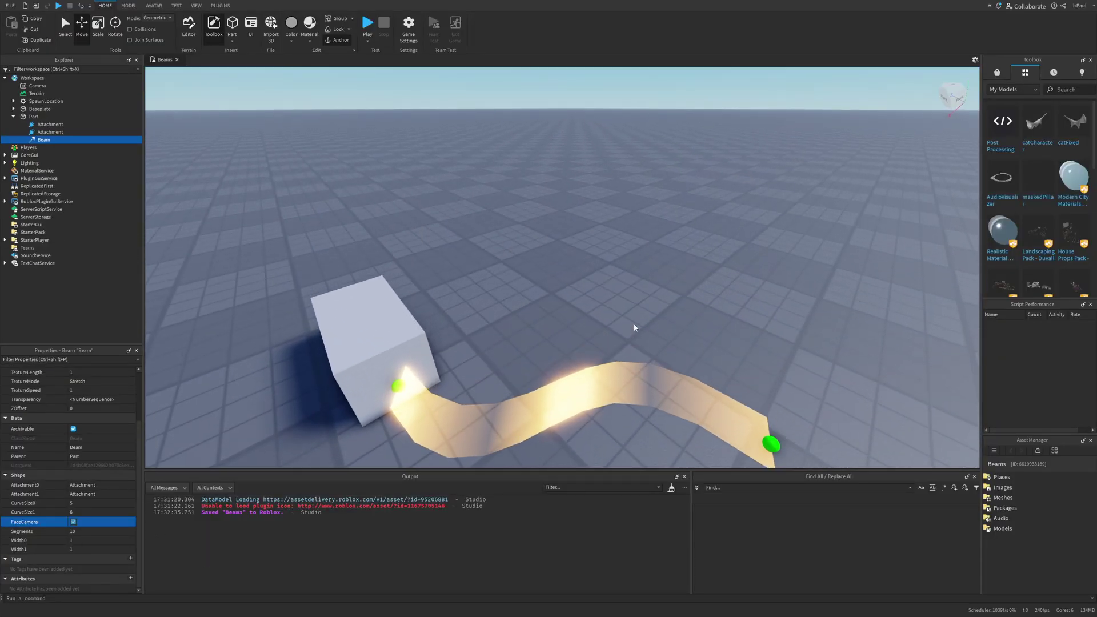
{"action": "right_click_drag", "start_coordinate": [633, 324], "coordinate": [633, 325]}
- Try Segments values of 5, 1 and 100 on the beam and return Segments to 10
{"action": "left_click", "coordinate": [90, 532]}
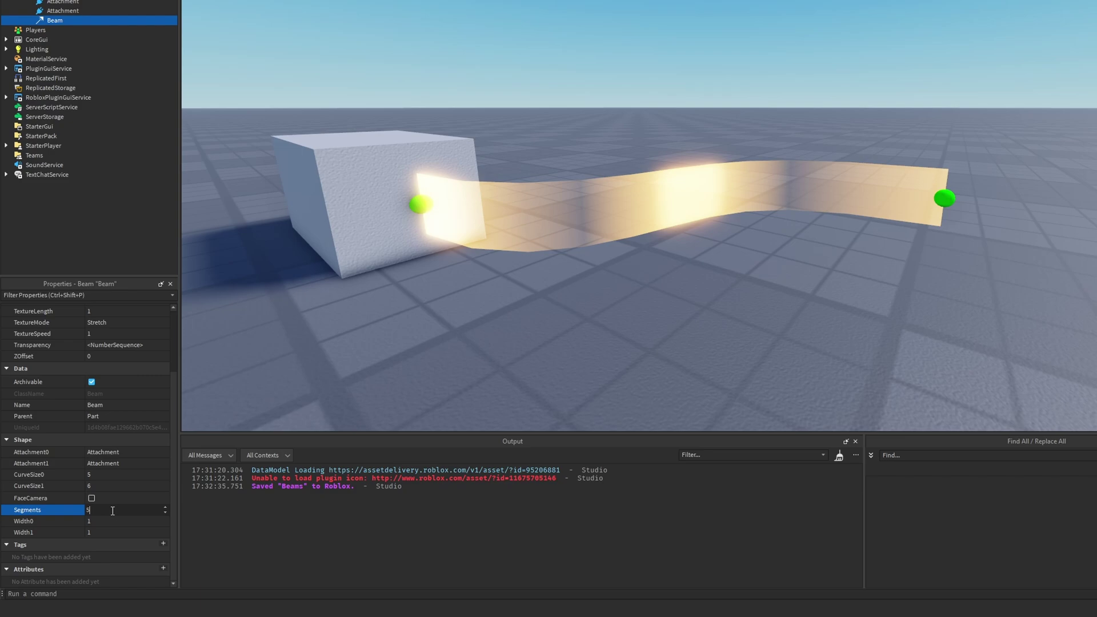
{"action": "type", "text": "5"}
{"action": "key", "text": "Return"}
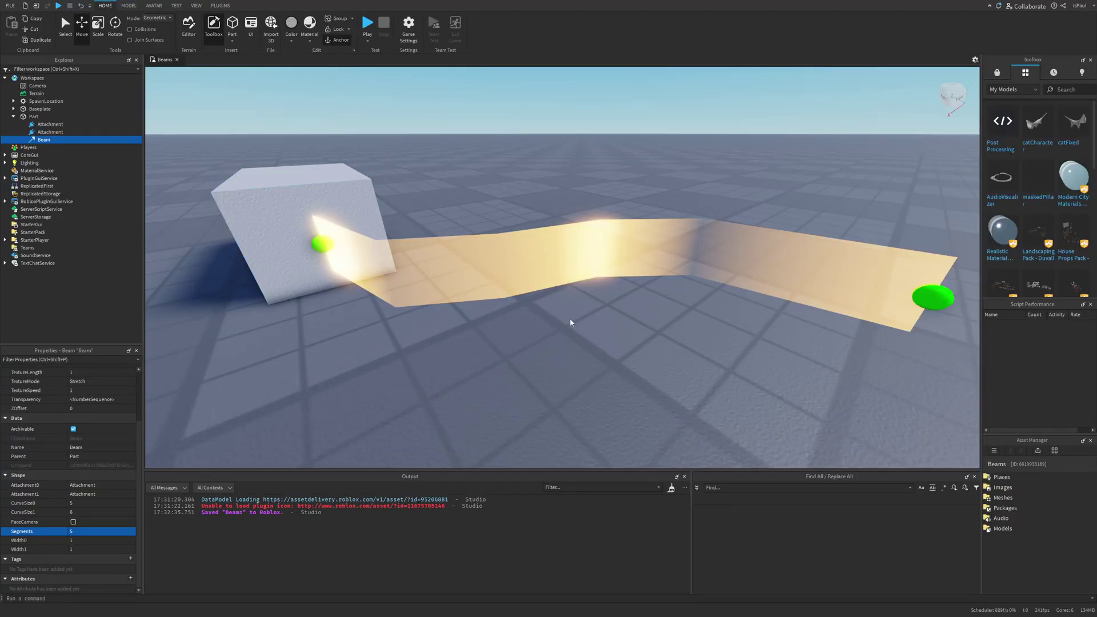
{"action": "key", "text": "Return"}
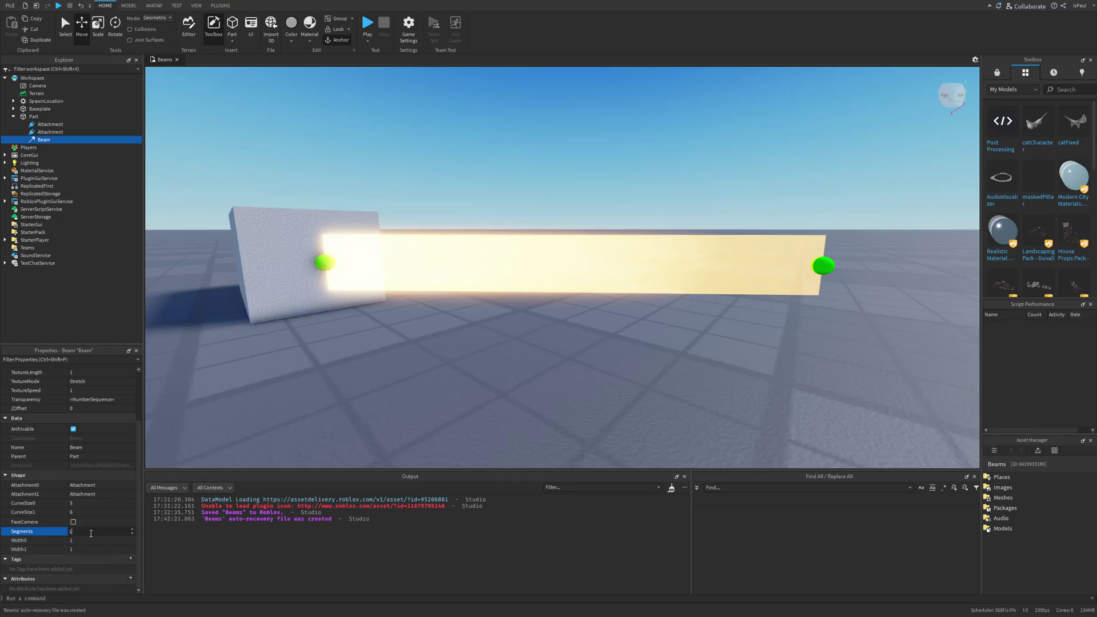
{"action": "key", "text": "Return"}
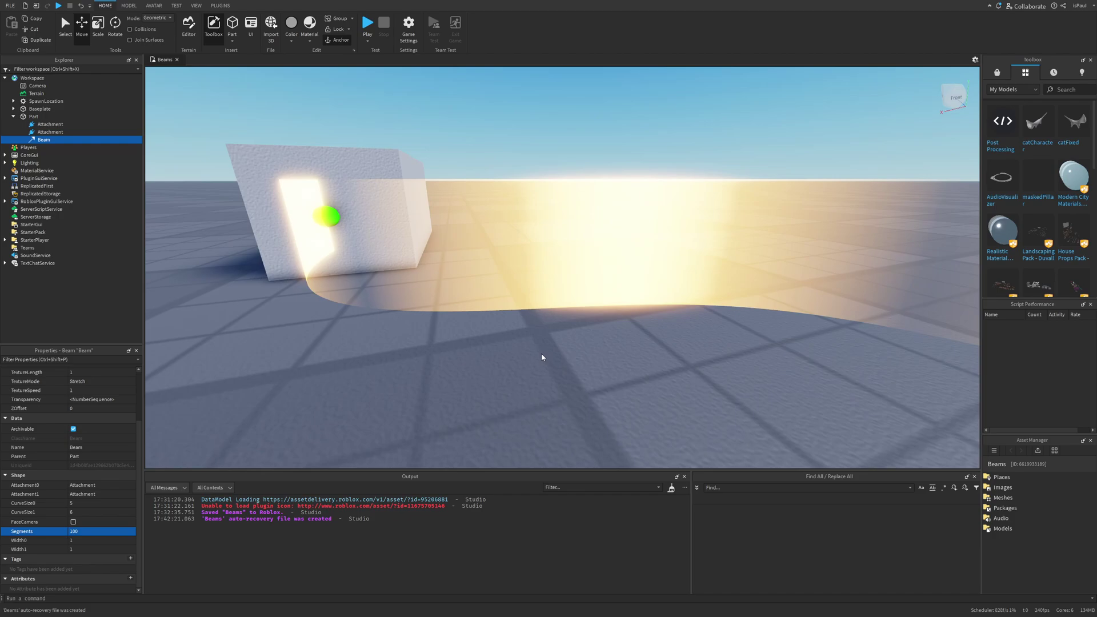
{"action": "key", "text": "s"}
{"action": "right_click_drag", "start_coordinate": [532, 320], "coordinate": [629, 311]}
- Try a Width0 of 2 and a Width1 of 10 on the beam, and restore both original widths
{"action": "left_click", "coordinate": [97, 541]}
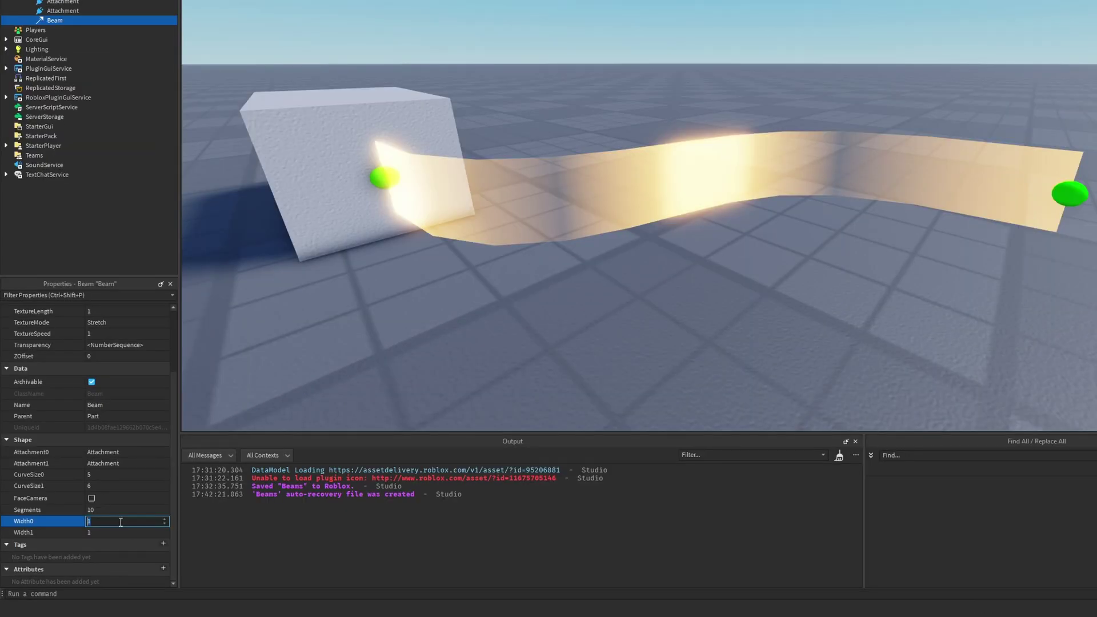
{"action": "key", "text": "Return"}
{"action": "right_click_drag", "start_coordinate": [477, 360], "coordinate": [523, 292]}
{"action": "key", "text": "s"}
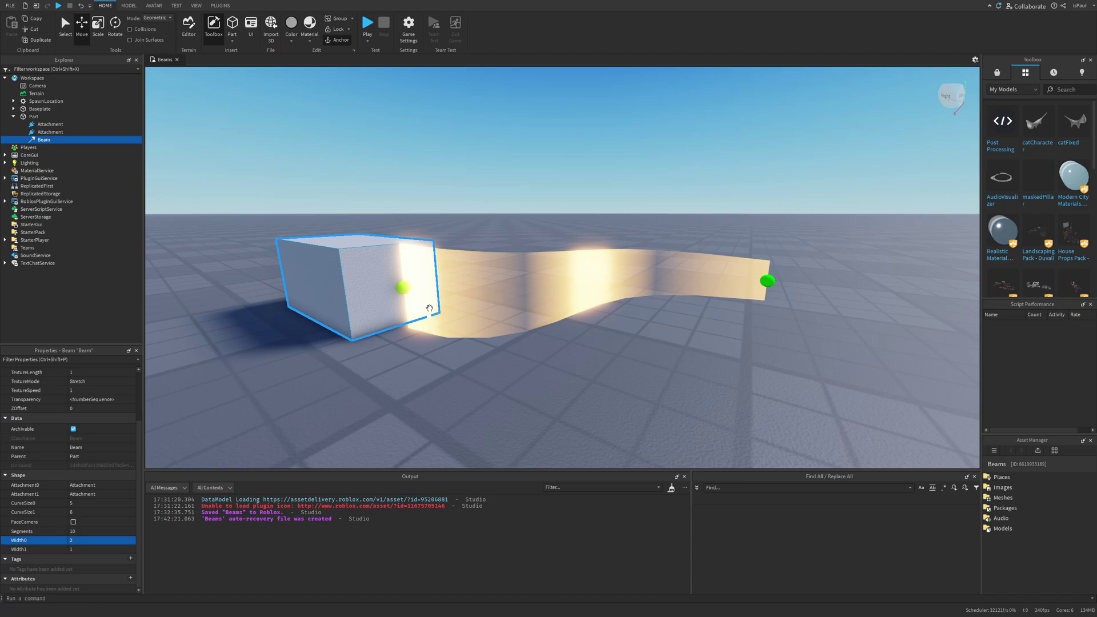
{"action": "left_click", "coordinate": [96, 549]}
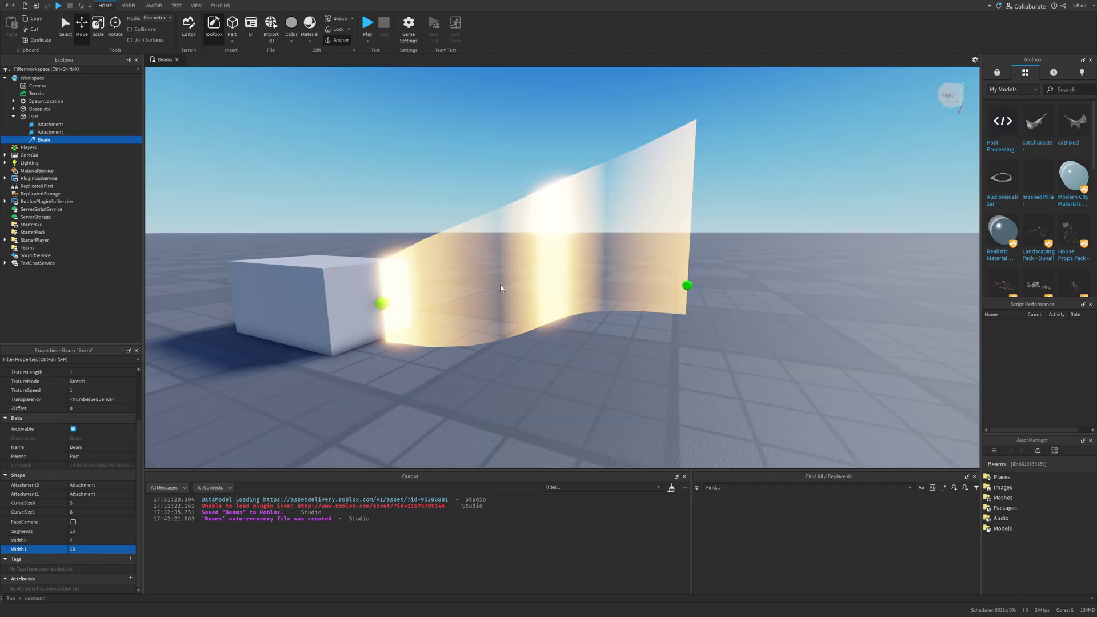
{"action": "key", "text": "ctrl+z"}
{"action": "key", "text": "ctrl+z"}
{"action": "left_click", "coordinate": [78, 549]}
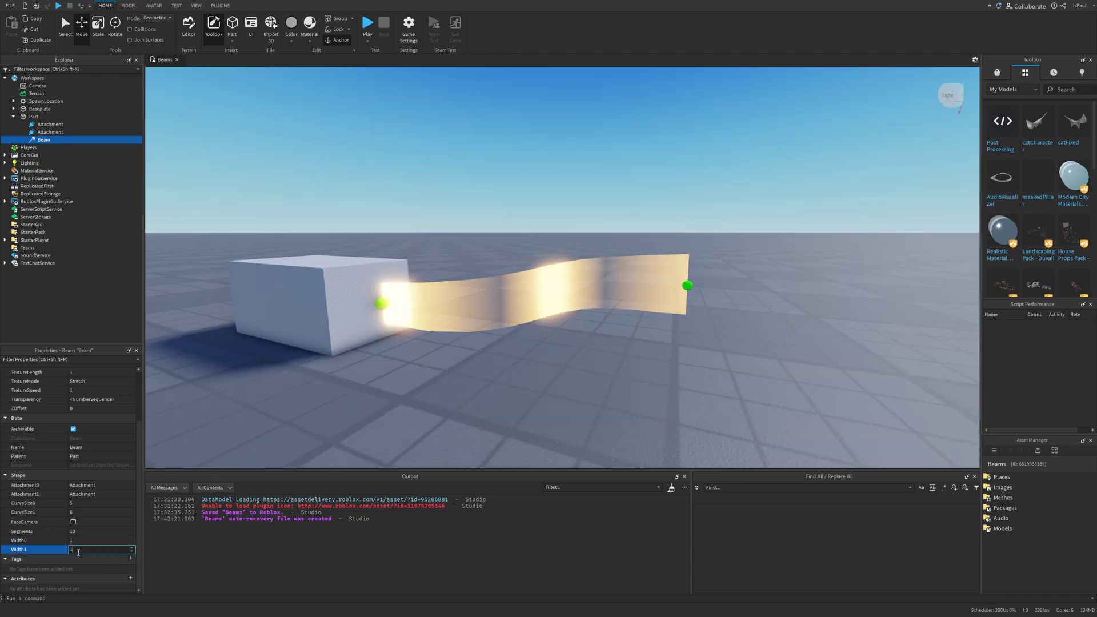
{"action": "key", "text": "Return"}
- Rotate the beam's attachments about the vertical axis and set the part's Transparency to 1
{"action": "left_click", "coordinate": [581, 377]}
{"action": "left_click_drag", "start_coordinate": [745, 233], "coordinate": [765, 246]}
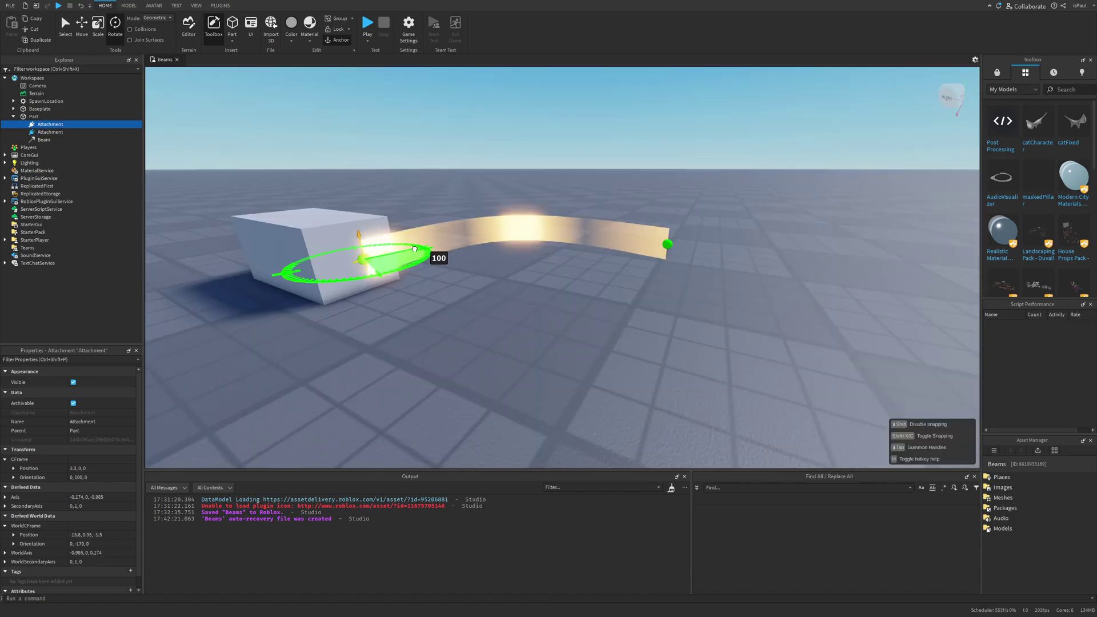
{"action": "mouse_move", "coordinate": [415, 249]}
{"action": "left_mouse_down"}
{"action": "mouse_move", "coordinate": [372, 281]}
{"action": "mouse_move", "coordinate": [397, 277]}
{"action": "mouse_move", "coordinate": [411, 238]}
{"action": "mouse_move", "coordinate": [406, 246]}
{"action": "left_mouse_up"}
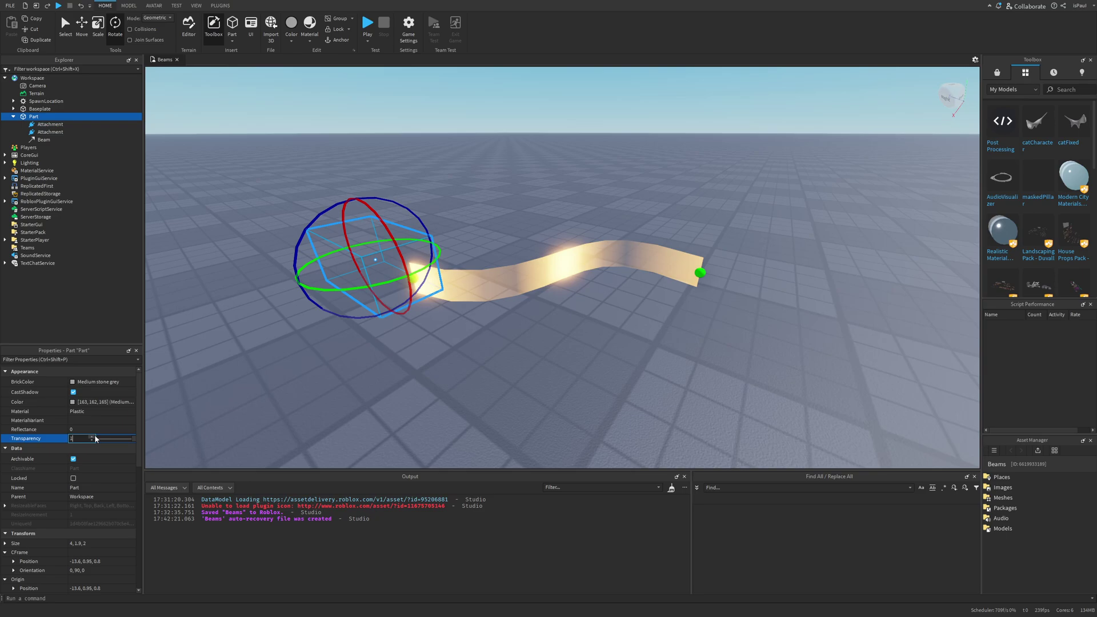
{"action": "left_click", "coordinate": [505, 361]}
{"action": "left_click", "coordinate": [43, 139]}
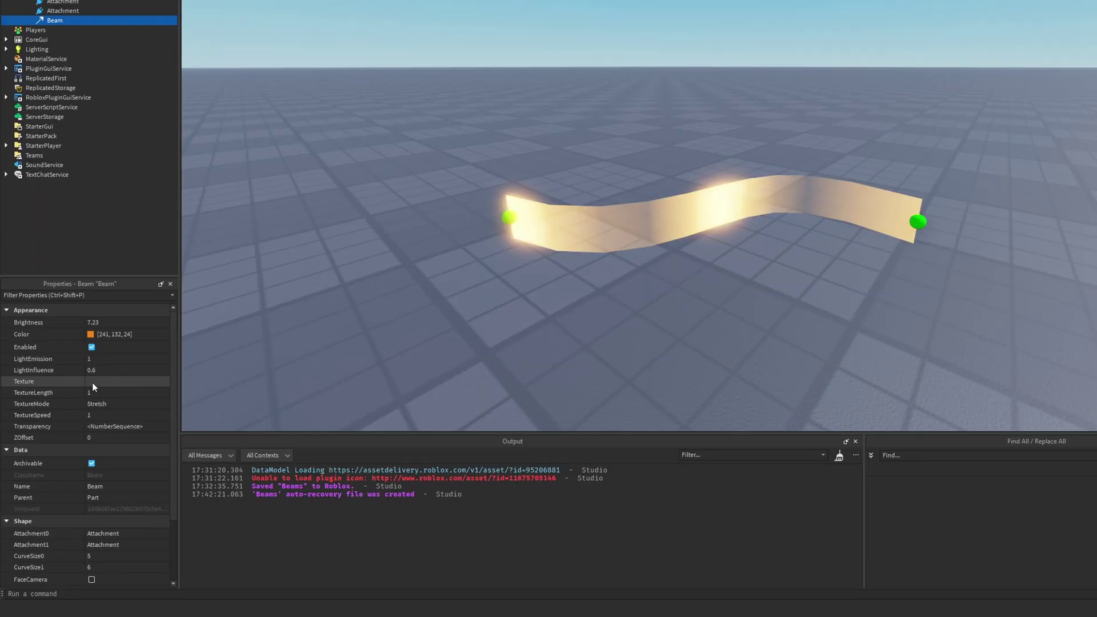
{"action": "left_click", "coordinate": [132, 382]}
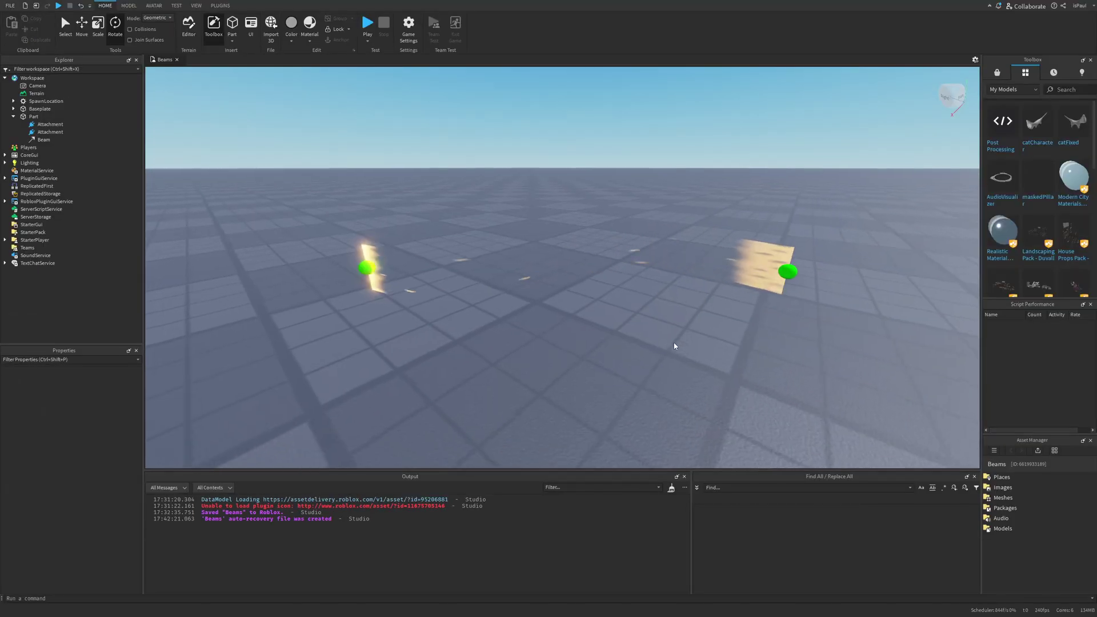
{"action": "scroll", "coordinate": [698, 238], "scroll_direction": "up", "scroll_amount": 3}
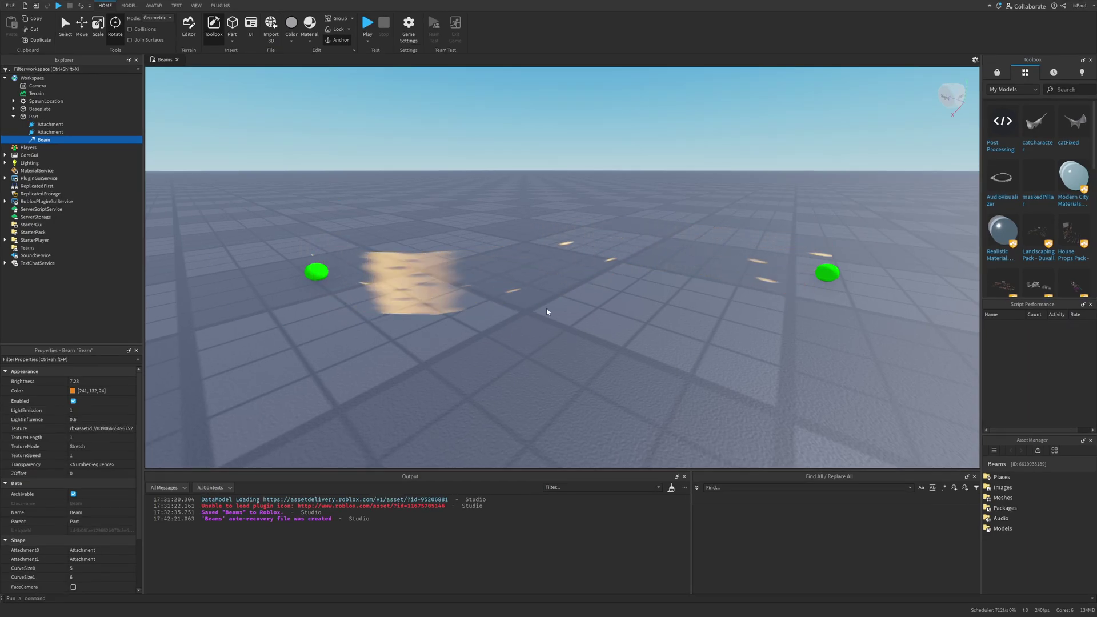
- Try the Static TextureMode on the newly textured beam
{"action": "left_click", "coordinate": [100, 446]}
{"action": "left_click", "coordinate": [100, 455]}
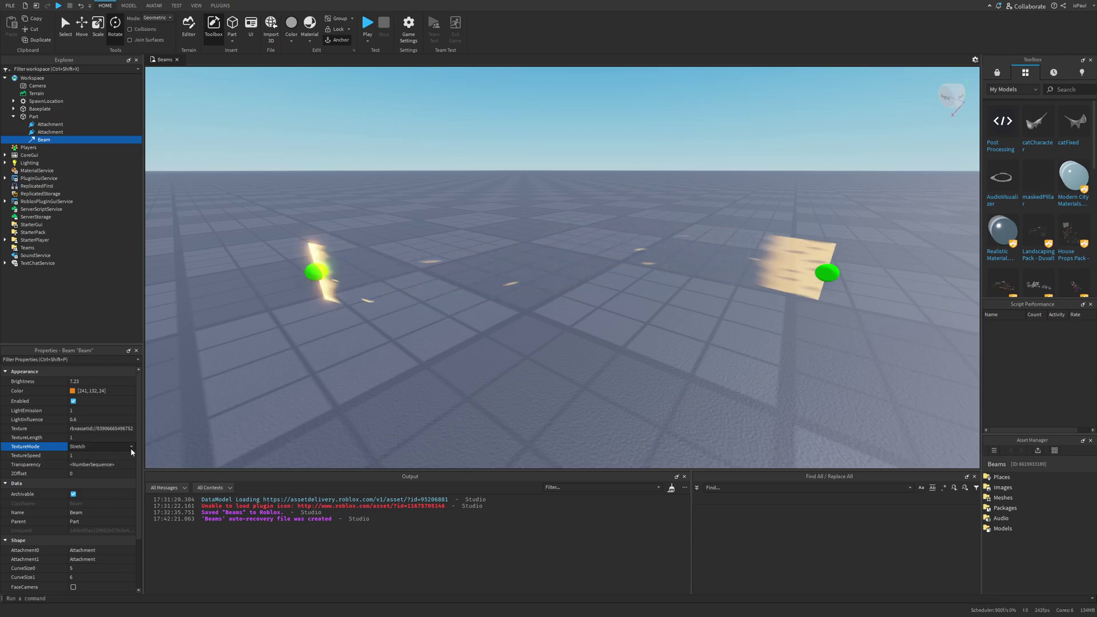
- Change the beam's Color to 0, 237, 241 and its TextureLength to 0.625
{"action": "left_click", "coordinate": [600, 327]}
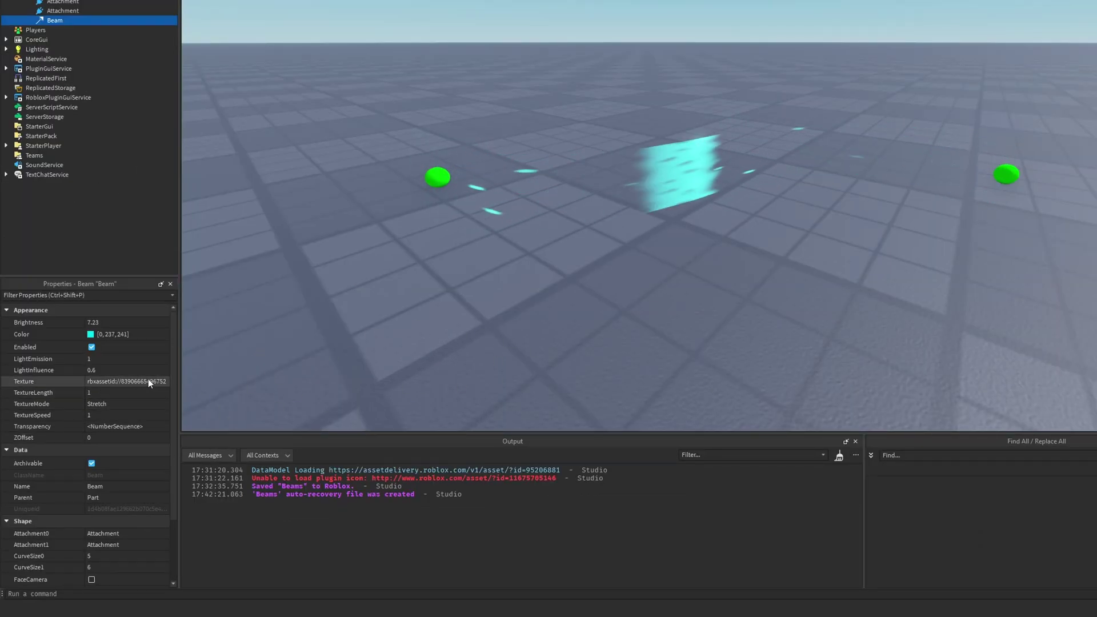
{"action": "left_click", "coordinate": [104, 393]}
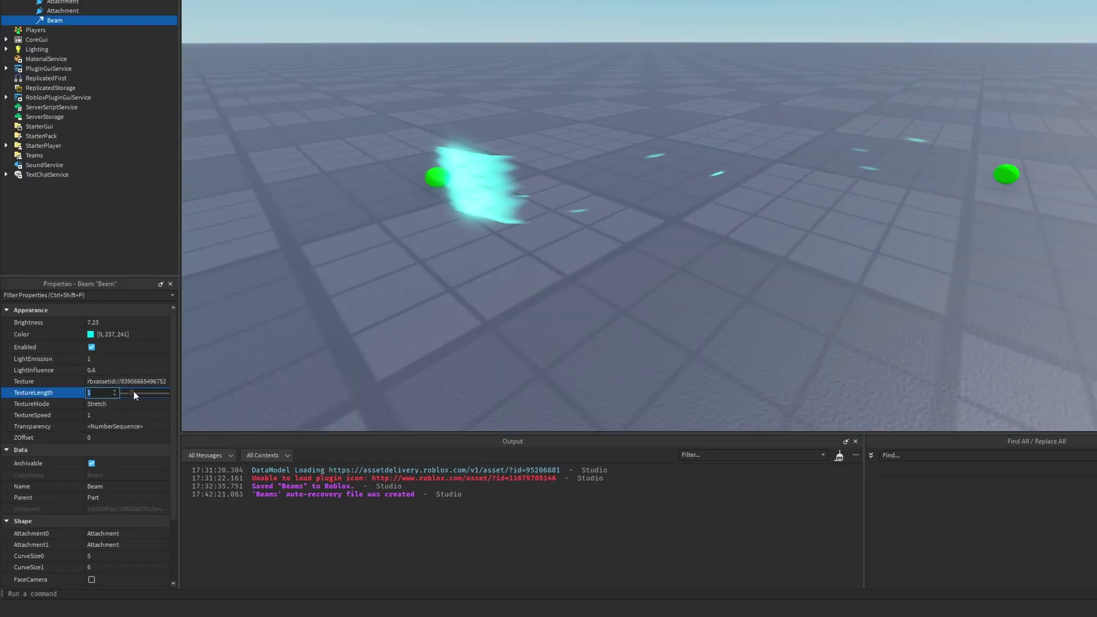
{"action": "mouse_move", "coordinate": [135, 393]}
{"action": "left_mouse_down"}
{"action": "mouse_move", "coordinate": [170, 391]}
{"action": "mouse_move", "coordinate": [130, 391]}
{"action": "left_mouse_up"}
- Switch the beam's TextureMode to Static and back to Stretch
{"action": "left_click", "coordinate": [52, 406]}
{"action": "left_click", "coordinate": [109, 415]}
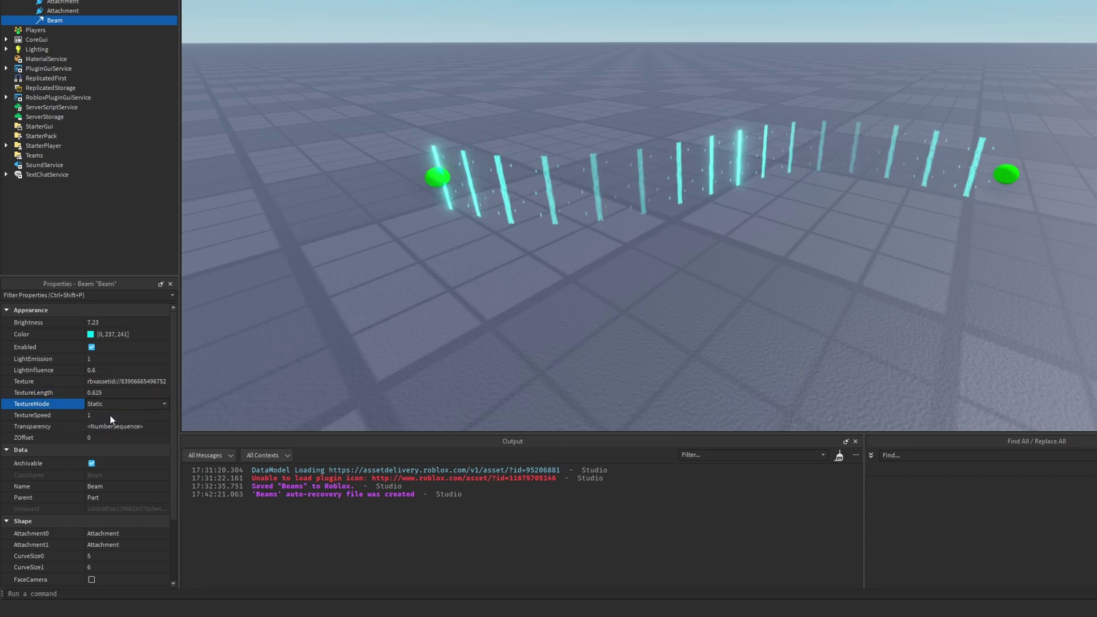
{"action": "left_click", "coordinate": [112, 404]}
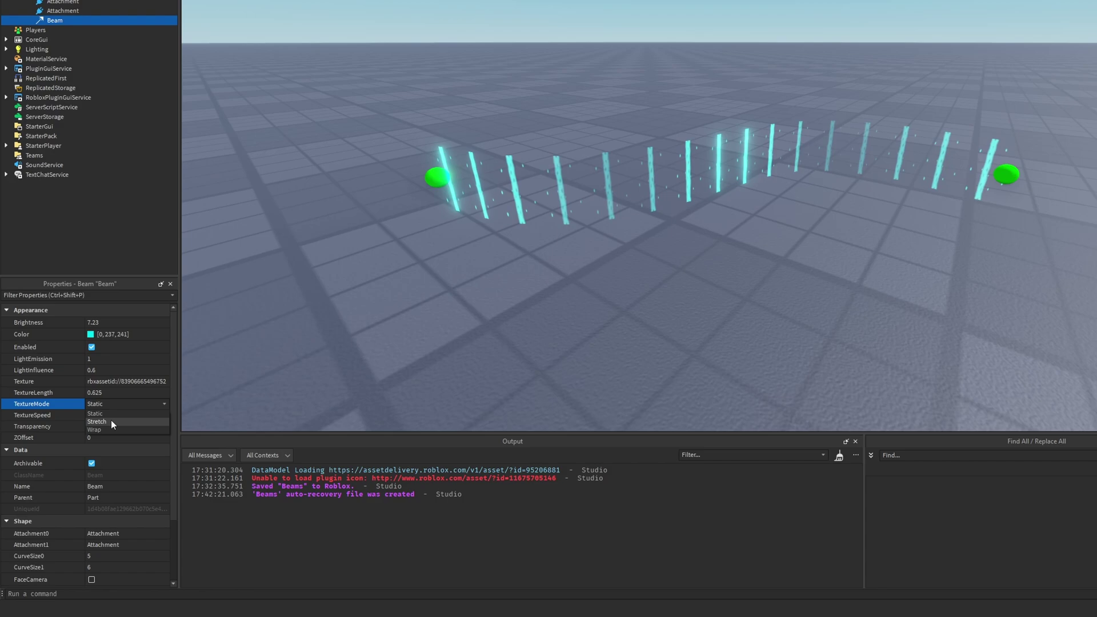
{"action": "left_click", "coordinate": [111, 421]}
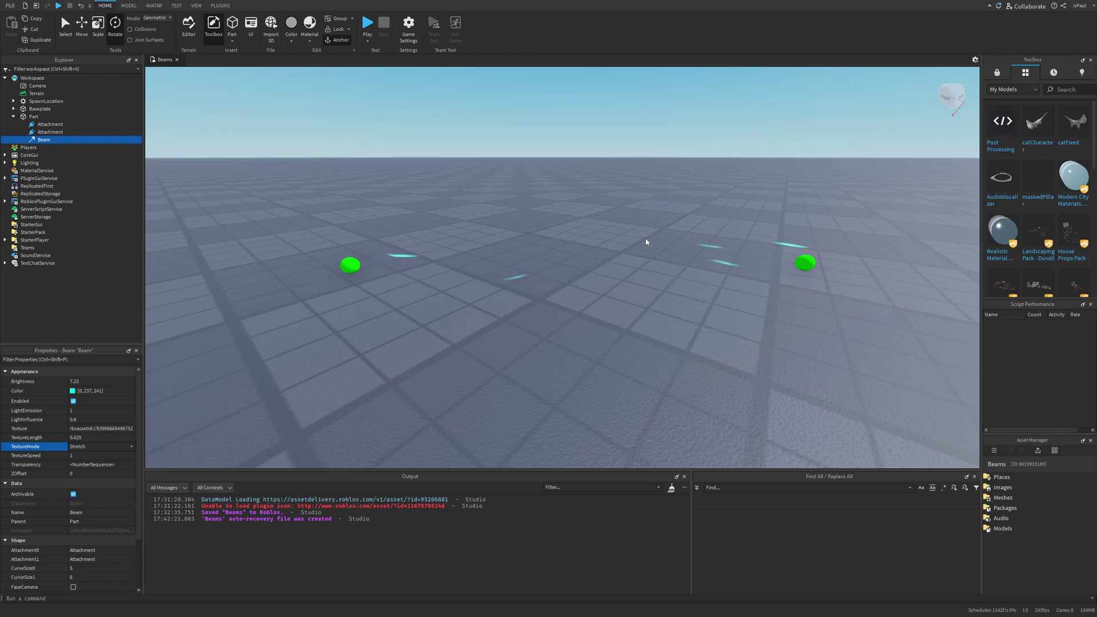
- Try the Wrap and Static texture modes on the beam with its attachments farther apart, and return TextureMode to Stretch
{"action": "left_click", "coordinate": [95, 446]}
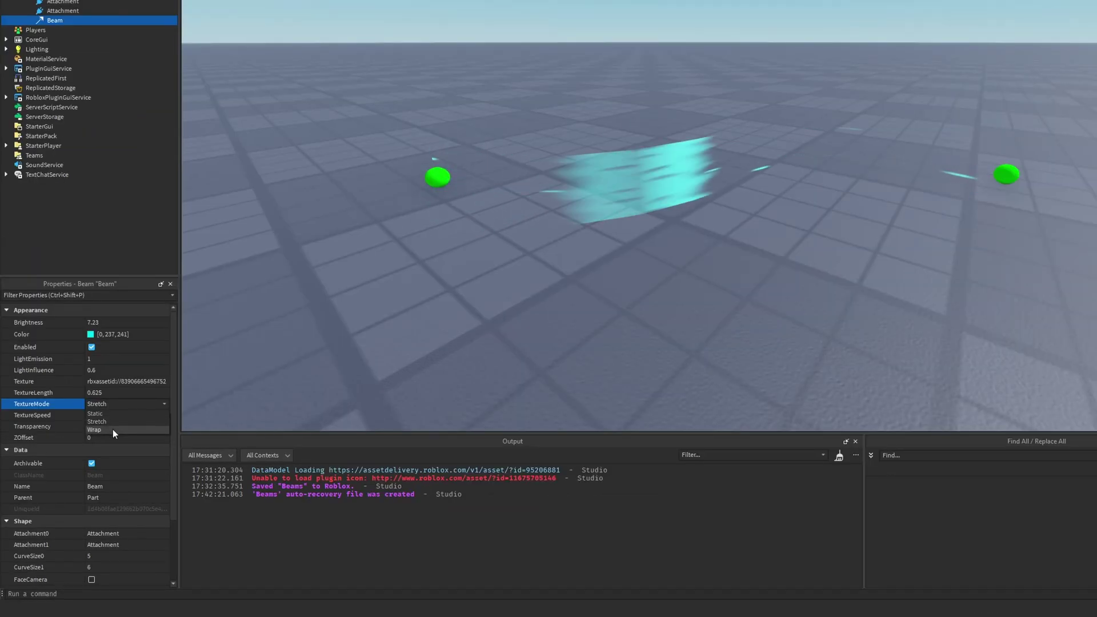
{"action": "left_click", "coordinate": [112, 430]}
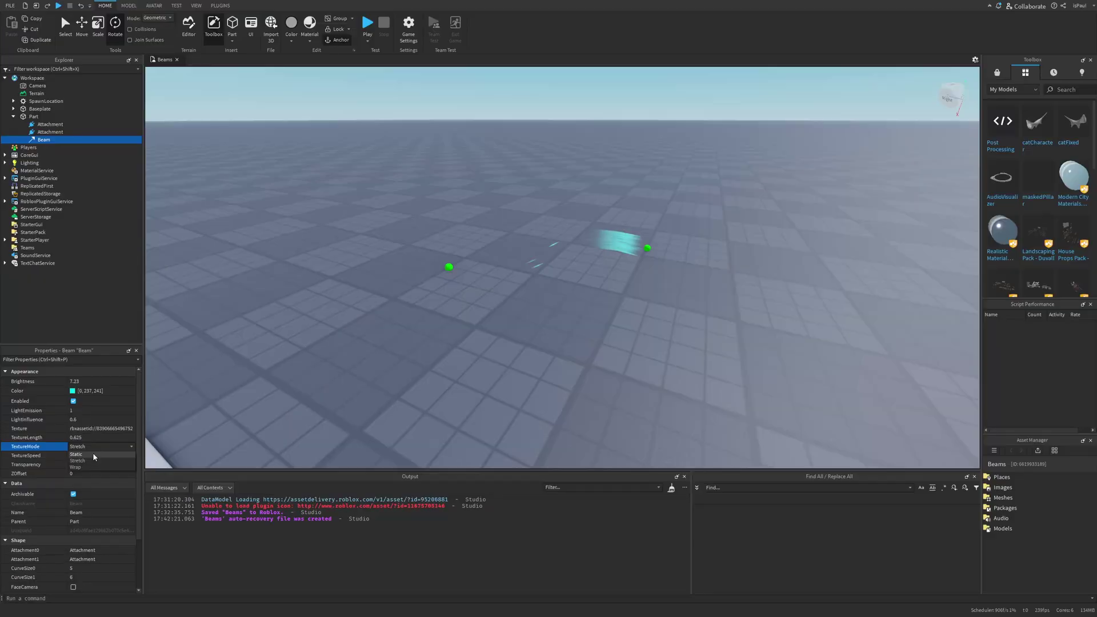
{"action": "left_click", "coordinate": [76, 454]}
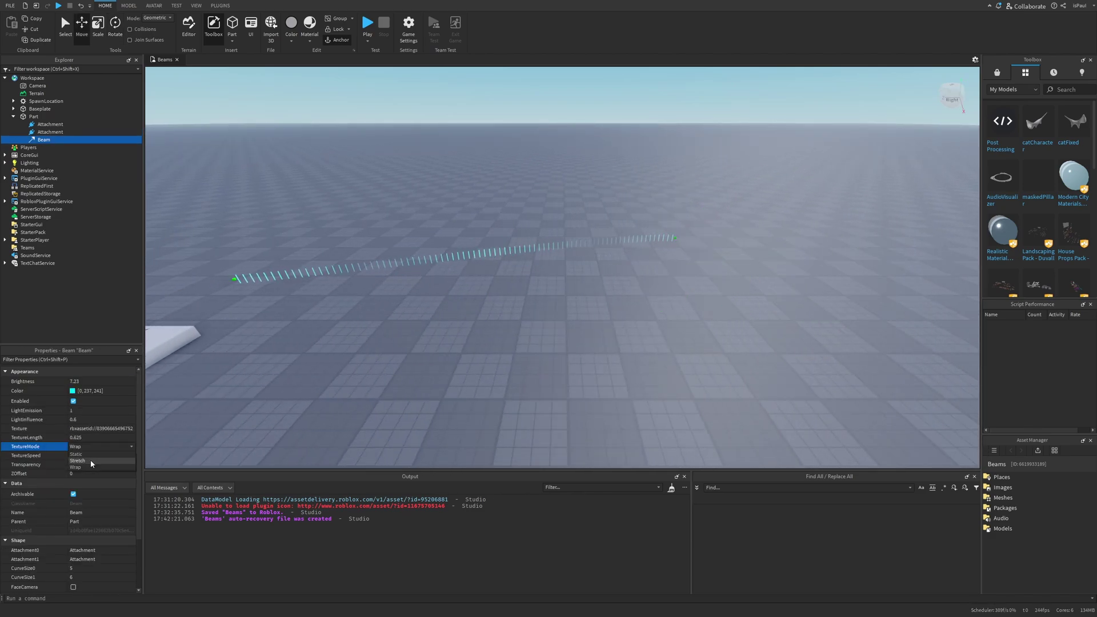
{"action": "left_click", "coordinate": [90, 460]}
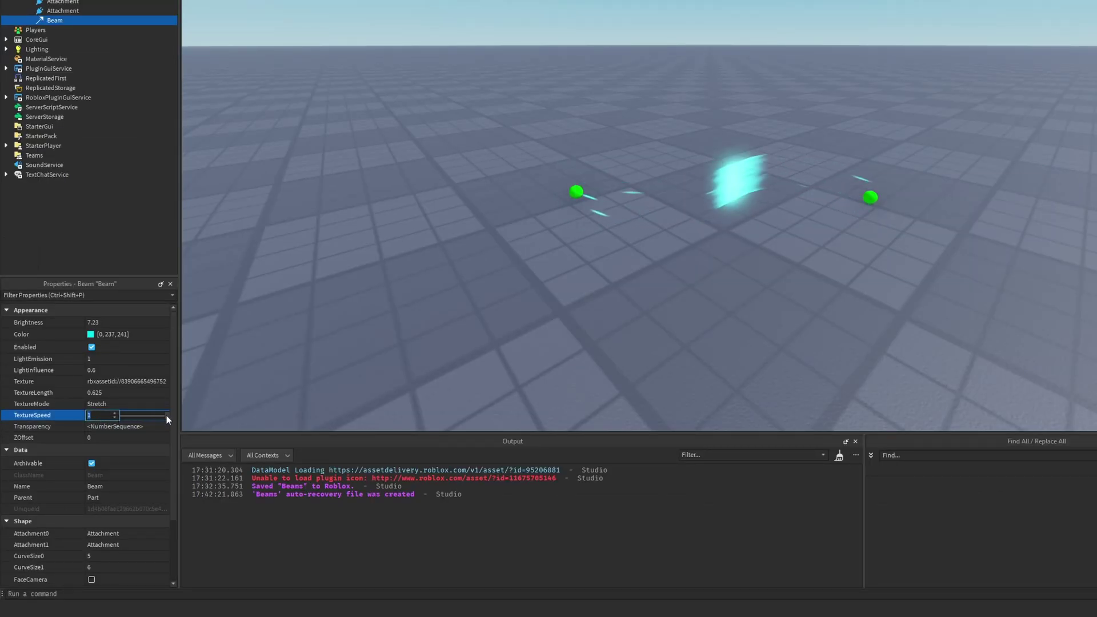
- Try different TextureSpeed values on the beam and restore TextureSpeed to 1
{"action": "mouse_move", "coordinate": [167, 415]}
{"action": "left_mouse_down"}
{"action": "mouse_move", "coordinate": [121, 416]}
{"action": "mouse_move", "coordinate": [180, 422]}
{"action": "left_mouse_up"}
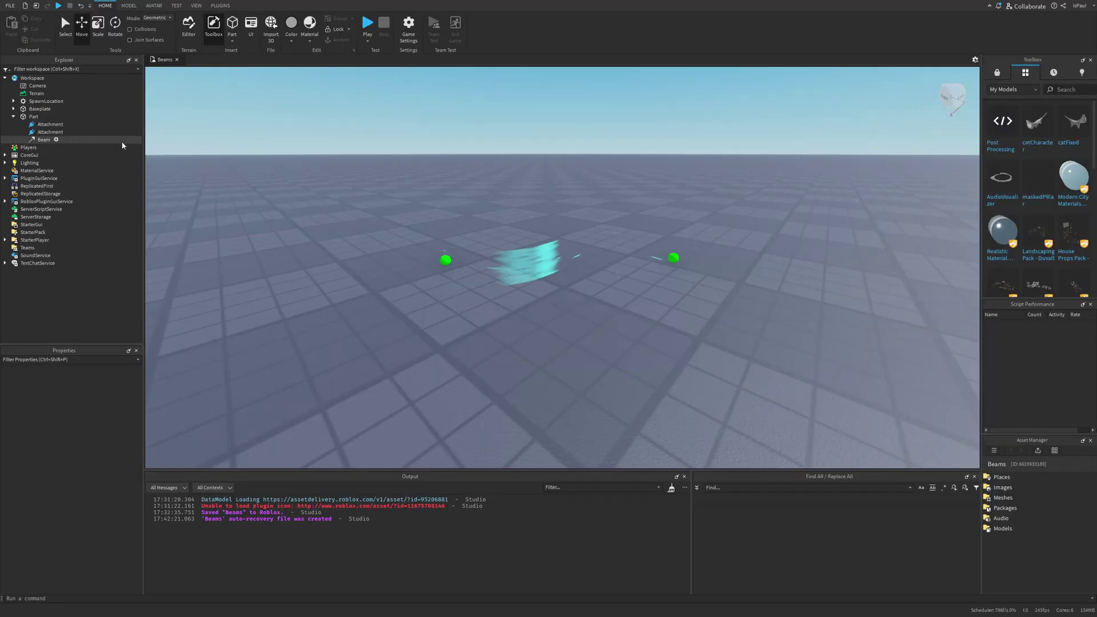
{"action": "left_click", "coordinate": [86, 139]}
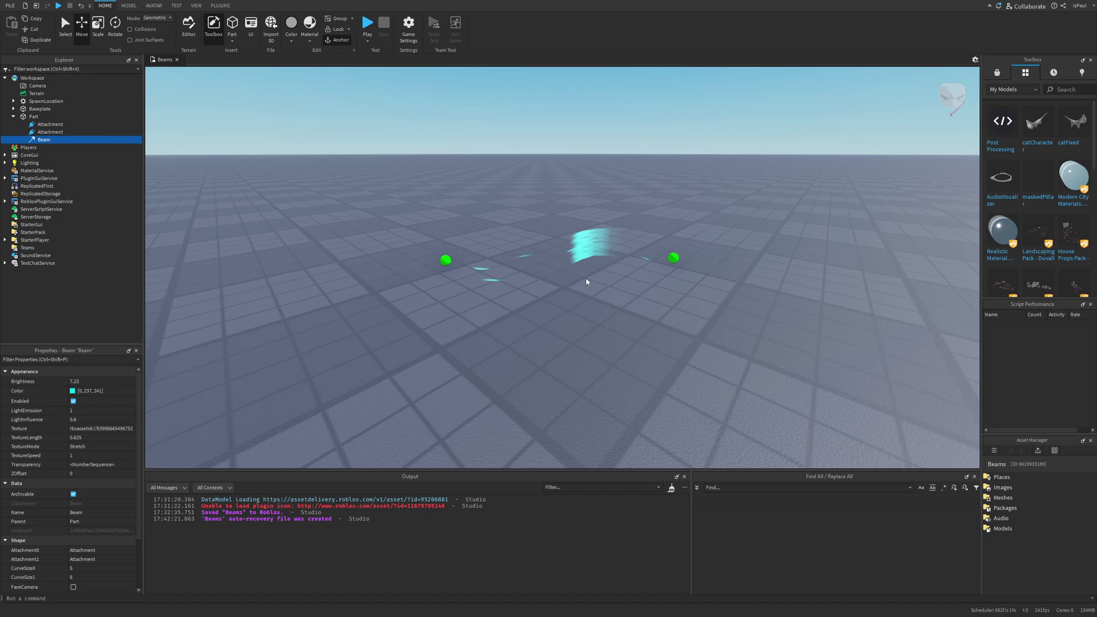
- Move the beam's second attachment farther away from the first along its blue axis and reselect the beam
{"action": "left_click", "coordinate": [674, 260]}
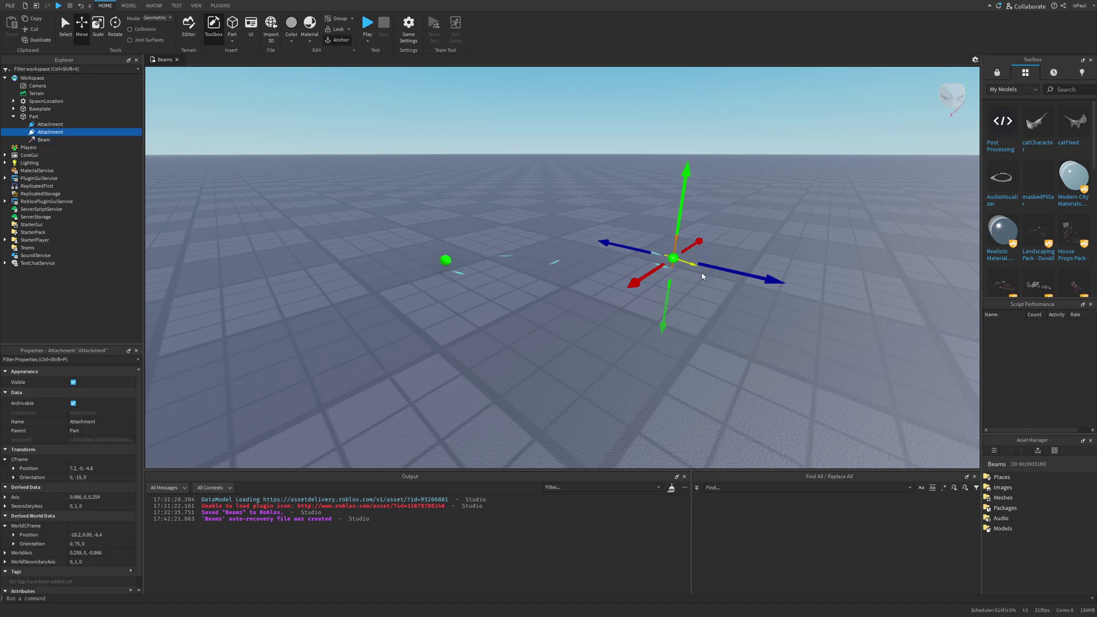
{"action": "left_click_drag", "start_coordinate": [702, 272], "coordinate": [721, 286]}
{"action": "left_click", "coordinate": [43, 139]}
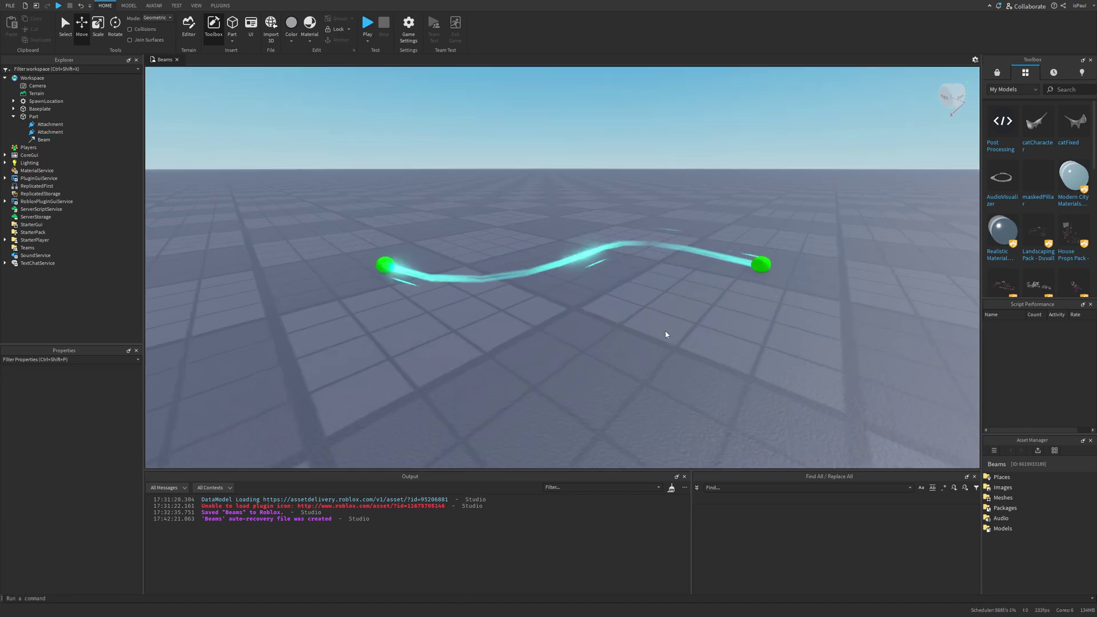
- Set the beam's TextureMode to Static
{"action": "scroll", "coordinate": [665, 331], "scroll_direction": "up", "scroll_amount": 5}
{"action": "scroll", "coordinate": [665, 334], "scroll_direction": "down", "scroll_amount": 8}
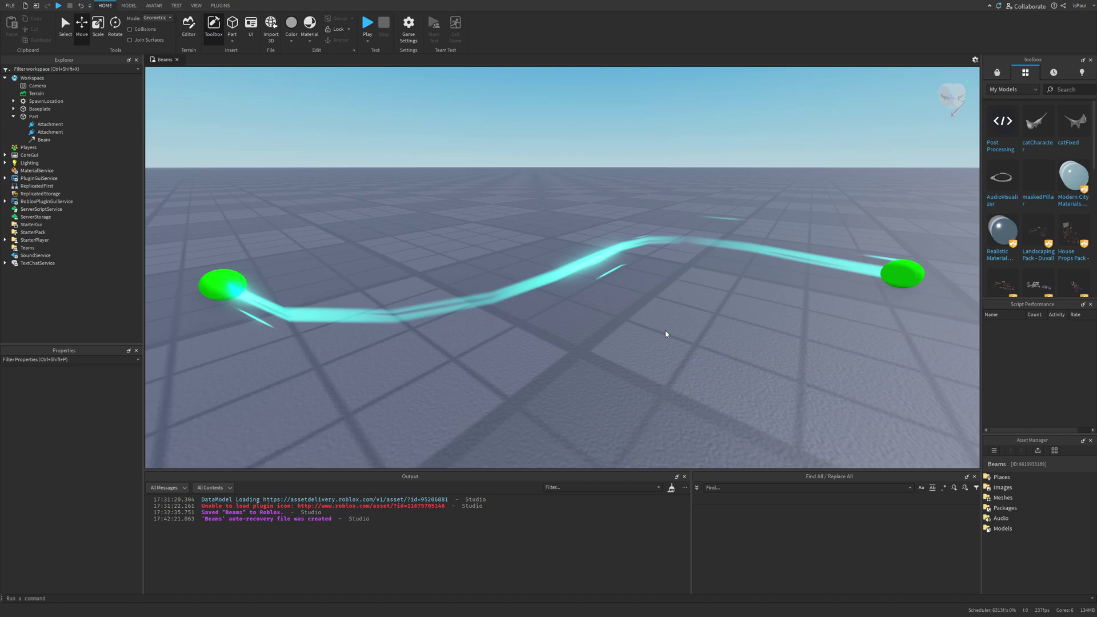
{"action": "left_click", "coordinate": [712, 264]}
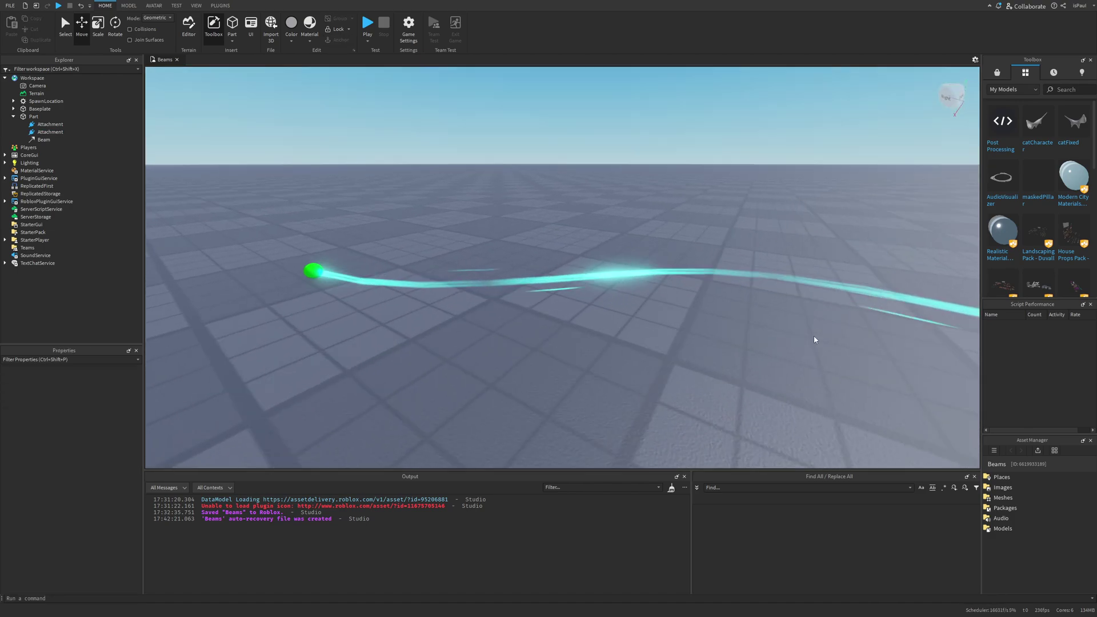
{"action": "right_click_drag", "start_coordinate": [814, 337], "coordinate": [810, 334]}
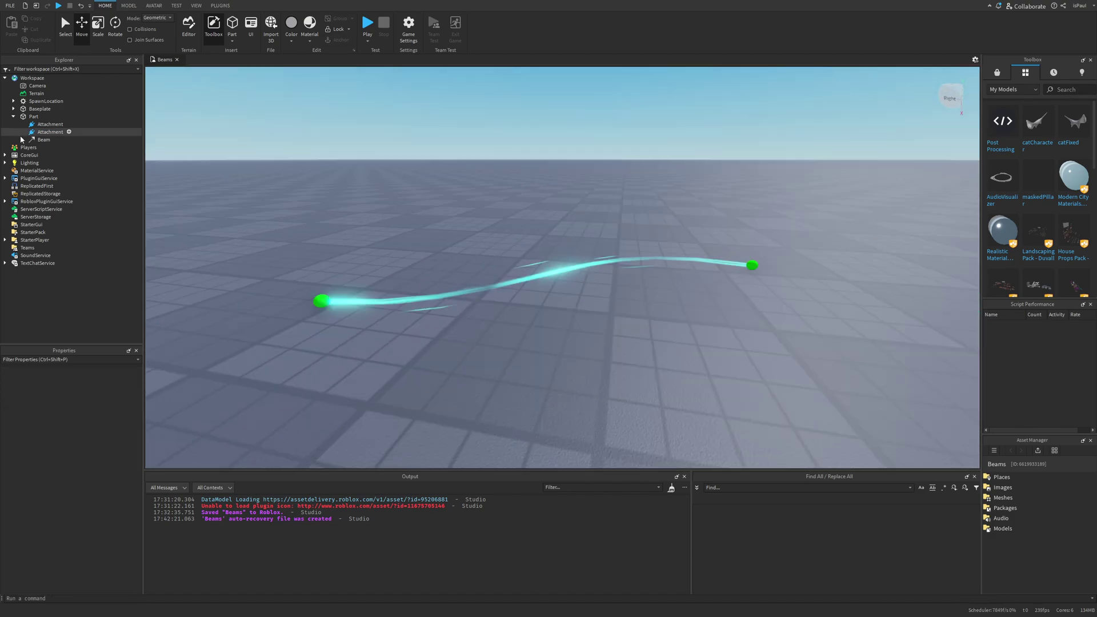
{"action": "left_click", "coordinate": [43, 140]}
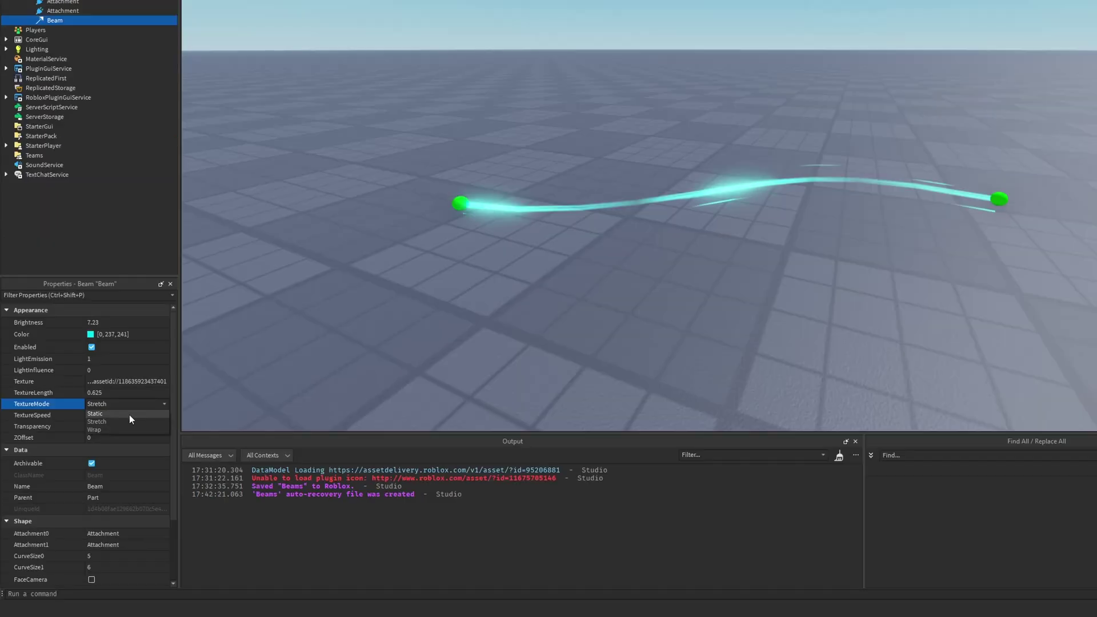
{"action": "left_click", "coordinate": [101, 447]}
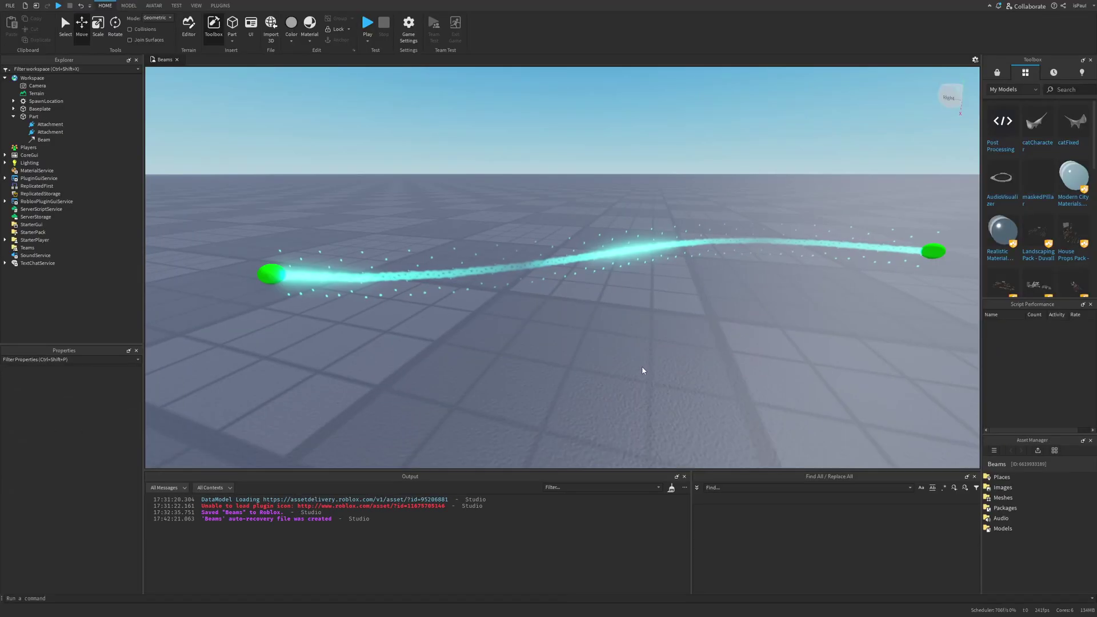
{"action": "scroll", "coordinate": [603, 265], "scroll_direction": "up", "scroll_amount": 3}
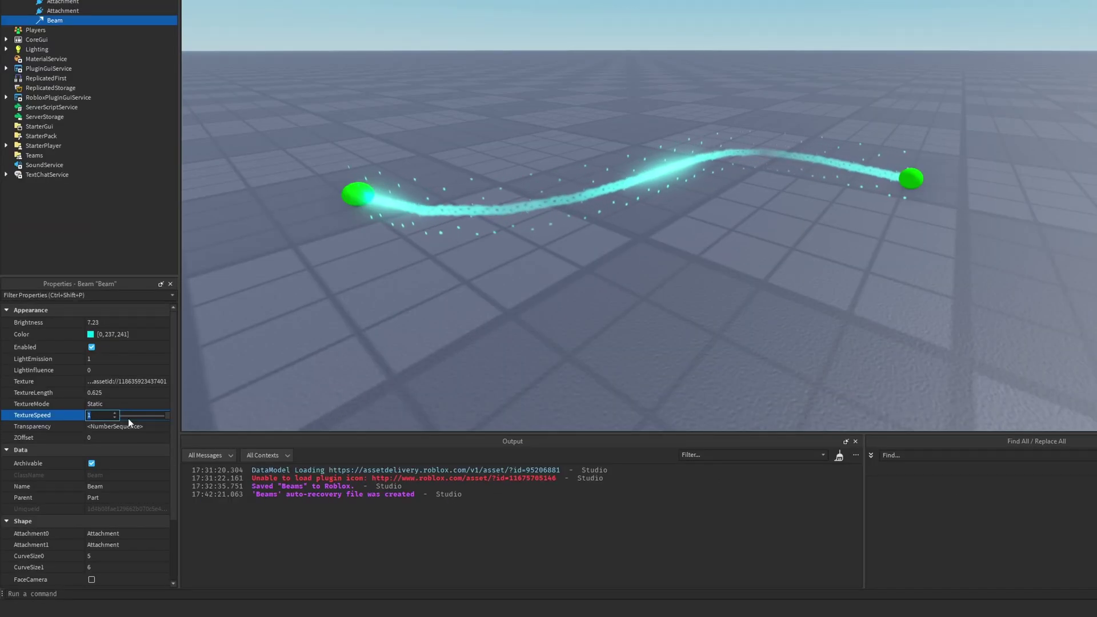
- Try a TextureSpeed of 2 on the beam, and set TextureSpeed to 5
{"action": "key", "text": "Return"}
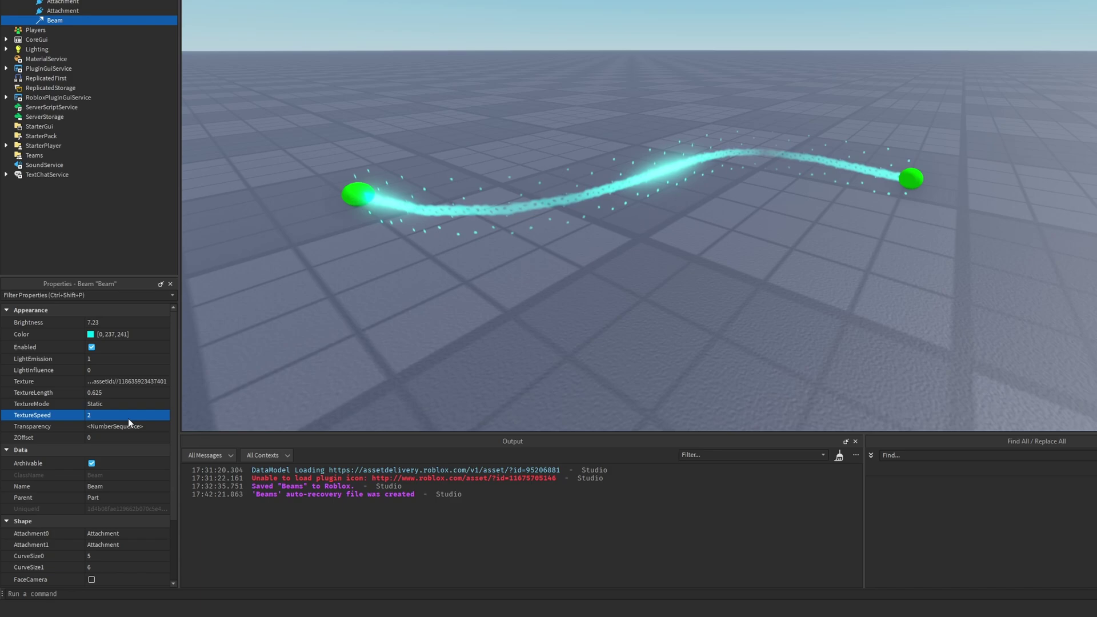
{"action": "left_click", "coordinate": [107, 418]}
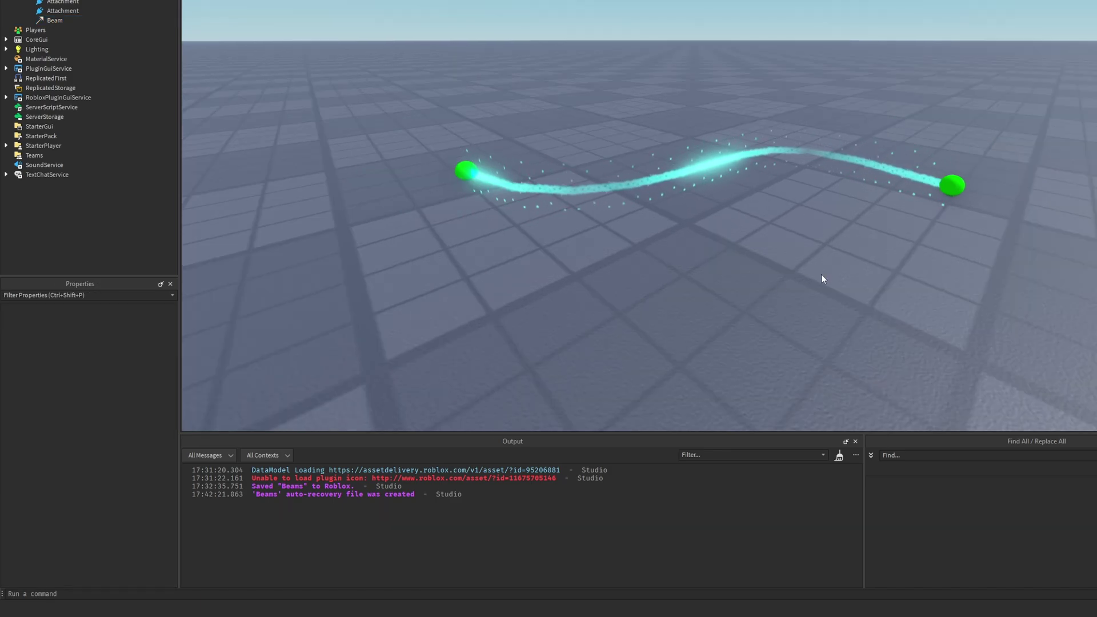
{"action": "right_click_drag", "start_coordinate": [837, 276], "coordinate": [837, 277]}
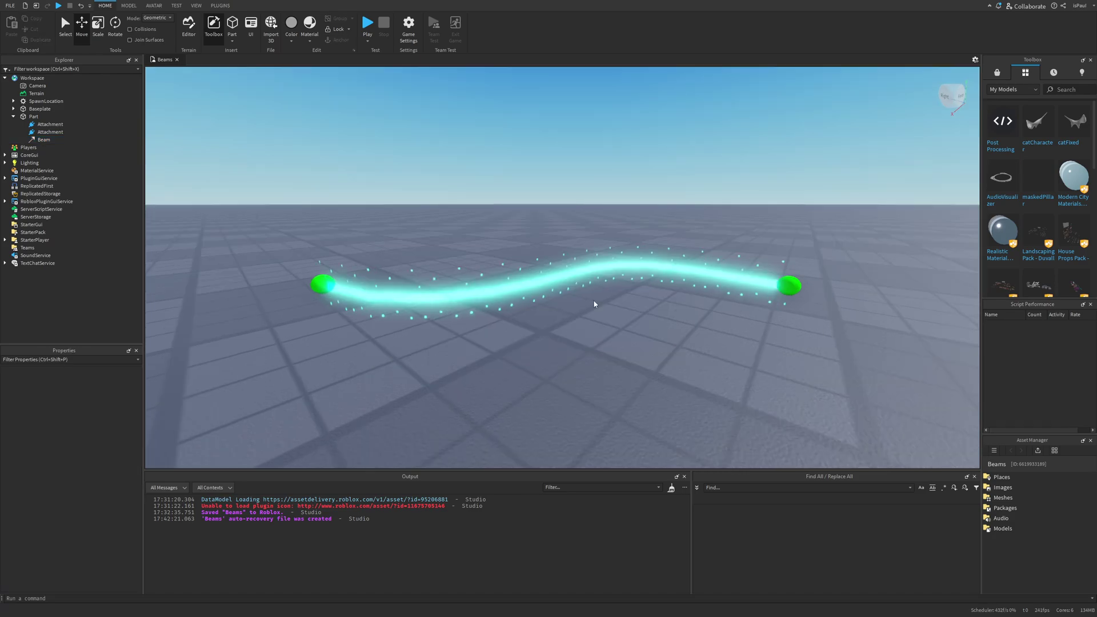
- Edit the beam's Transparency curve so it fades from opaque at the first attachment to fully transparent toward the second
{"action": "scroll", "coordinate": [628, 310], "scroll_direction": "down", "scroll_amount": 2}
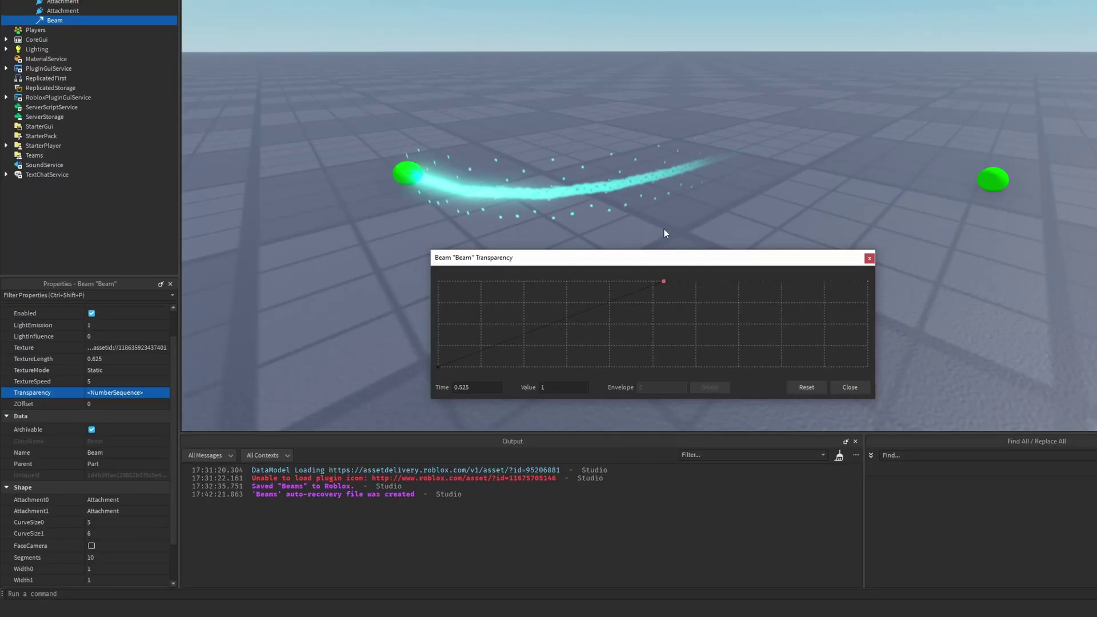
{"action": "left_click_drag", "start_coordinate": [531, 305], "coordinate": [507, 293]}
{"action": "left_click_drag", "start_coordinate": [634, 214], "coordinate": [794, 217]}
{"action": "left_click", "coordinate": [866, 257]}
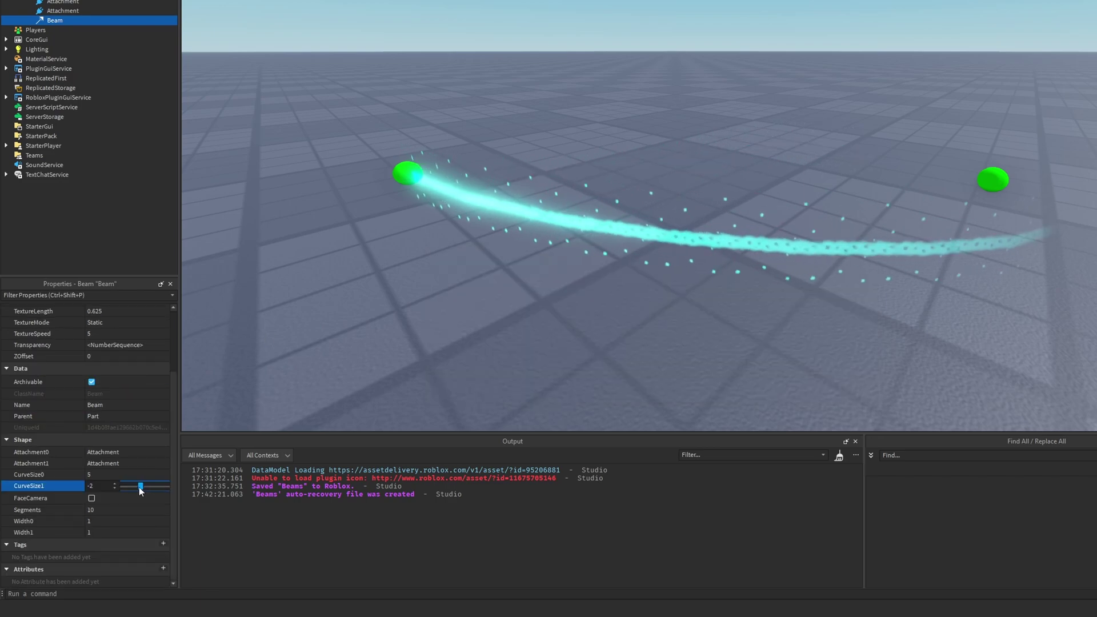
- Adjust the beam's curvature, setting both CurveSize0 and CurveSize1 to 3
{"action": "left_click_drag", "start_coordinate": [139, 487], "coordinate": [170, 489]}
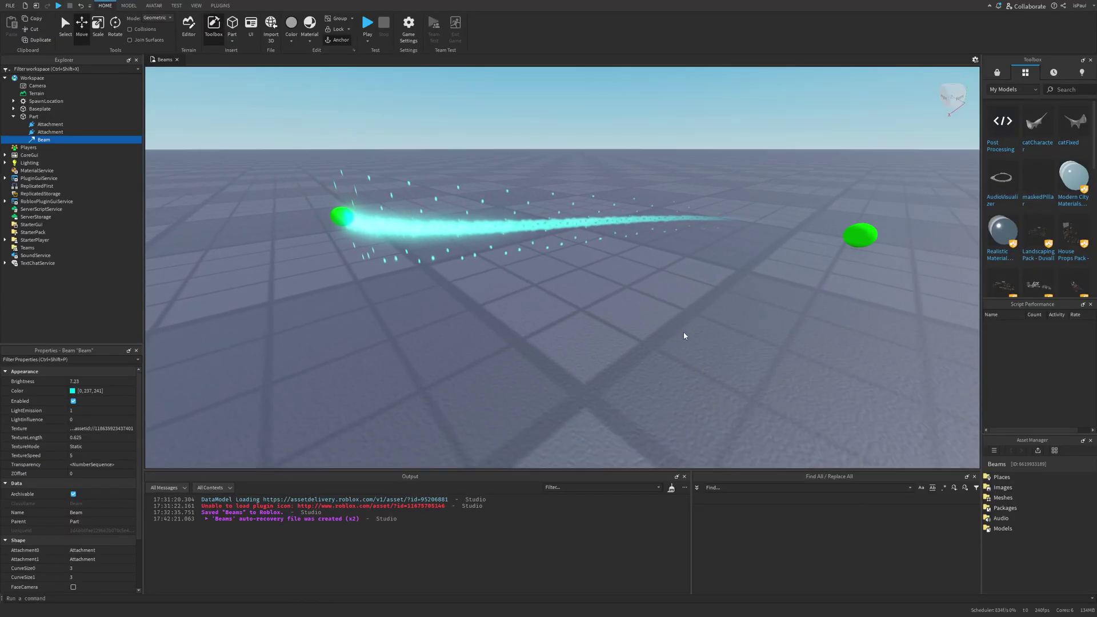
{"action": "right_click_drag", "start_coordinate": [683, 334], "coordinate": [551, 289]}
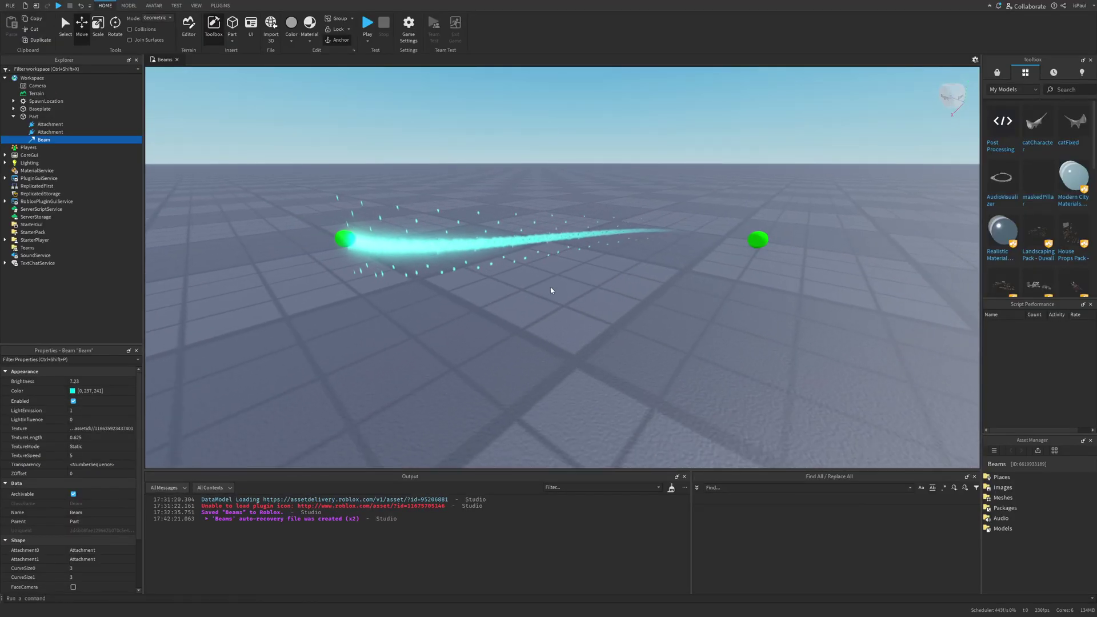
{"action": "scroll", "coordinate": [551, 289], "scroll_direction": "up", "scroll_amount": 1}
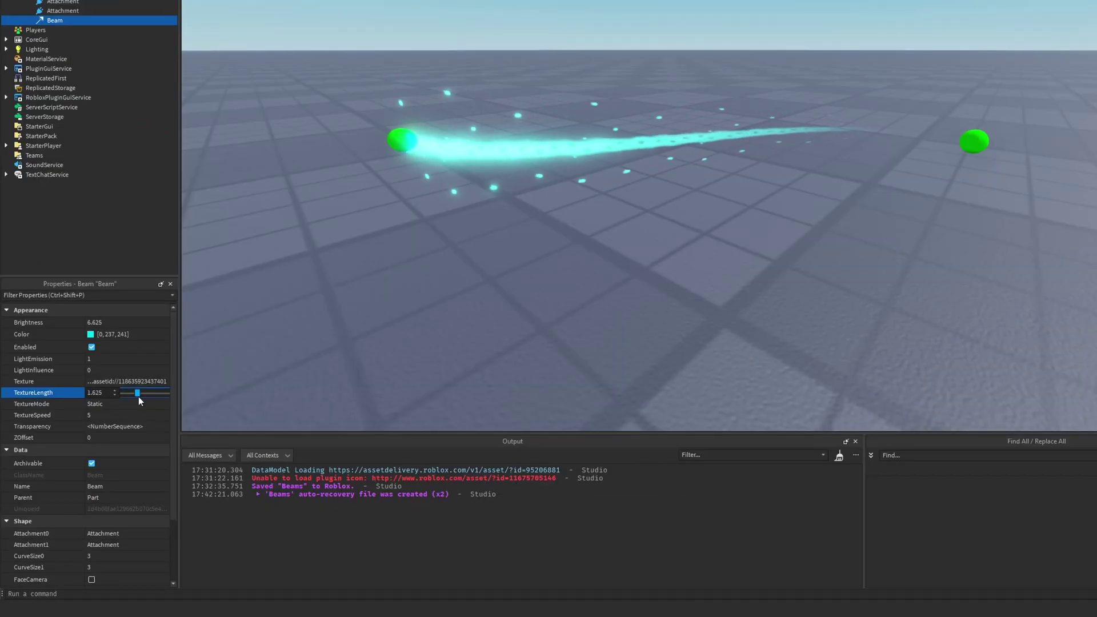
- Set the beam's Brightness to 6.625 and raise its TextureLength to stretch the pattern along the beam
{"action": "left_click_drag", "start_coordinate": [138, 396], "coordinate": [143, 396]}
{"action": "right_click_drag", "start_coordinate": [597, 291], "coordinate": [568, 270]}
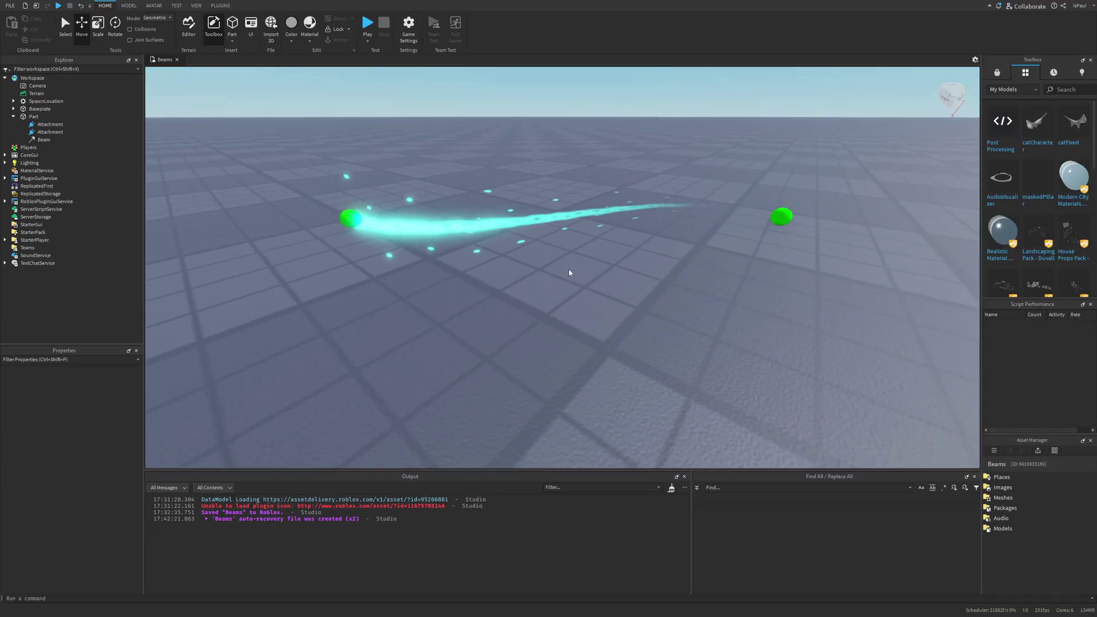
{"action": "scroll", "coordinate": [569, 272], "scroll_direction": "down", "scroll_amount": 3}
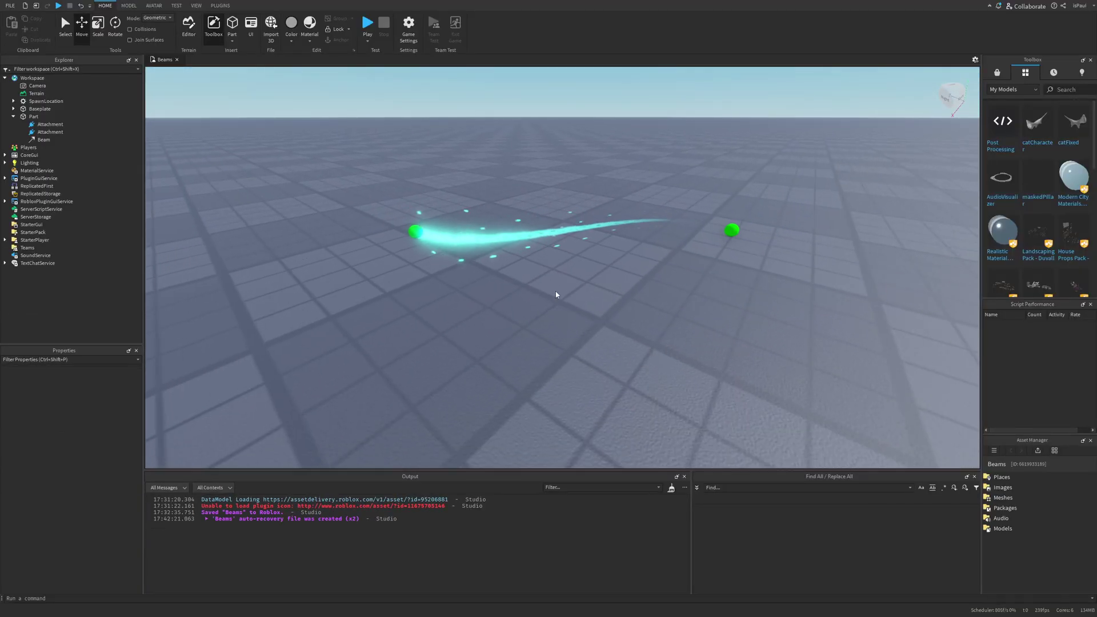
- Examine the fading beam between its attachments from several distances and angles
{"action": "right_click_drag", "start_coordinate": [613, 317], "coordinate": [547, 251]}
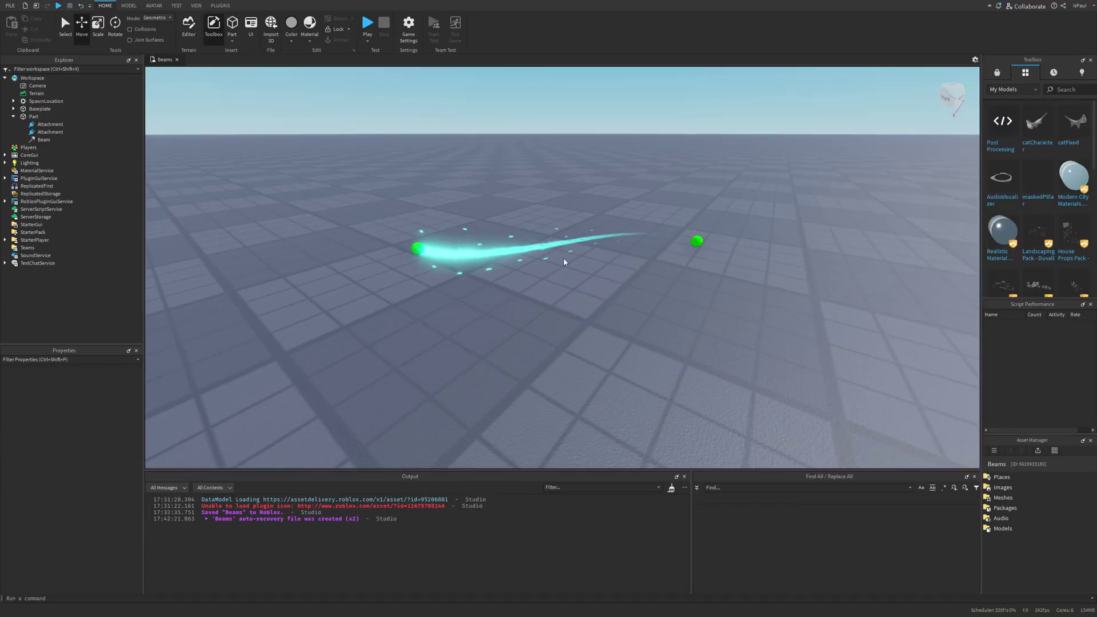
{"action": "right_click_drag", "start_coordinate": [603, 275], "coordinate": [561, 305]}
{"action": "scroll", "coordinate": [558, 288], "scroll_direction": "down", "scroll_amount": 2}
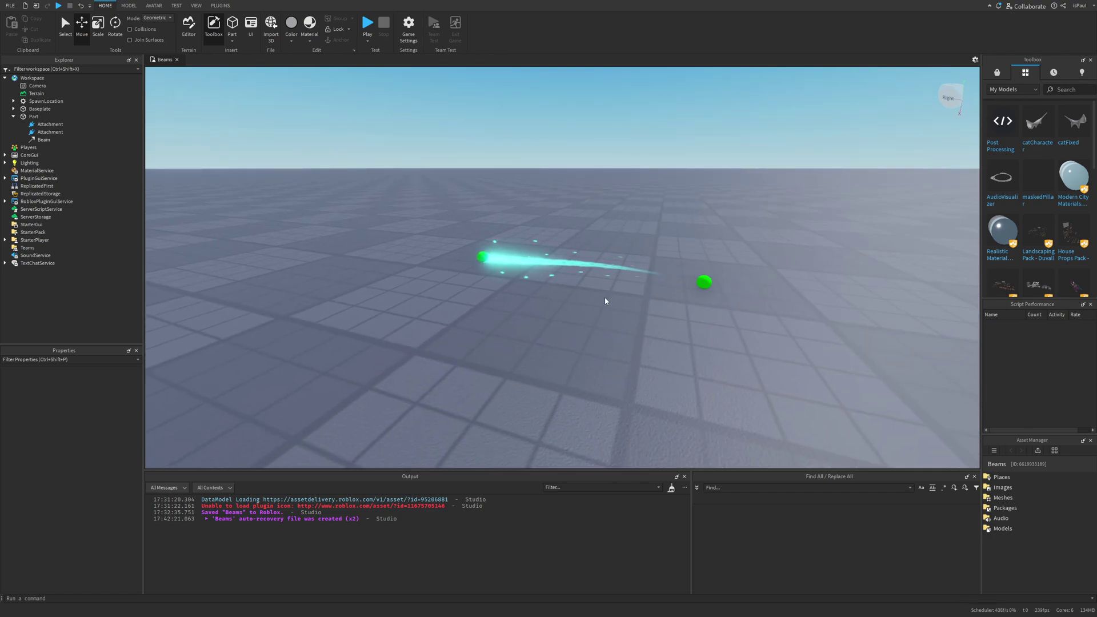
{"action": "key", "text": "w"}
{"action": "right_click_drag", "start_coordinate": [680, 324], "coordinate": [591, 303]}
{"action": "scroll", "coordinate": [639, 302], "scroll_direction": "down", "scroll_amount": 1}
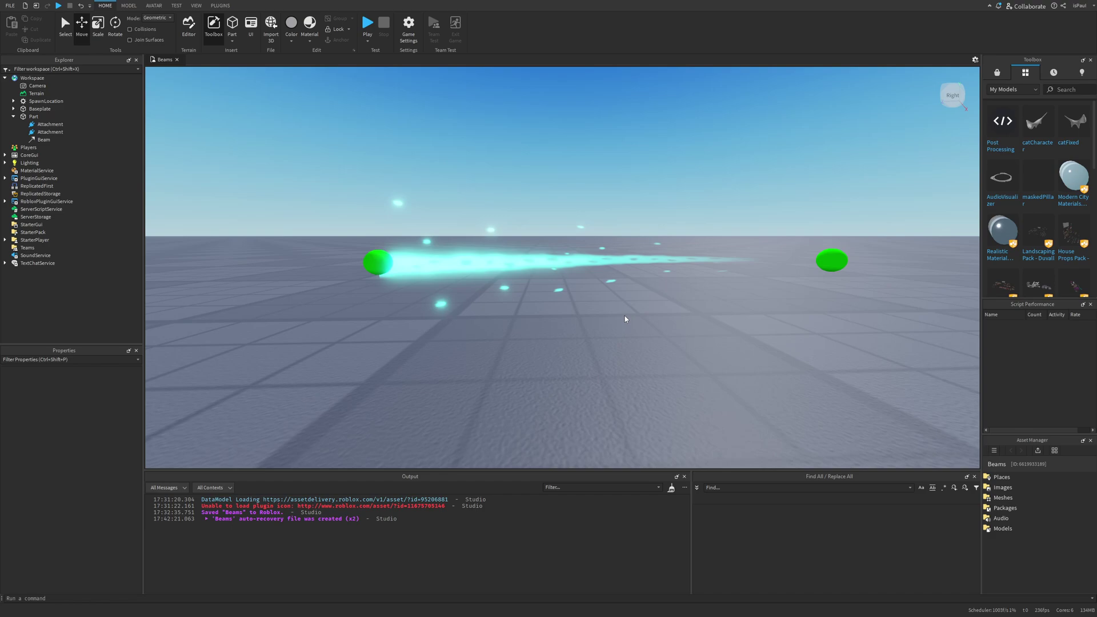
{"action": "right_click_drag", "start_coordinate": [650, 324], "coordinate": [658, 321]}
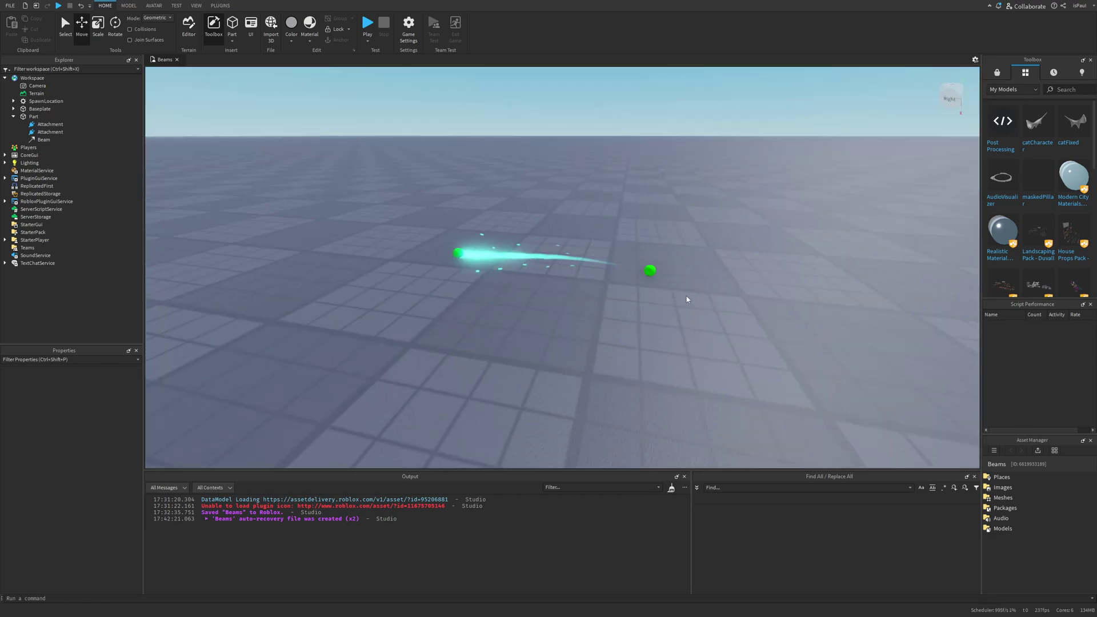
{"action": "right_click_drag", "start_coordinate": [686, 296], "coordinate": [687, 295]}
{"action": "key", "text": "w"}
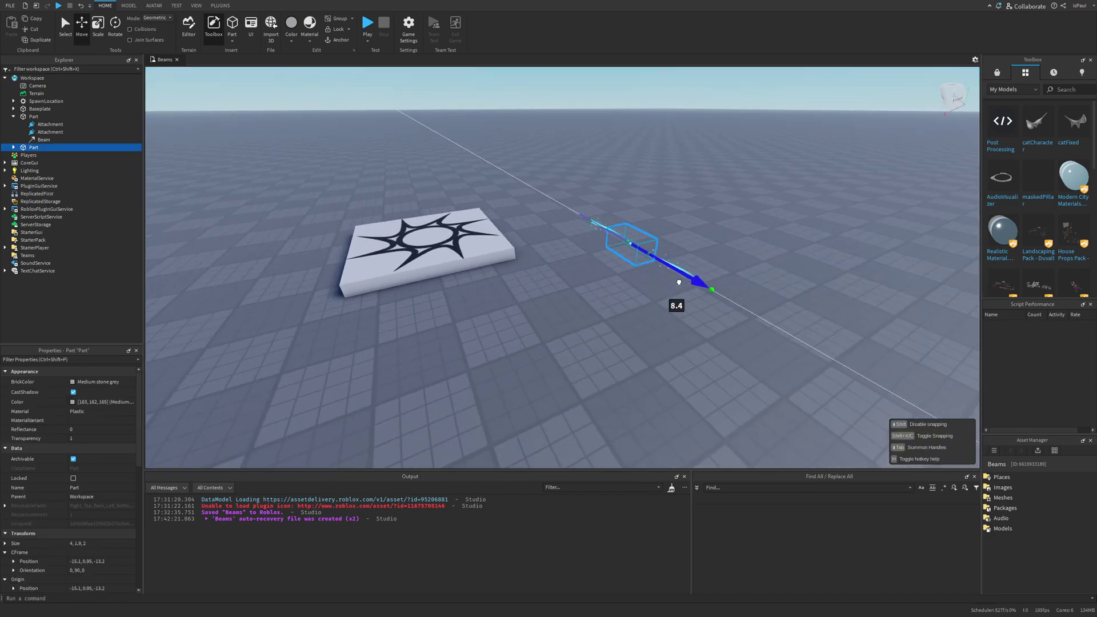
- Duplicate the part that holds the beam and move the copy to open floor away from the original
{"action": "left_click_drag", "start_coordinate": [678, 282], "coordinate": [710, 314]}
{"action": "left_click_drag", "start_coordinate": [590, 287], "coordinate": [502, 318]}
{"action": "key", "text": "w"}
{"action": "mouse_move", "coordinate": [656, 332]}
{"action": "right_mouse_down"}
{"action": "mouse_move", "coordinate": [690, 338]}
{"action": "mouse_move", "coordinate": [659, 327]}
{"action": "right_mouse_up"}
{"action": "left_click", "coordinate": [690, 338]}
{"action": "key", "text": "d"}
- Delete the beam inside the copied part and insert a new Beam into that part
{"action": "left_click", "coordinate": [38, 133]}
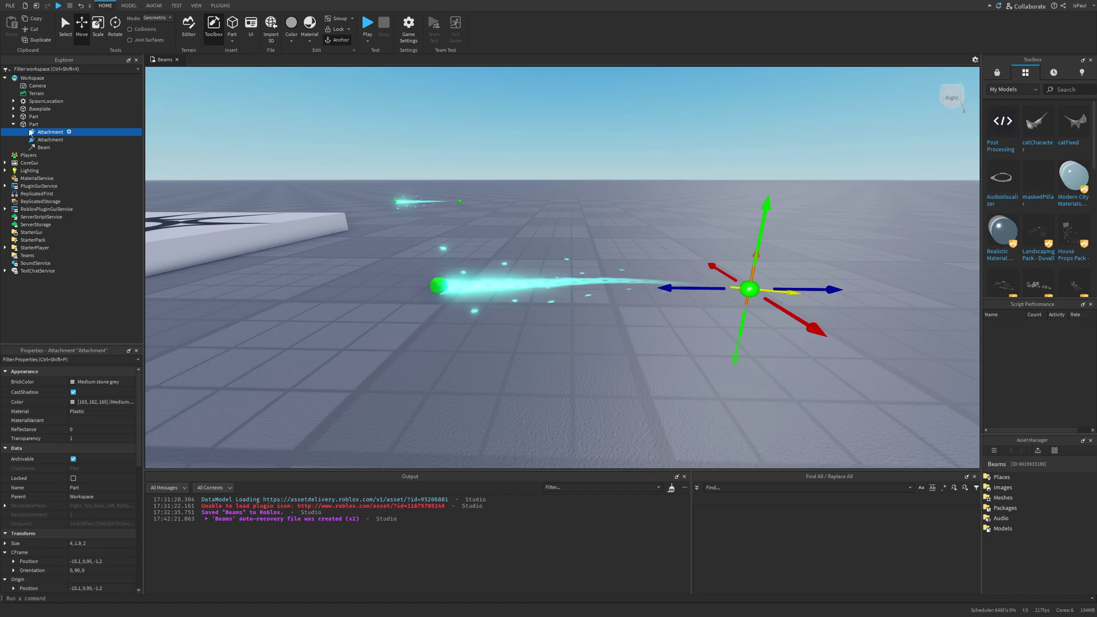
{"action": "left_click", "coordinate": [41, 148]}
{"action": "left_click", "coordinate": [46, 124]}
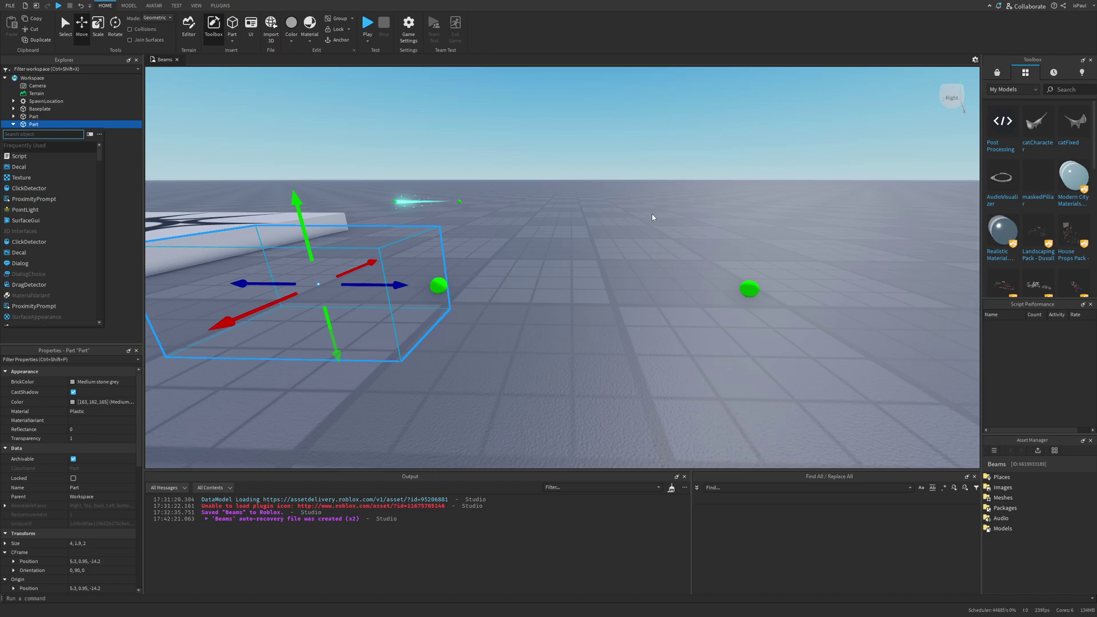
{"action": "type", "text": "be"}
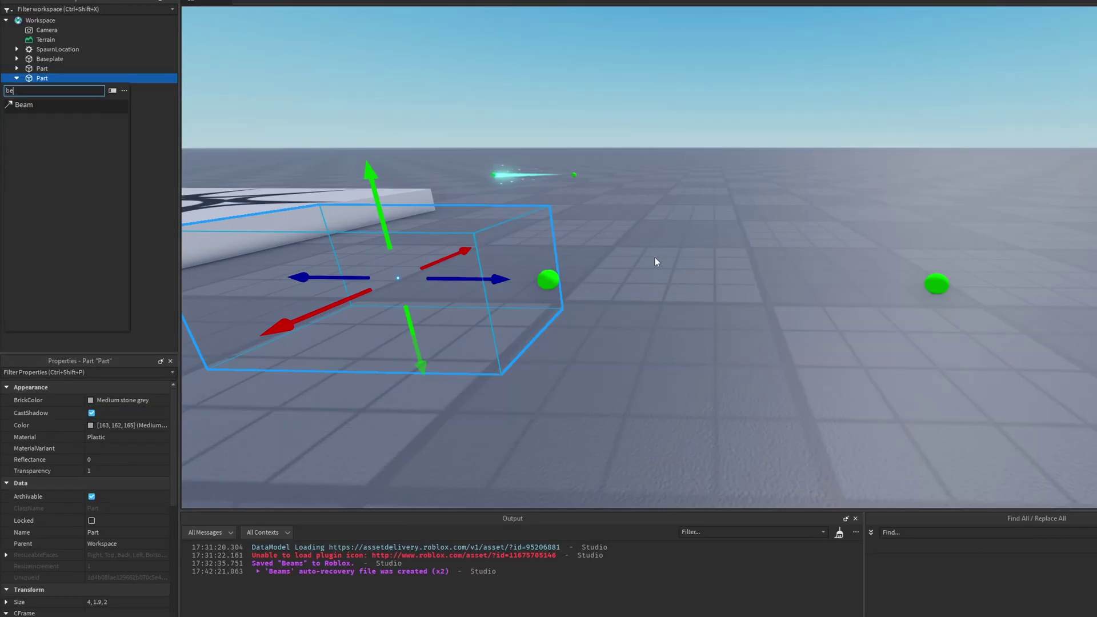
{"action": "left_click", "coordinate": [75, 110]}
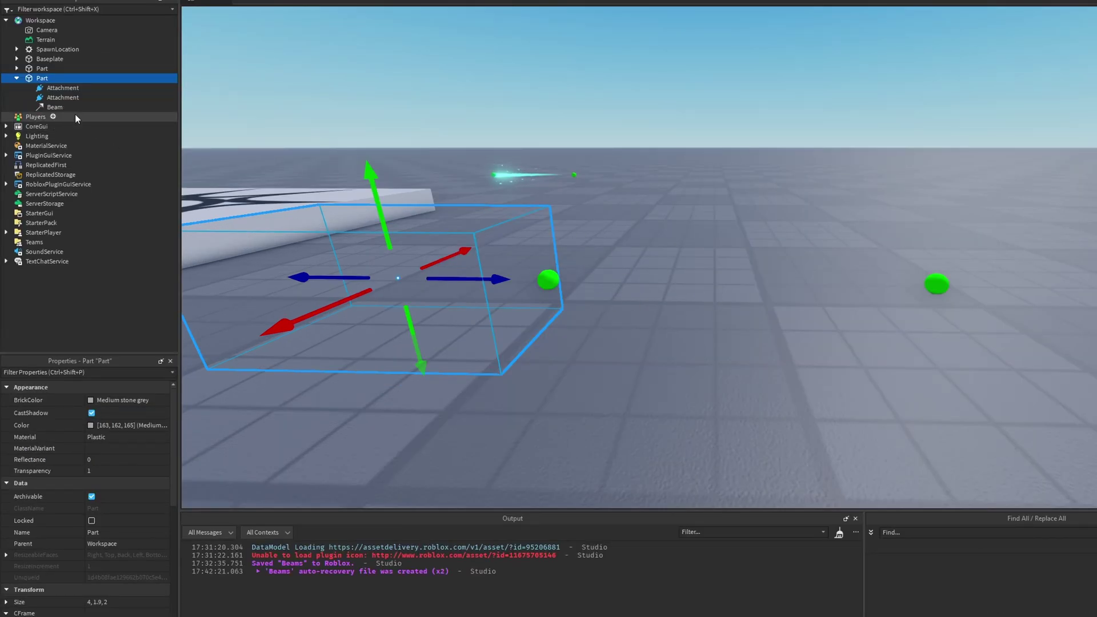
- Assign the copied part's two attachments to the new beam and apply the laserBeamTexture2 texture
{"action": "left_click", "coordinate": [48, 87]}
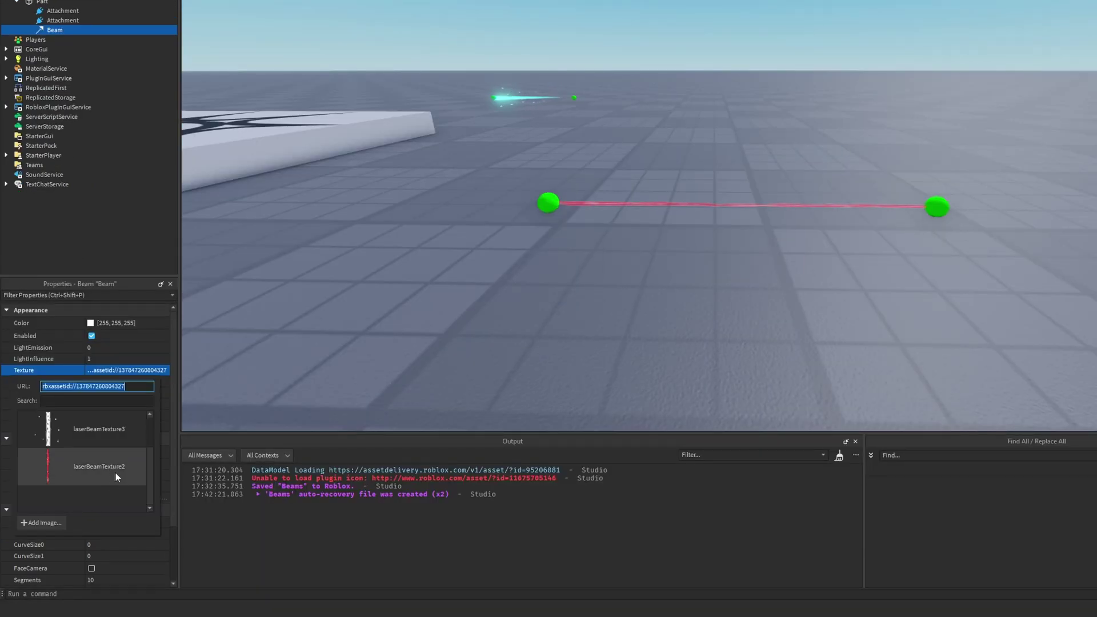
{"action": "left_click", "coordinate": [116, 472]}
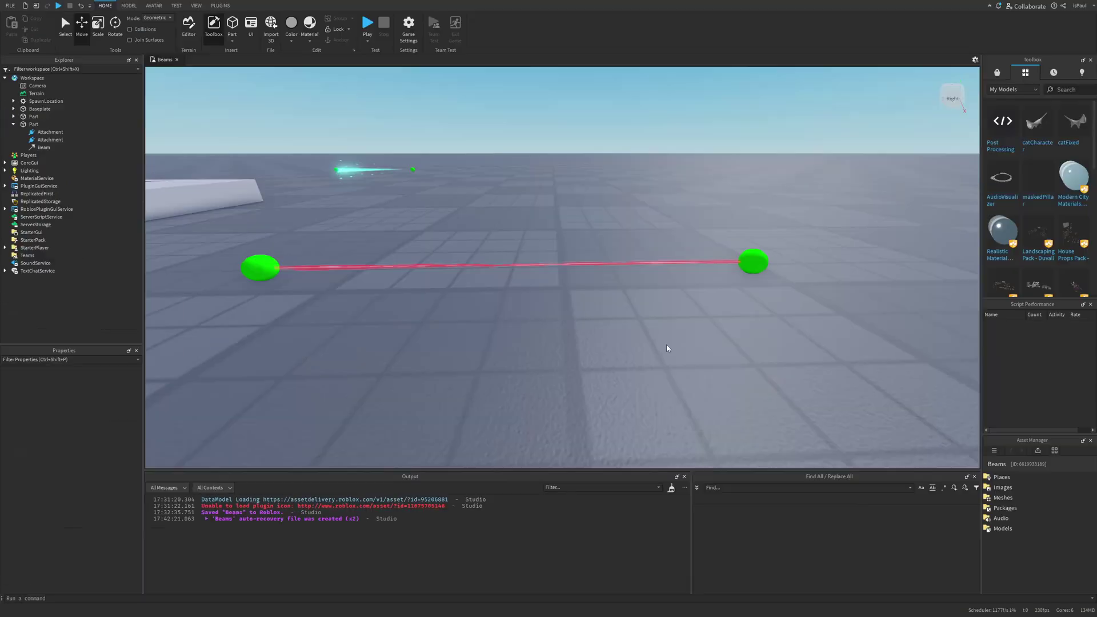
{"action": "key", "text": "d"}
{"action": "right_click_drag", "start_coordinate": [666, 346], "coordinate": [667, 346]}
{"action": "key", "text": "a"}
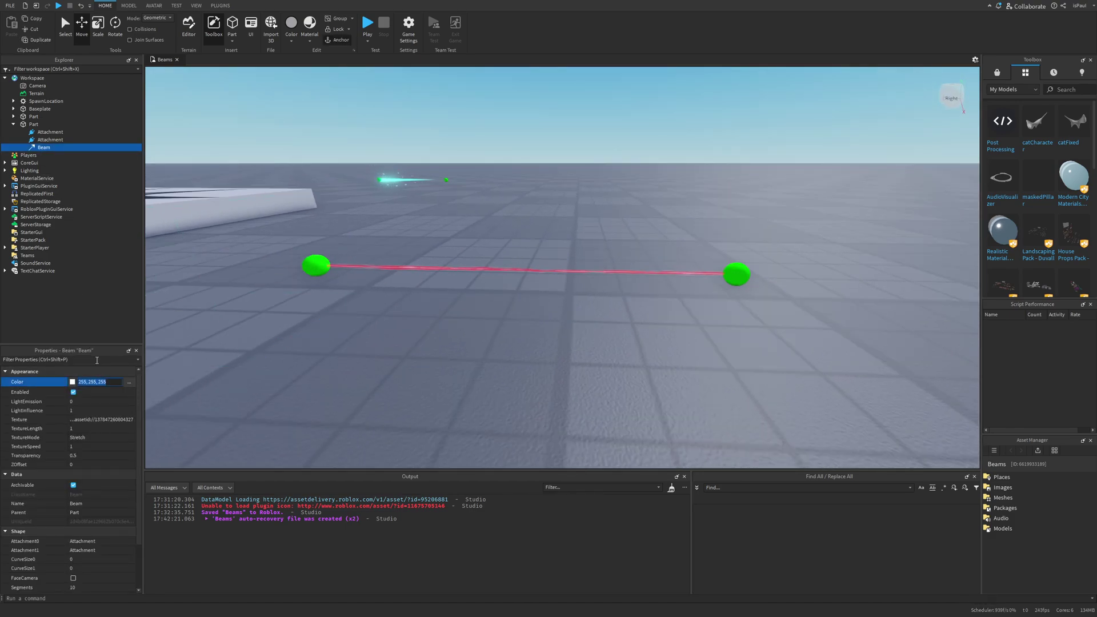
- Set the new beam's Color to red (255, 0, 4), its LightEmission to 1 and its LightInfluence to 0
{"action": "left_click", "coordinate": [129, 382]}
{"action": "left_click_drag", "start_coordinate": [690, 289], "coordinate": [665, 255]}
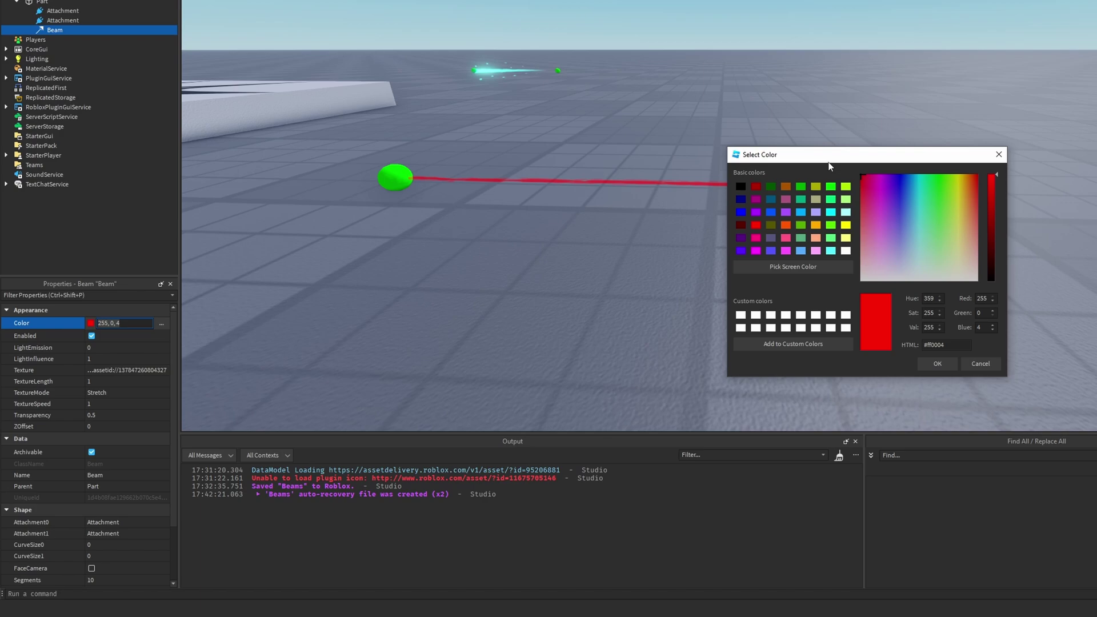
{"action": "mouse_move", "coordinate": [124, 348]}
{"action": "left_mouse_down"}
{"action": "mouse_move", "coordinate": [194, 345]}
{"action": "mouse_move", "coordinate": [112, 365]}
{"action": "left_mouse_up"}
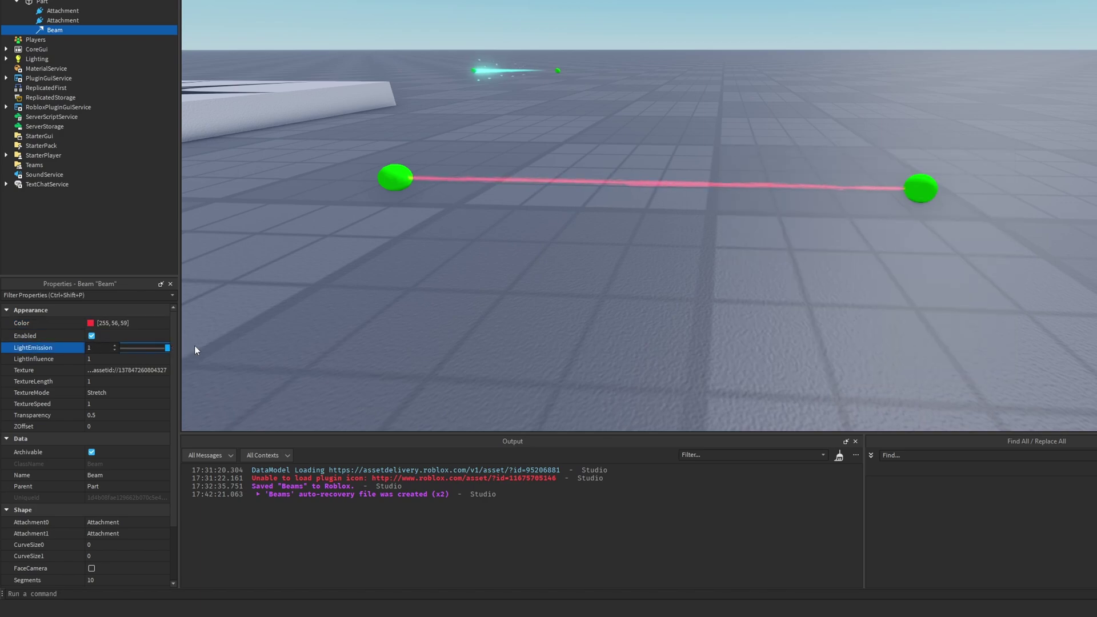
{"action": "left_click", "coordinate": [115, 359]}
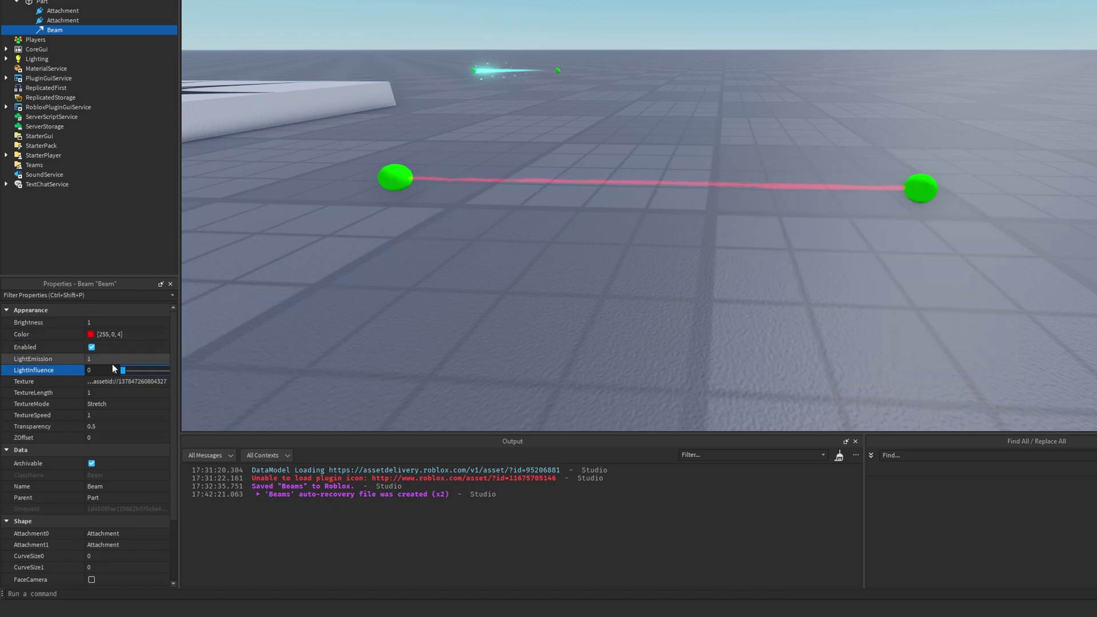
- Raise the red beam's Brightness to 3.495, set LightInfluence to 0.85 and make Transparency 0 along its whole length
{"action": "left_click", "coordinate": [125, 321]}
{"action": "left_click_drag", "start_coordinate": [125, 321], "coordinate": [137, 322]}
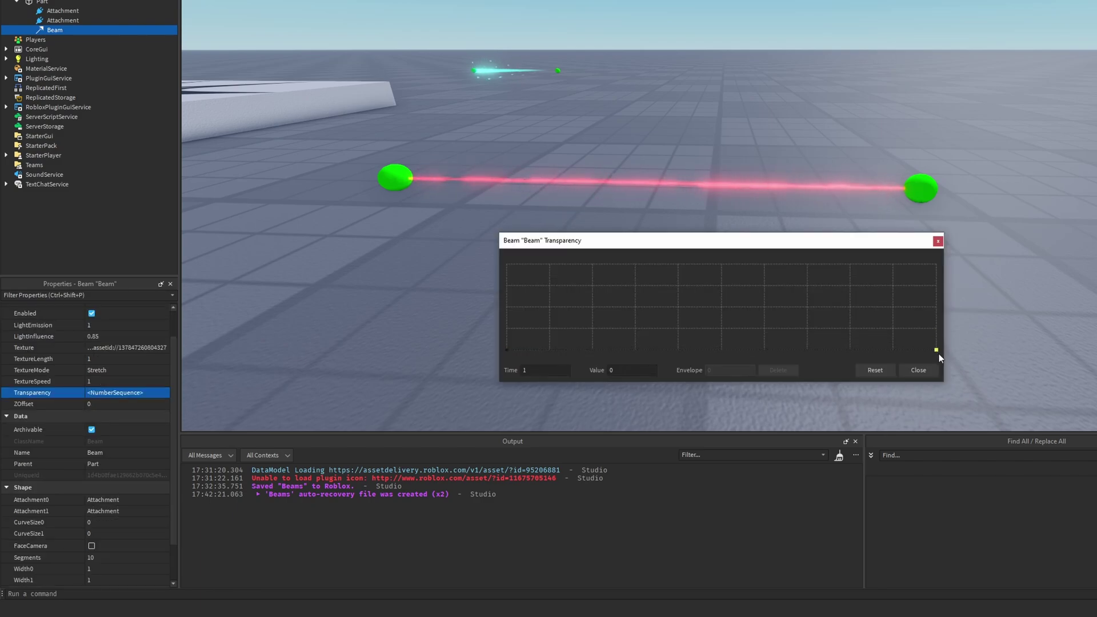
{"action": "left_click", "coordinate": [937, 242]}
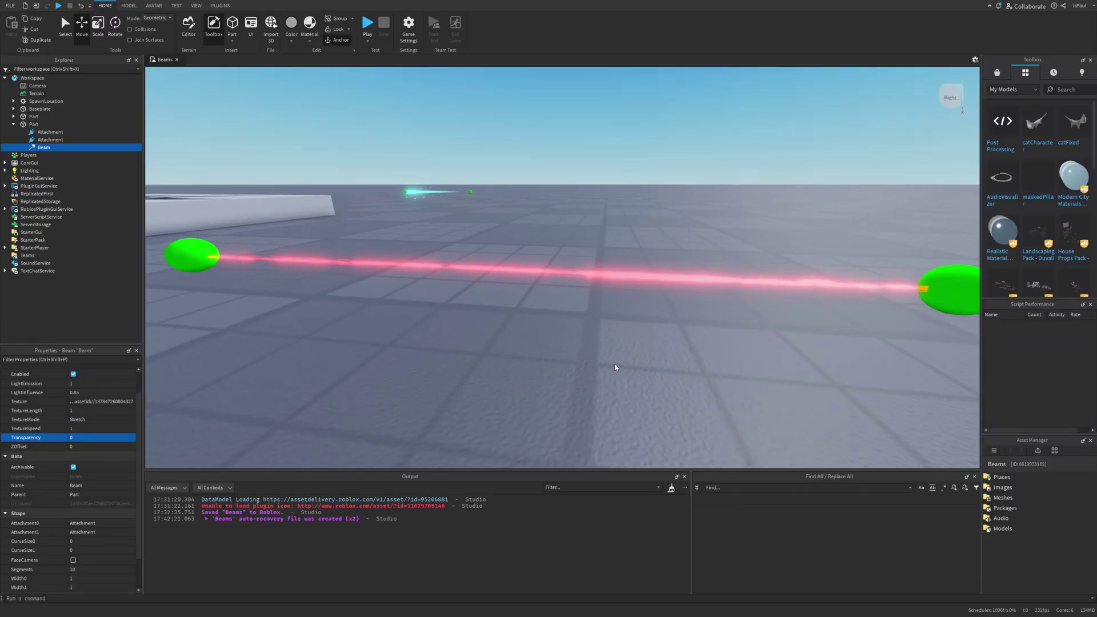
- Widen the red beam by setting both Width0 and Width1 to 3
{"action": "scroll", "coordinate": [617, 367], "scroll_direction": "down", "scroll_amount": 2}
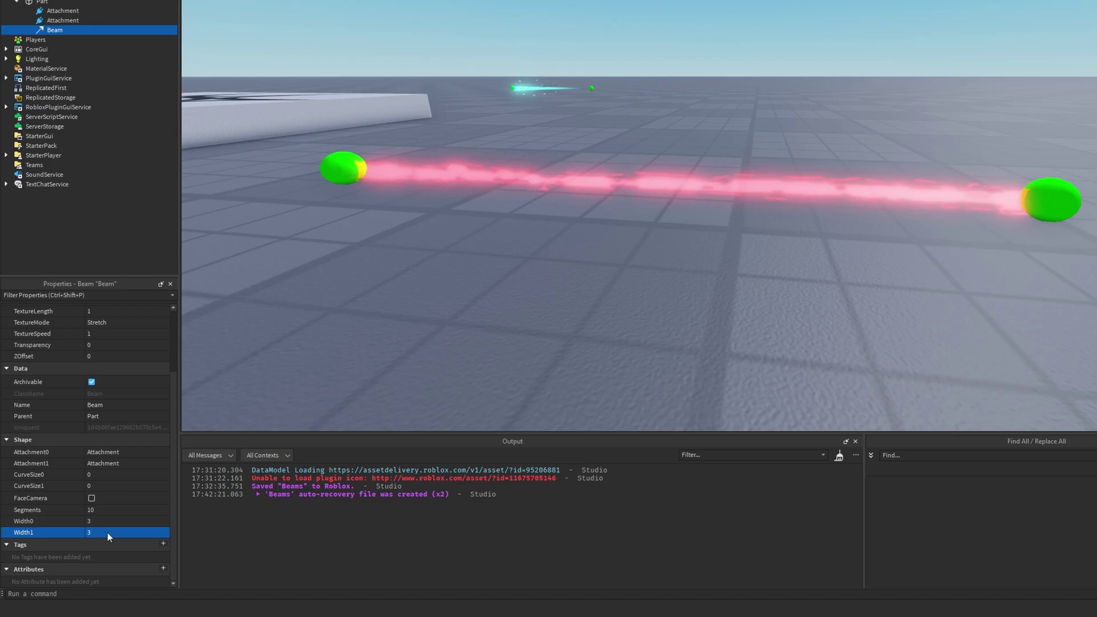
{"action": "left_click", "coordinate": [653, 359]}
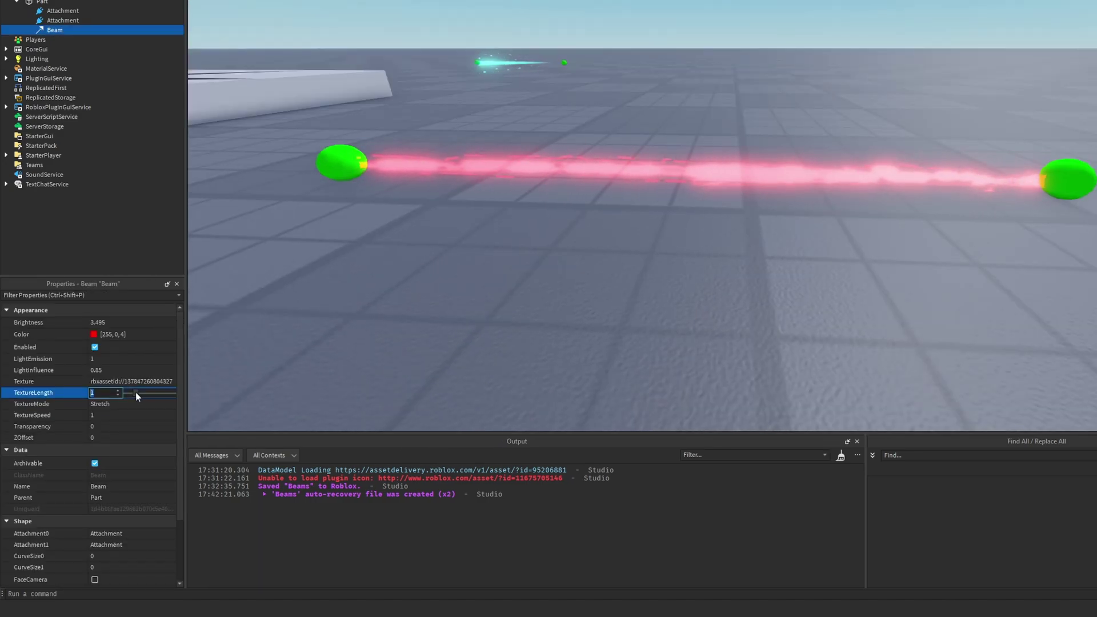
- Set the red beam's TextureLength to 0.5, TextureSpeed to 3, Brightness to 2.135 and LightInfluence to 0
{"action": "mouse_move", "coordinate": [137, 393]}
{"action": "left_mouse_down"}
{"action": "mouse_move", "coordinate": [147, 394]}
{"action": "mouse_move", "coordinate": [138, 395]}
{"action": "left_mouse_up"}
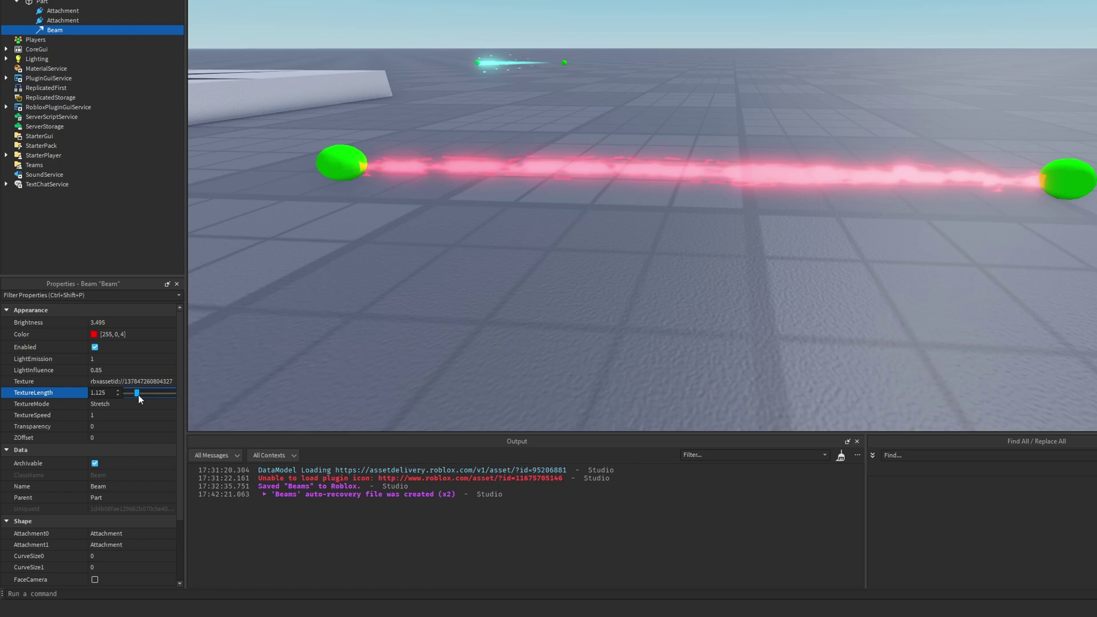
{"action": "left_click", "coordinate": [139, 415]}
{"action": "type", "text": "3"}
{"action": "key", "text": "Return"}
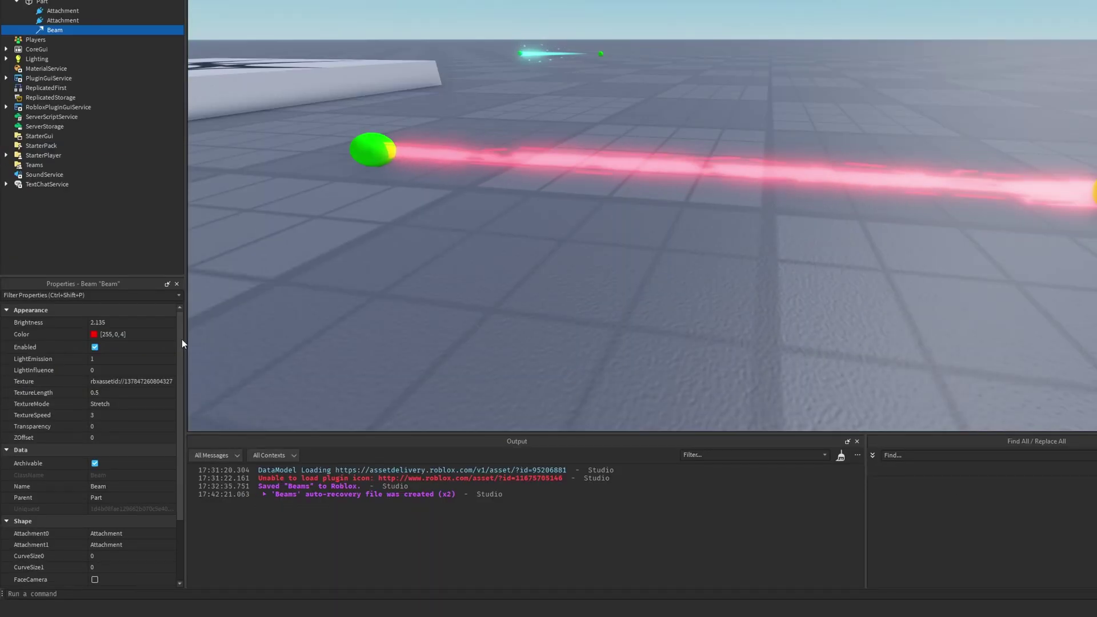
- Try a turquoise colour on the laser beam, and settle on orange (255, 158, 1)
{"action": "left_click_drag", "start_coordinate": [181, 338], "coordinate": [178, 388]}
{"action": "scroll", "coordinate": [178, 399], "scroll_direction": "up", "scroll_amount": 2}
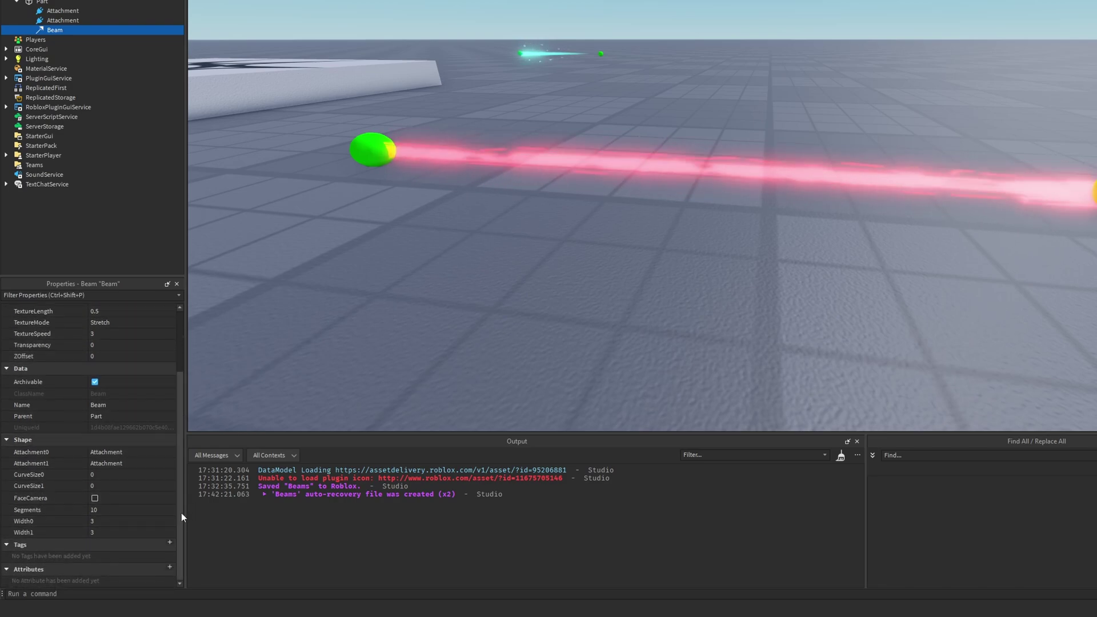
{"action": "left_click_drag", "start_coordinate": [279, 374], "coordinate": [292, 333]}
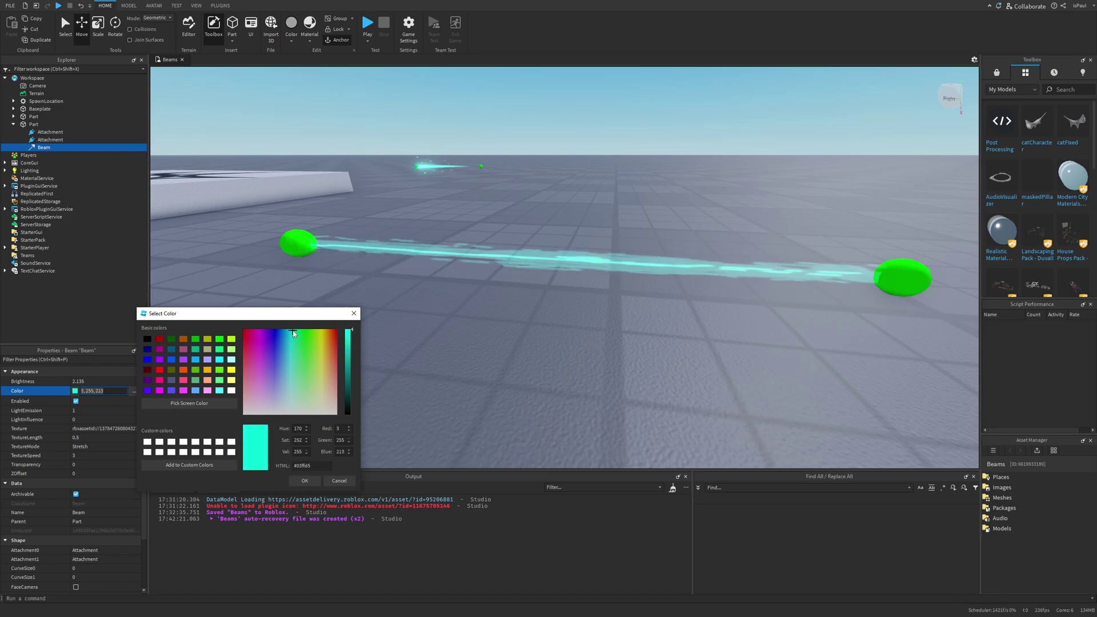
{"action": "left_click", "coordinate": [328, 331]}
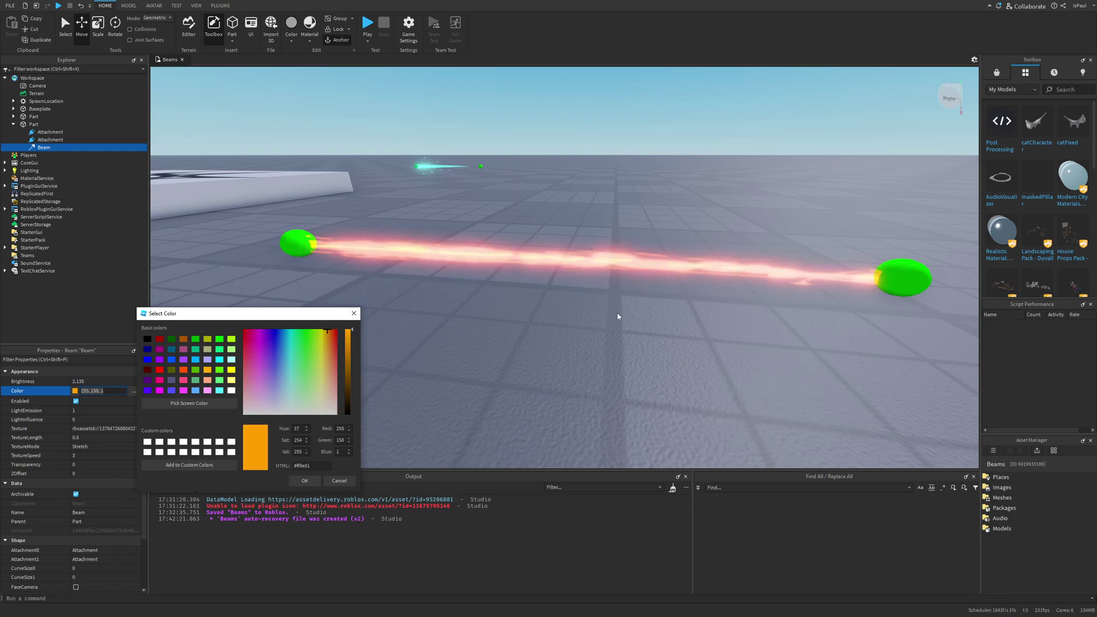
{"action": "left_click", "coordinate": [305, 481]}
- Move the laser beam's far attachment around to stretch and redirect the beam, ending at about position 7.8, -0.1, 6.3
{"action": "mouse_move", "coordinate": [753, 246]}
{"action": "left_mouse_down"}
{"action": "mouse_move", "coordinate": [722, 248]}
{"action": "mouse_move", "coordinate": [741, 244]}
{"action": "left_mouse_up"}
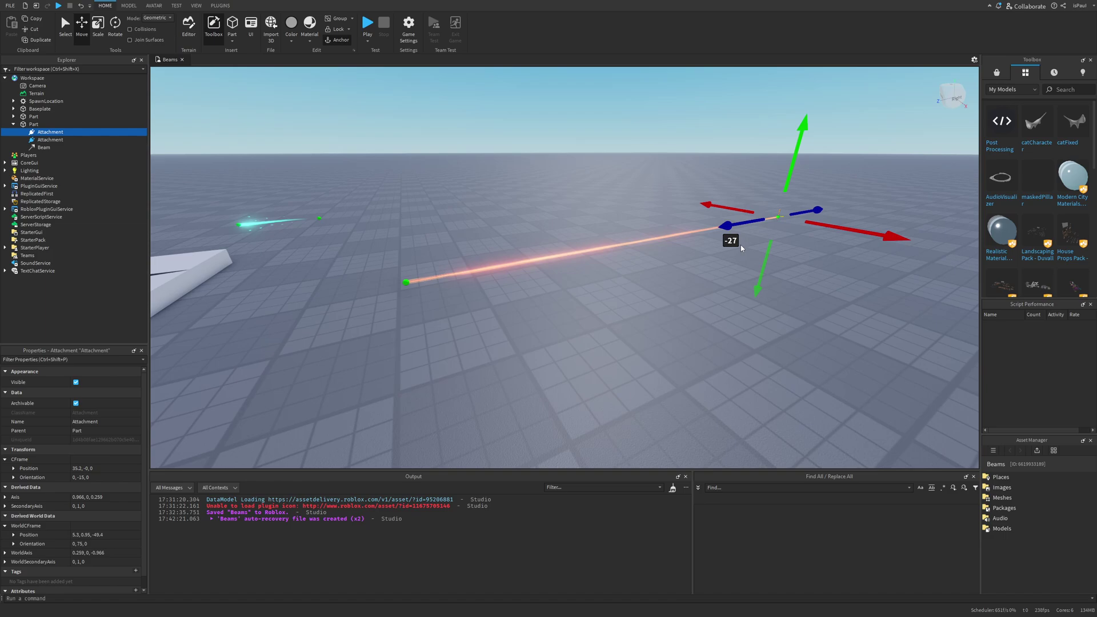
{"action": "left_click", "coordinate": [766, 302]}
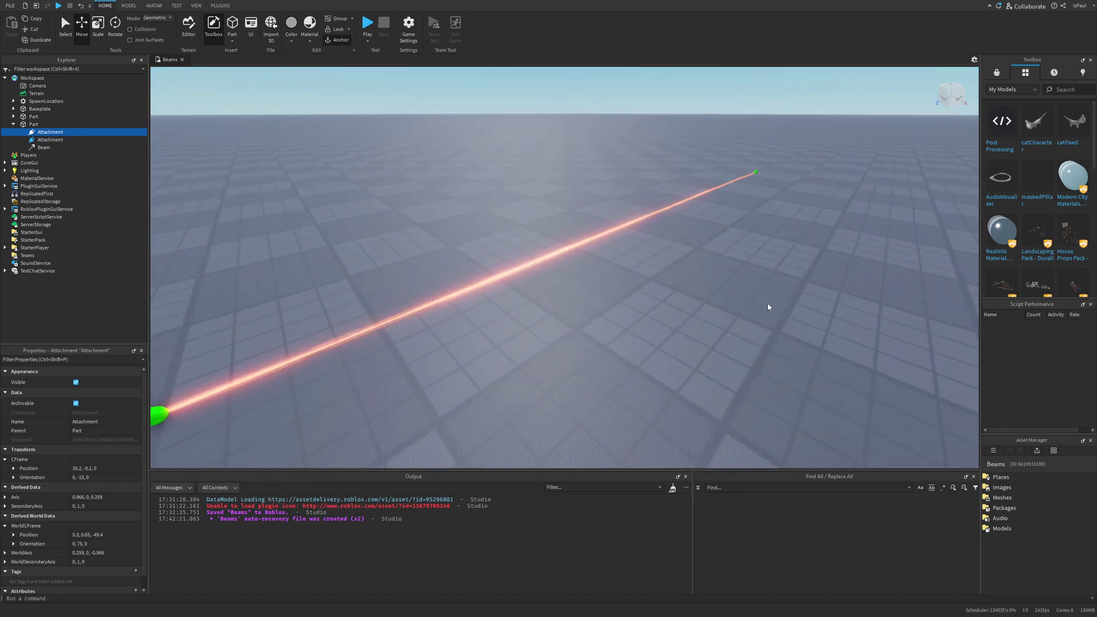
{"action": "scroll", "coordinate": [768, 300], "scroll_direction": "down", "scroll_amount": 3}
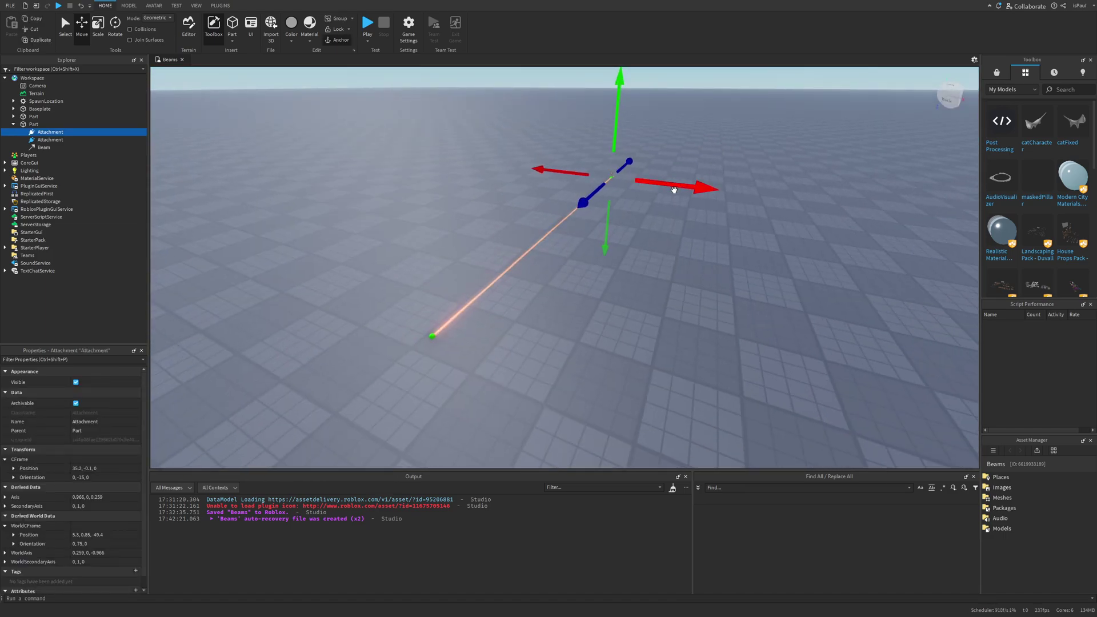
{"action": "left_click_drag", "start_coordinate": [674, 189], "coordinate": [730, 216]}
{"action": "left_click_drag", "start_coordinate": [609, 176], "coordinate": [619, 187]}
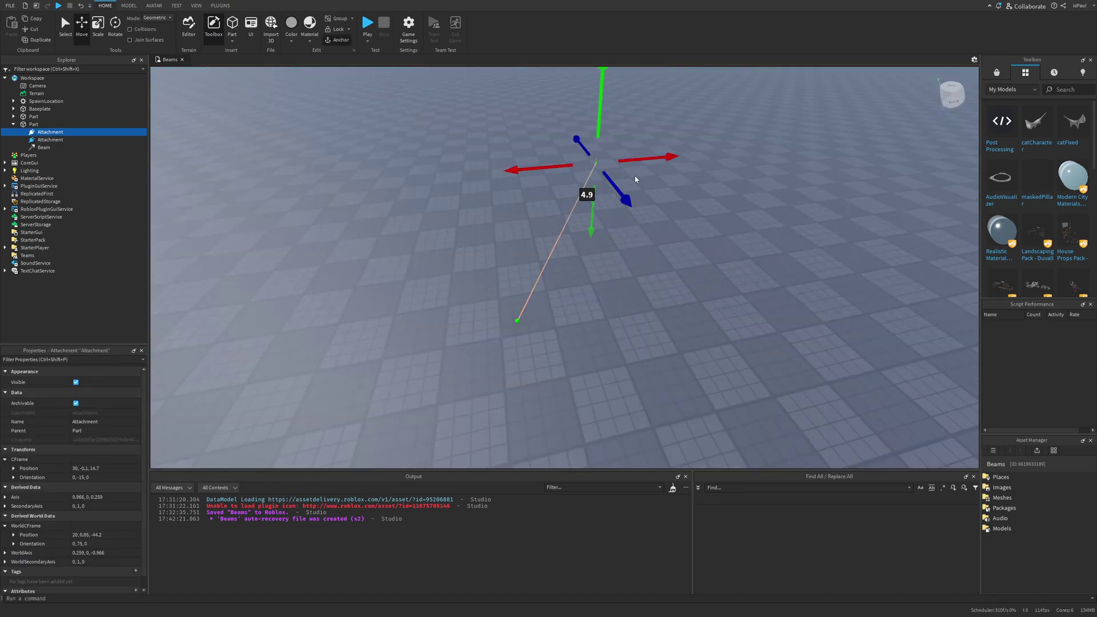
{"action": "left_click_drag", "start_coordinate": [532, 169], "coordinate": [395, 179]}
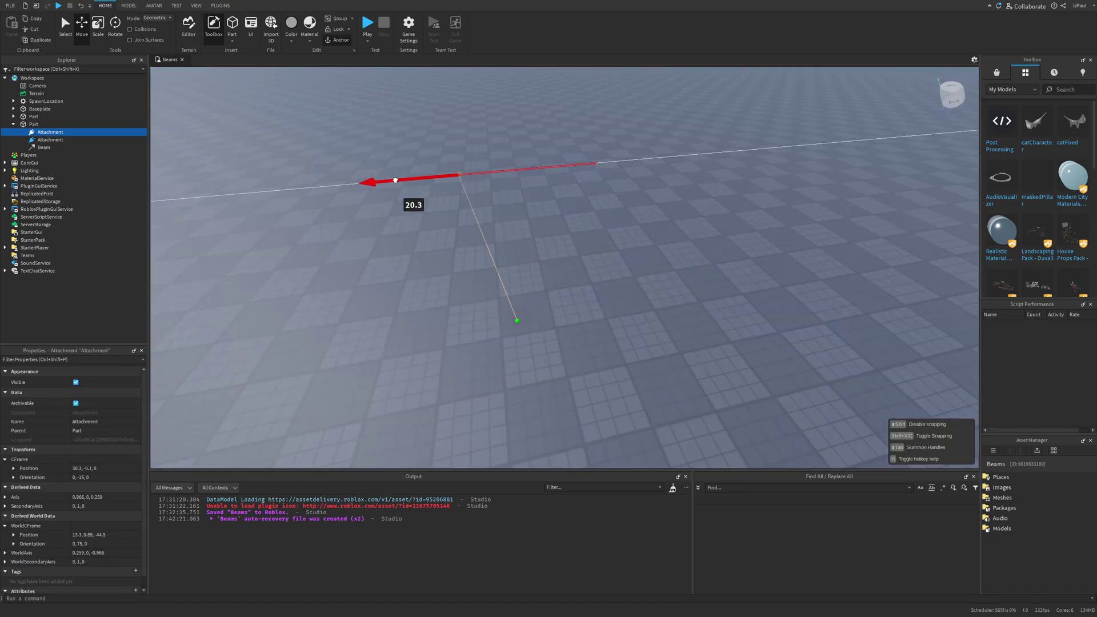
{"action": "left_click_drag", "start_coordinate": [529, 227], "coordinate": [530, 227]}
{"action": "left_click", "coordinate": [700, 305]}
{"action": "right_click_drag", "start_coordinate": [700, 305], "coordinate": [721, 309]}
{"action": "right_click_drag", "start_coordinate": [678, 264], "coordinate": [524, 257]}
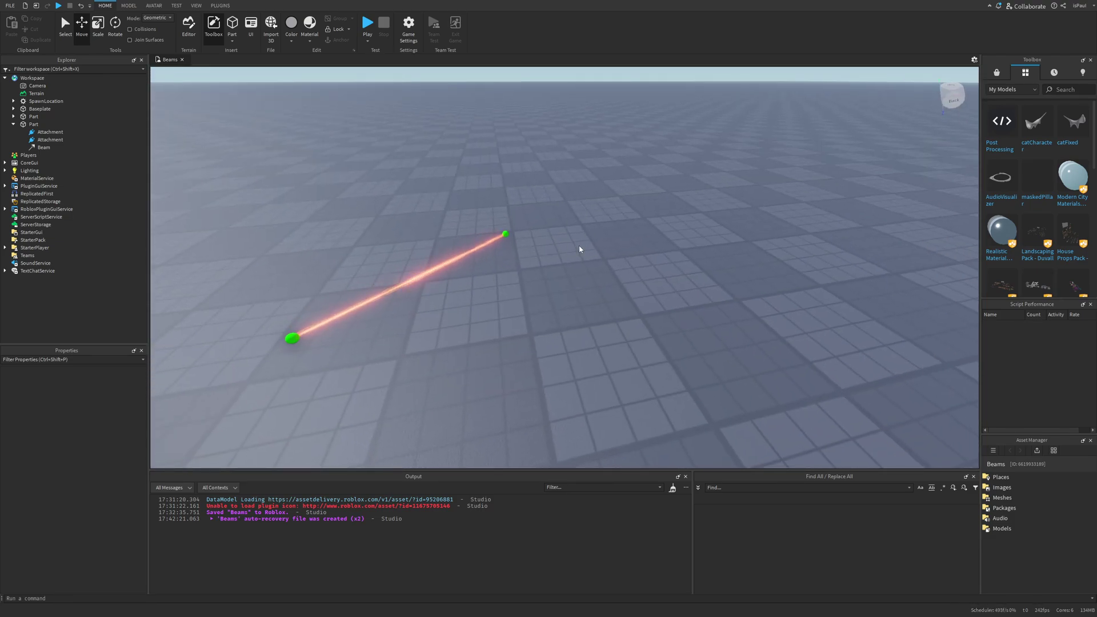
- Duplicate the moved attachment and shift the copy sideways to about position 7.8, -0.1, 17
{"action": "left_click", "coordinate": [505, 234]}
{"action": "key", "text": "ctrl+d"}
{"action": "left_click_drag", "start_coordinate": [555, 231], "coordinate": [637, 214]}
{"action": "key", "text": "d"}
- Rename the three attachments 1, 2 and 3 in order, from the beam's start to the new copy
{"action": "left_click", "coordinate": [485, 233]}
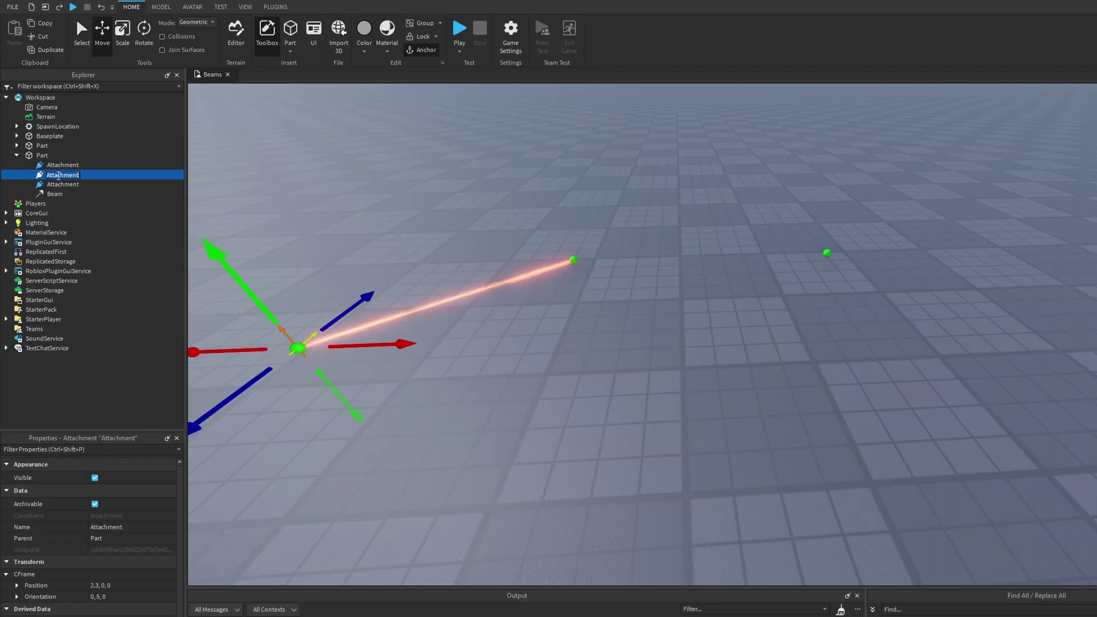
{"action": "type", "text": "1"}
{"action": "key", "text": "Return"}
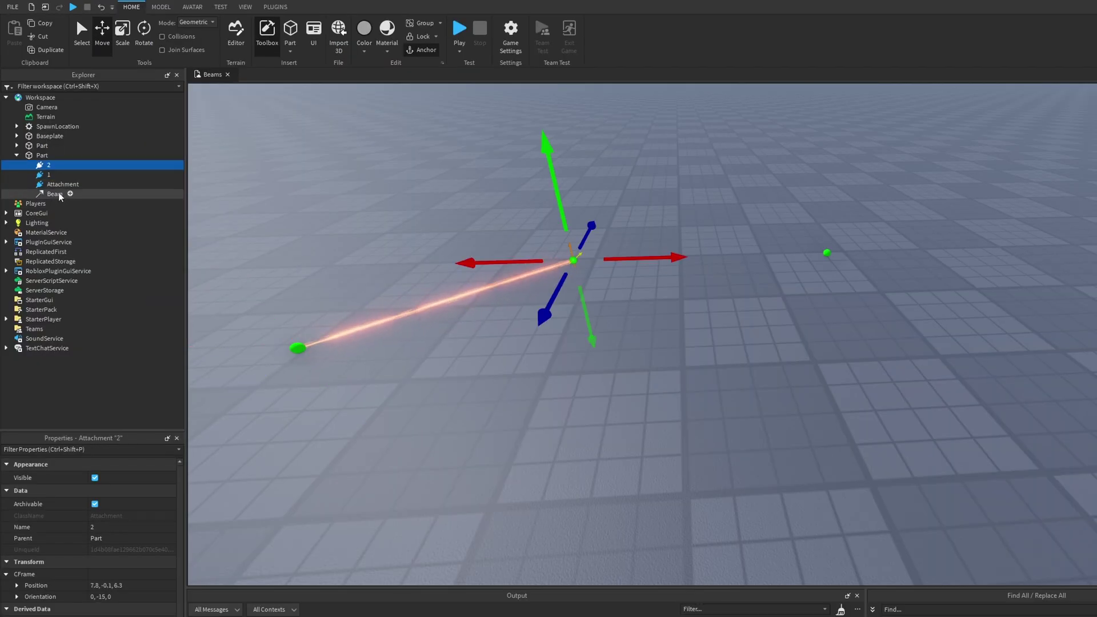
{"action": "left_click", "coordinate": [58, 186]}
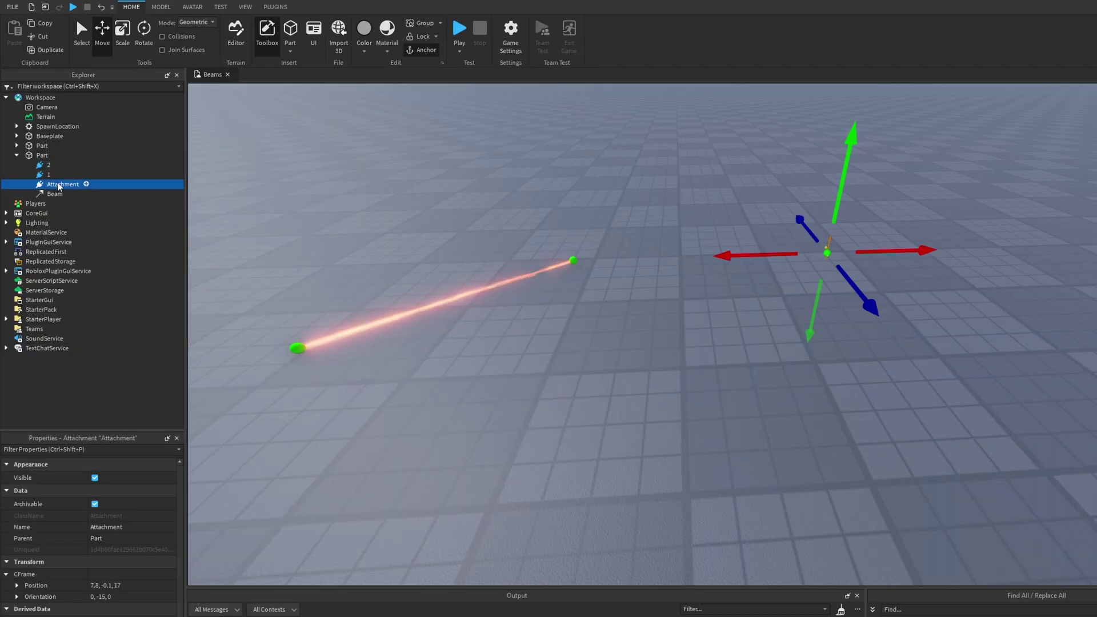
{"action": "left_click", "coordinate": [58, 185]}
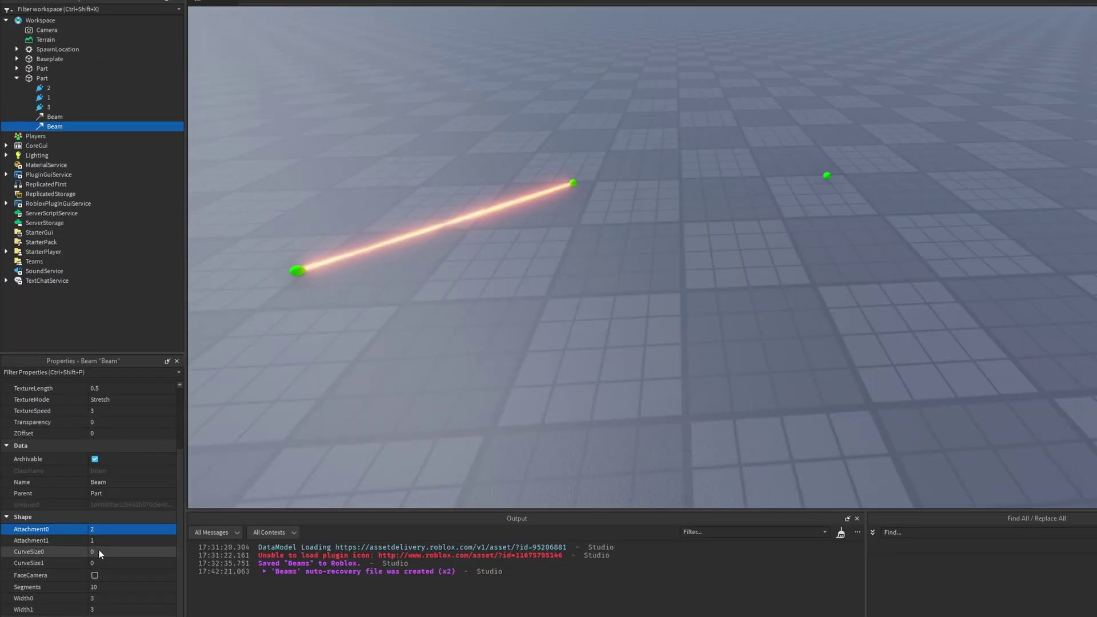
- Duplicate the beam, linking the copy from attachment 2 to 3 and the original from attachment 1 to 2
{"action": "left_click", "coordinate": [94, 541]}
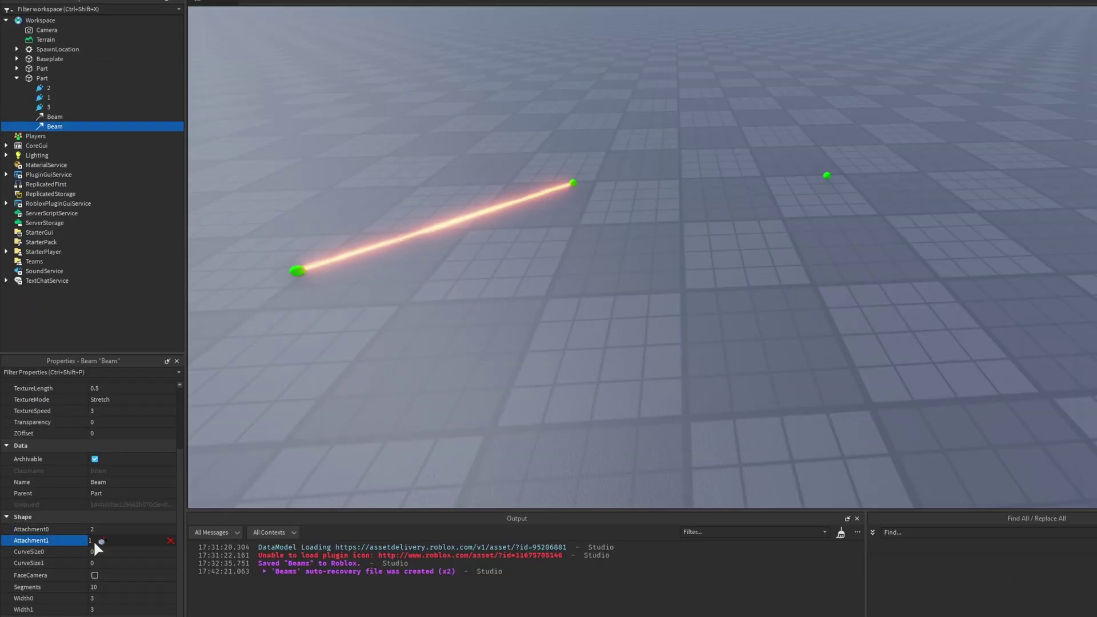
{"action": "left_click", "coordinate": [48, 107]}
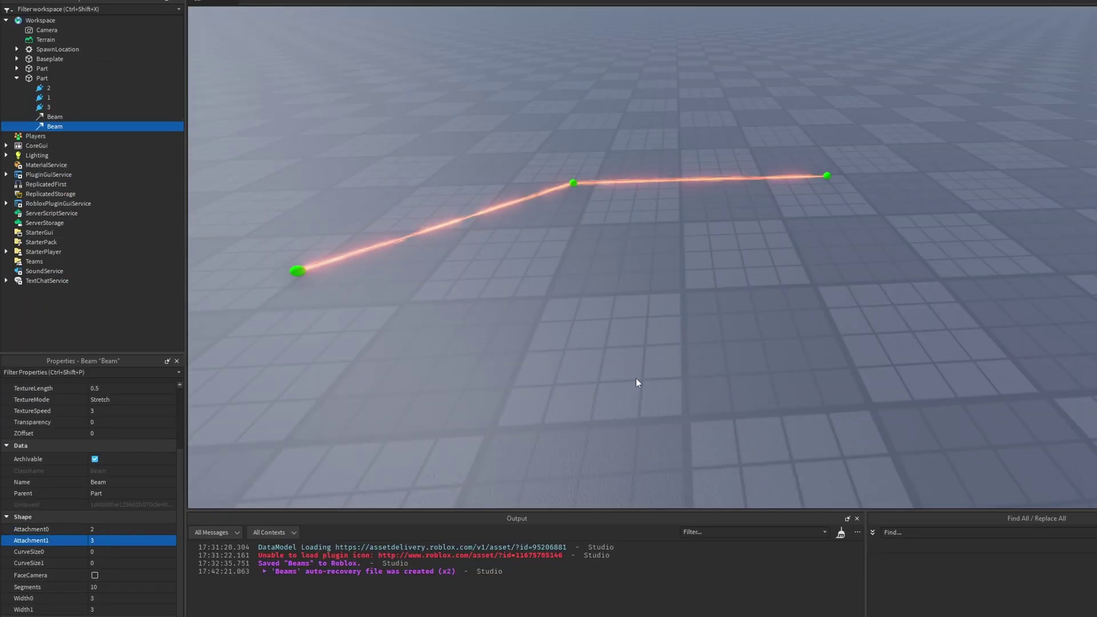
{"action": "right_click_drag", "start_coordinate": [867, 341], "coordinate": [868, 341]}
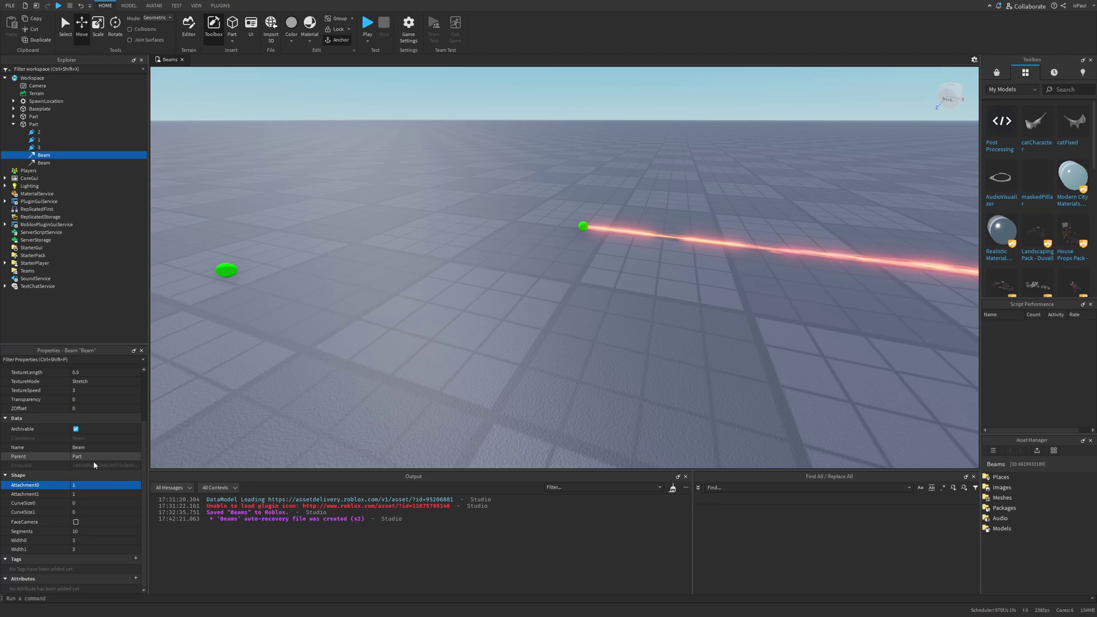
{"action": "left_click", "coordinate": [94, 494]}
{"action": "left_click", "coordinate": [39, 132]}
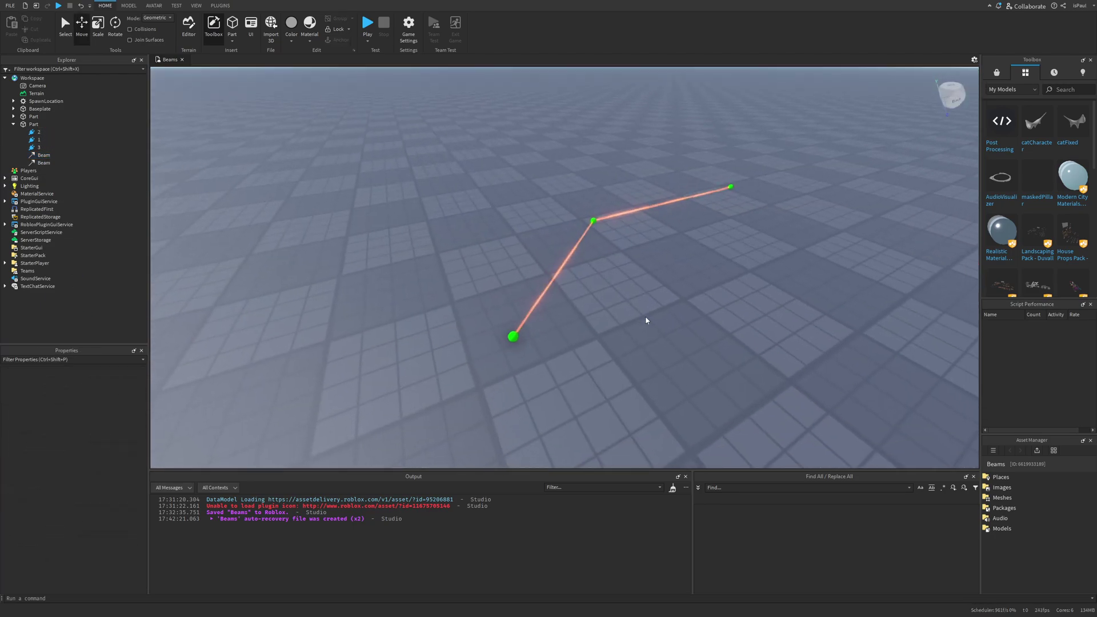
{"action": "right_click_drag", "start_coordinate": [645, 316], "coordinate": [646, 316]}
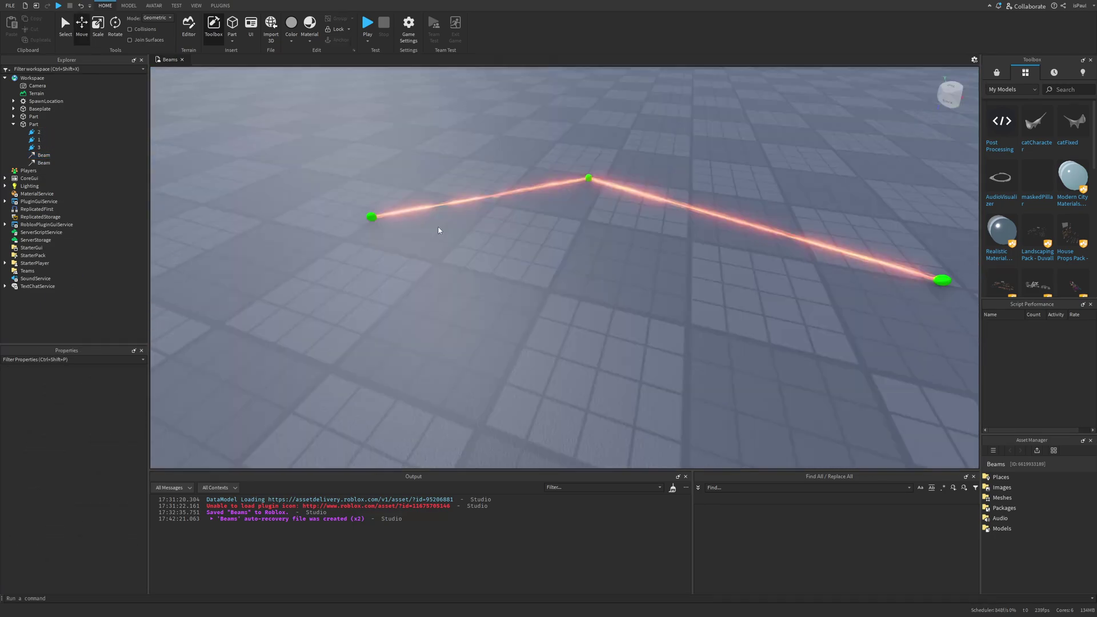
- Bend both orange beams into a winding curve by adjusting their CurveSize0 and CurveSize1 values
{"action": "left_click", "coordinate": [311, 251]}
{"action": "right_click_drag", "start_coordinate": [534, 260], "coordinate": [522, 252]}
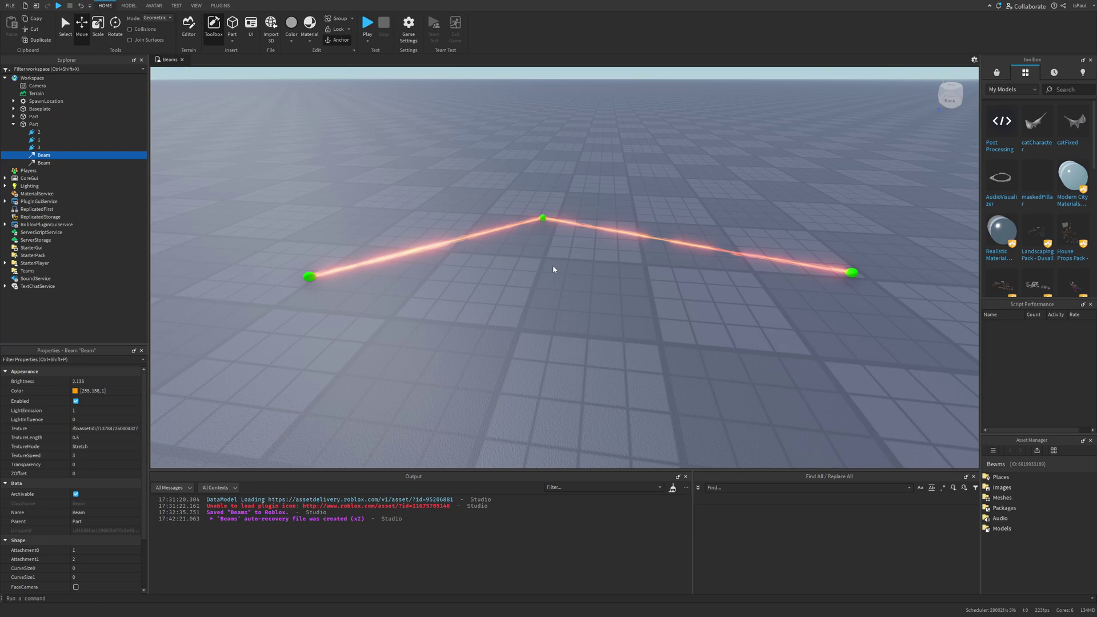
{"action": "scroll", "coordinate": [86, 522], "scroll_direction": "down", "scroll_amount": 3}
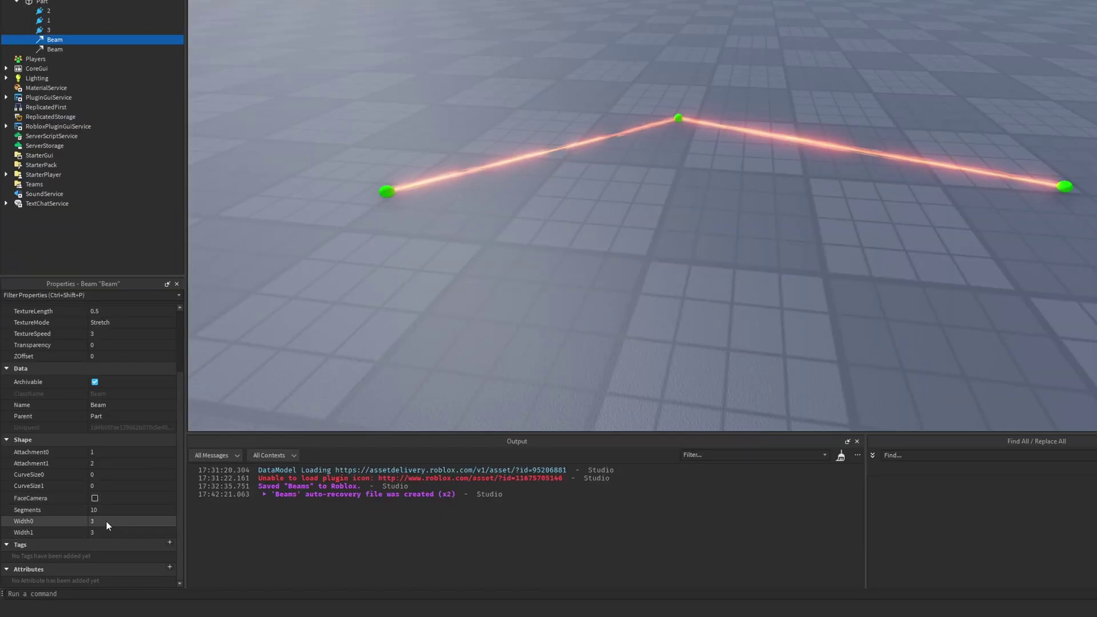
{"action": "scroll", "coordinate": [106, 514], "scroll_direction": "up", "scroll_amount": 1}
{"action": "left_click", "coordinate": [103, 508]}
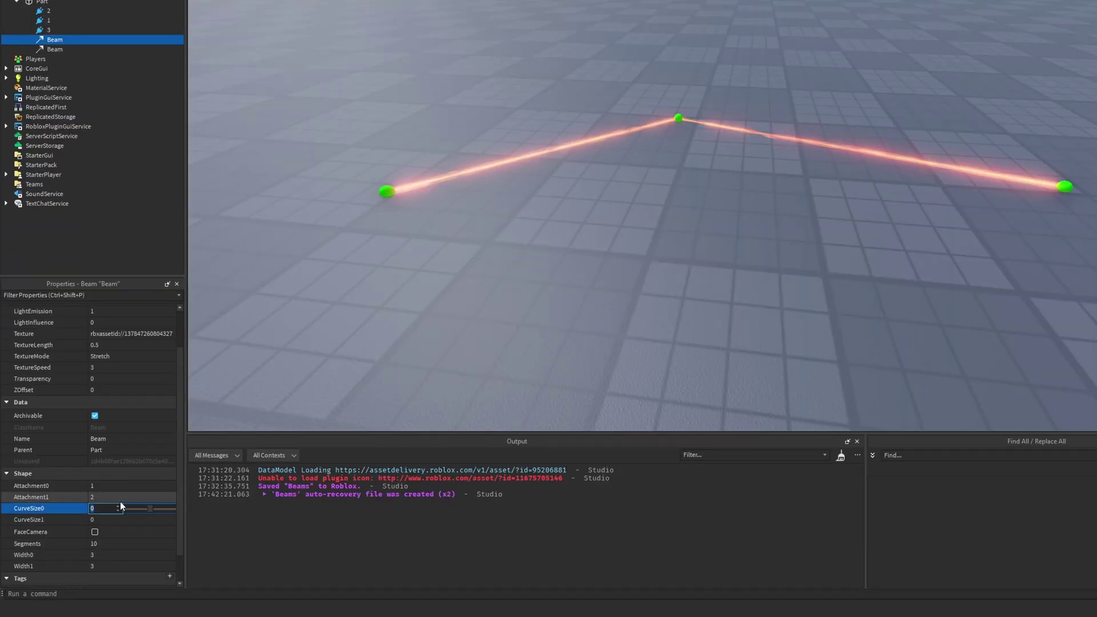
{"action": "left_click_drag", "start_coordinate": [150, 508], "coordinate": [166, 508]}
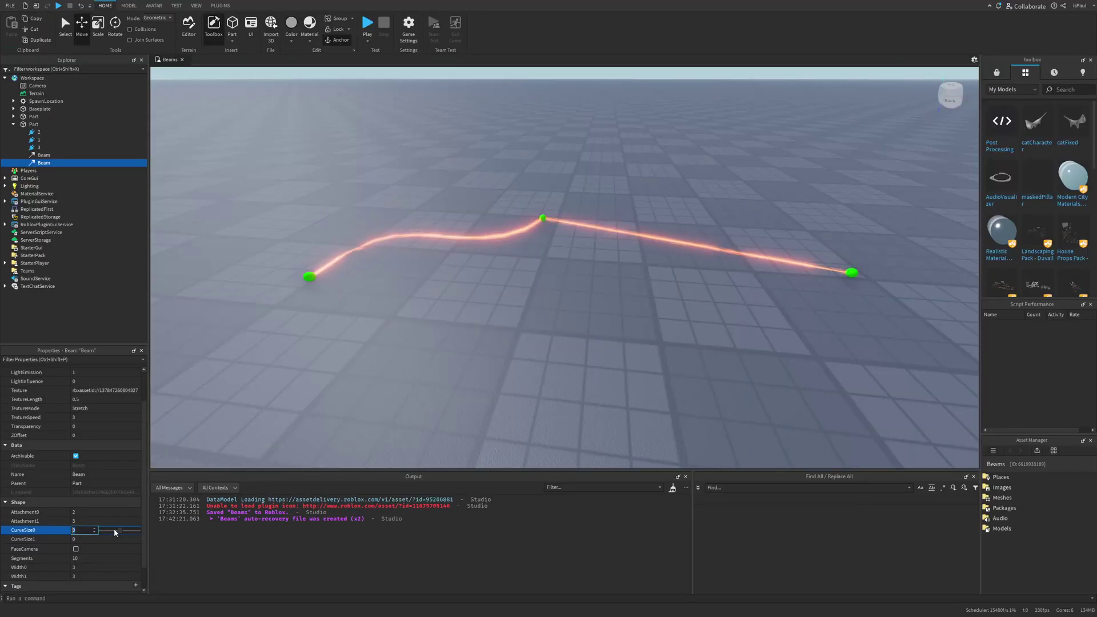
{"action": "left_click_drag", "start_coordinate": [115, 529], "coordinate": [131, 533]}
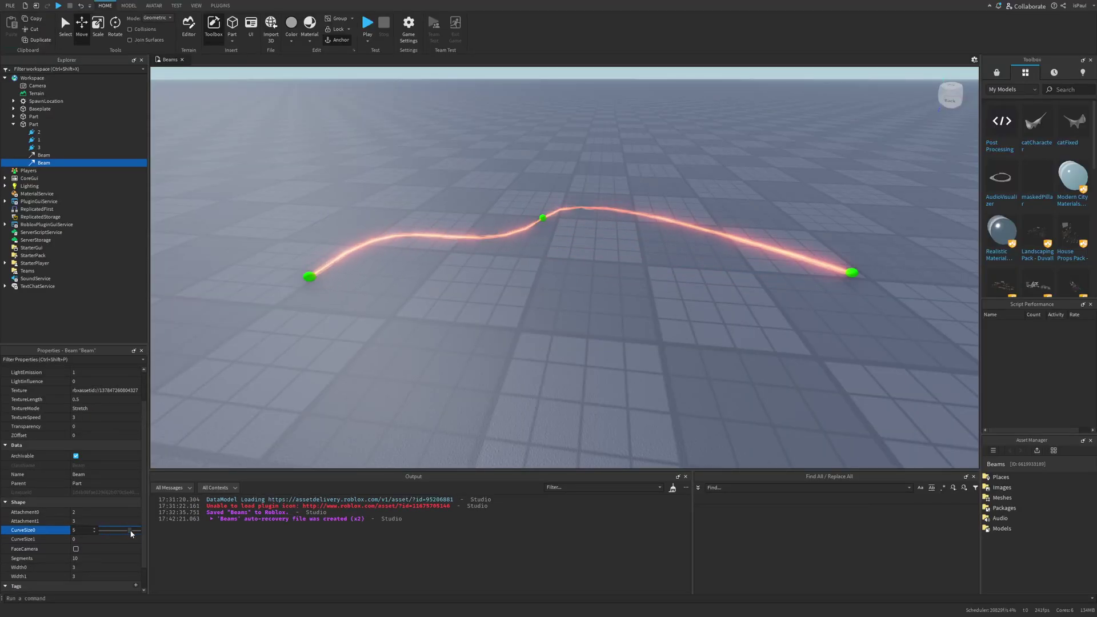
{"action": "left_click", "coordinate": [122, 540]}
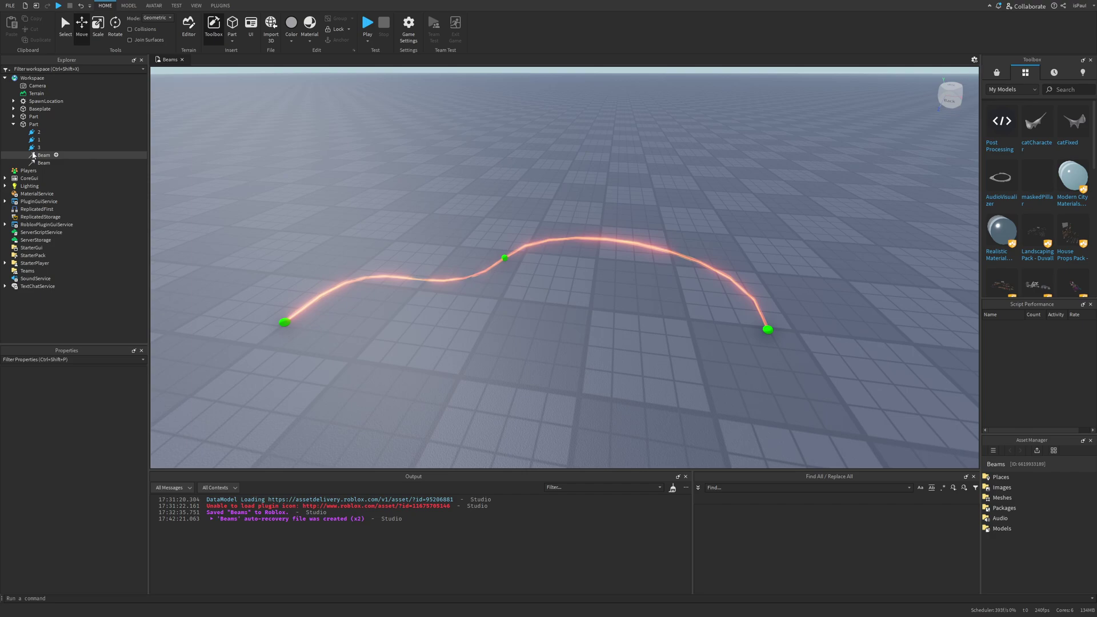
- Hide attachments 1, 2 and 3 by turning off their Visible property
{"action": "left_click", "coordinate": [39, 147]}
{"action": "left_click", "coordinate": [39, 132], "text": "shift"}
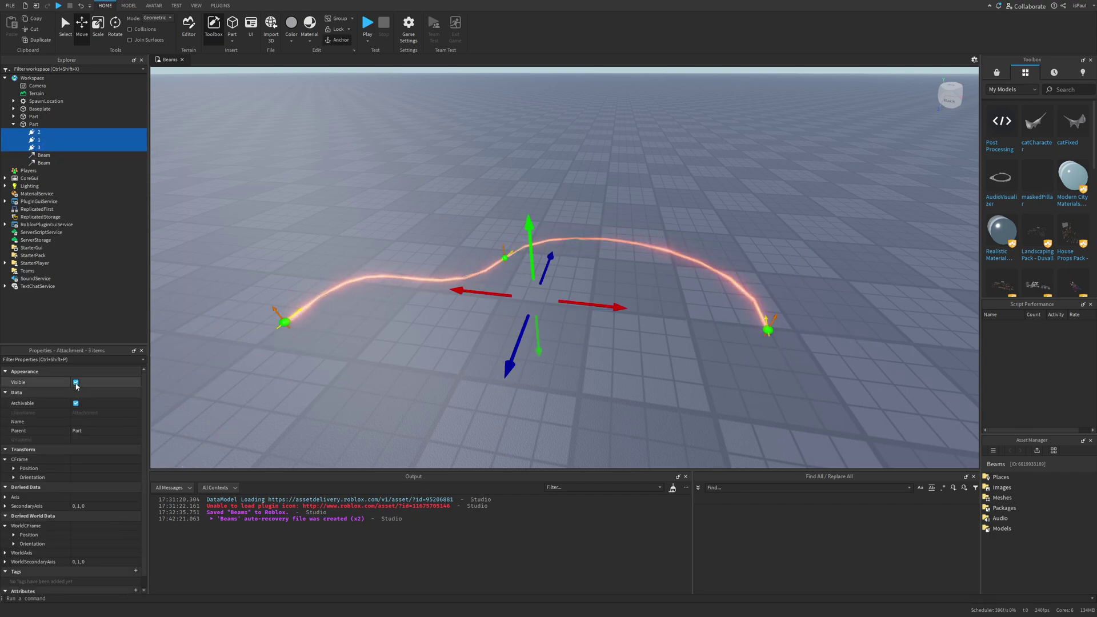
{"action": "left_click", "coordinate": [521, 372]}
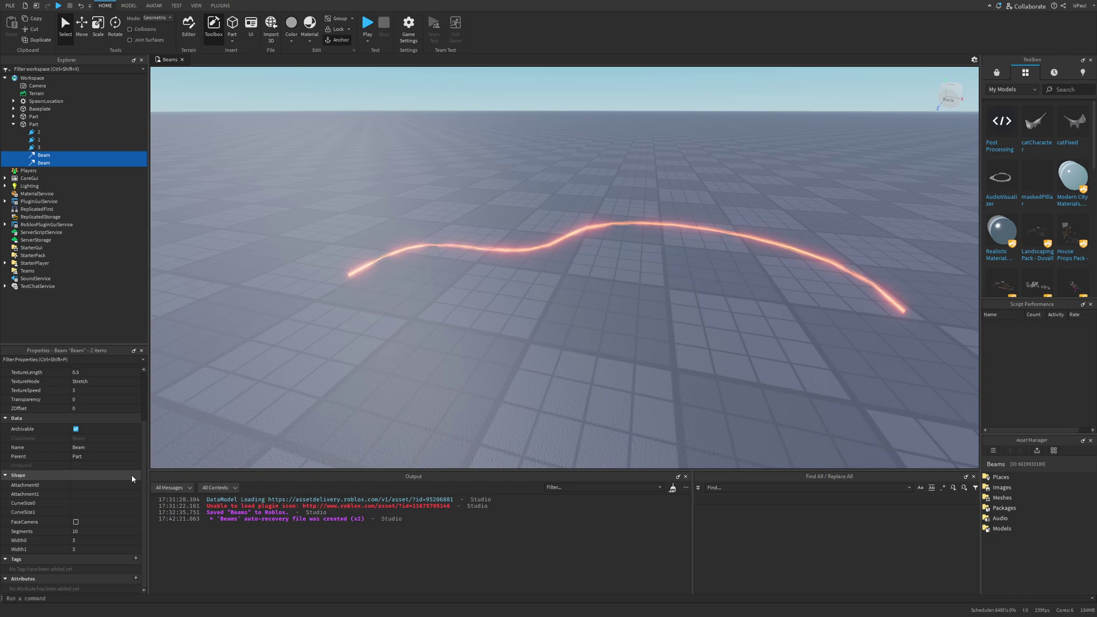
- Raise the Segments value of both orange beams together to smooth their curve
{"action": "left_click", "coordinate": [91, 531]}
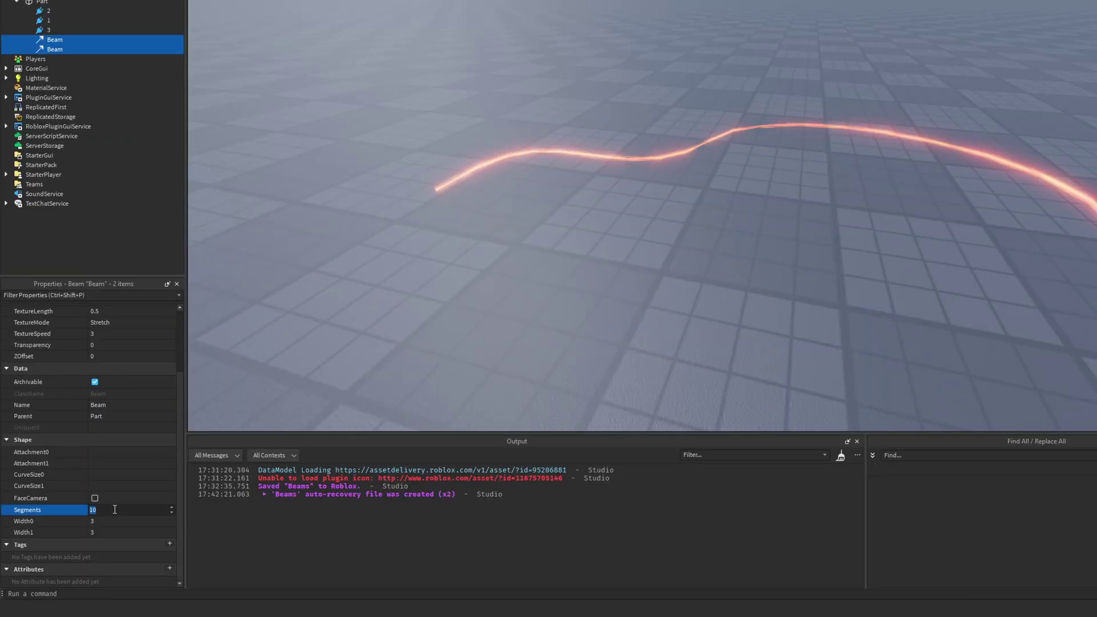
{"action": "left_click", "coordinate": [867, 318]}
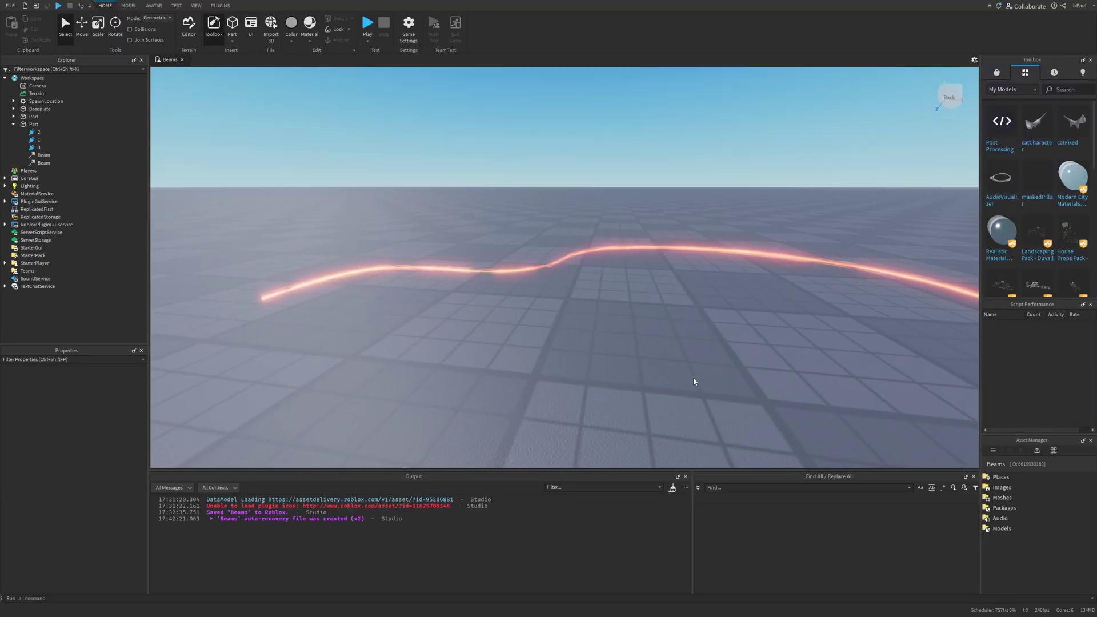
{"action": "right_click_drag", "start_coordinate": [693, 378], "coordinate": [693, 378]}
{"action": "right_click_drag", "start_coordinate": [710, 291], "coordinate": [639, 297]}
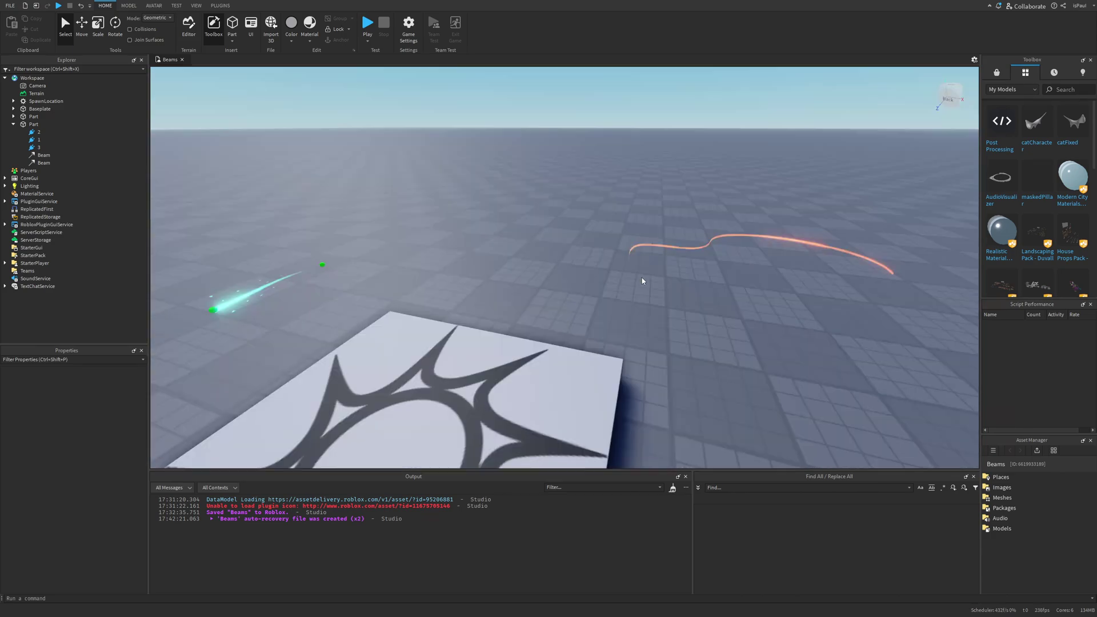
- Add the green ring-shaped BeamPart to the Workspace and show its two attachments
{"action": "key", "text": "d"}
{"action": "left_click_drag", "start_coordinate": [620, 266], "coordinate": [539, 274]}
{"action": "key", "text": "a"}
{"action": "left_click", "coordinate": [670, 285]}
{"action": "key", "text": "d"}
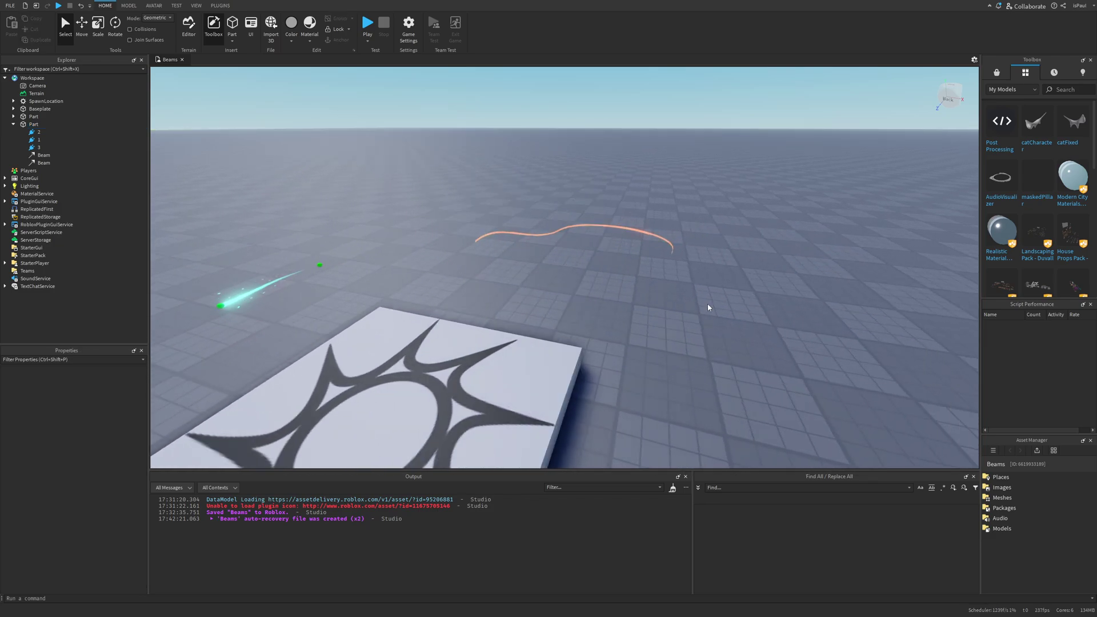
{"action": "right_click_drag", "start_coordinate": [707, 305], "coordinate": [743, 300]}
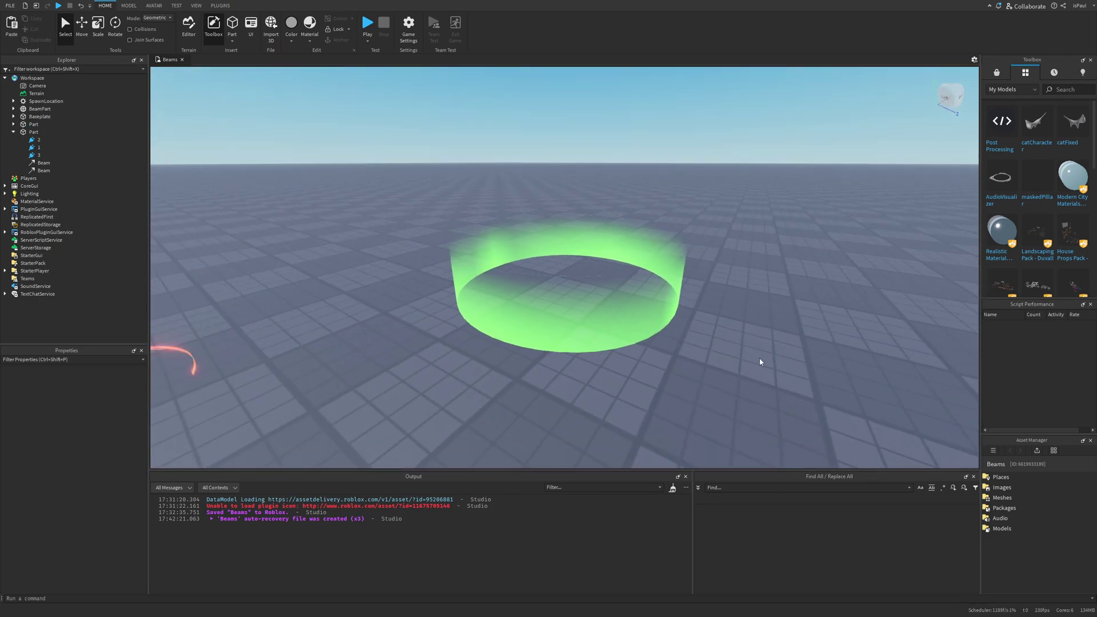
{"action": "left_click", "coordinate": [633, 324]}
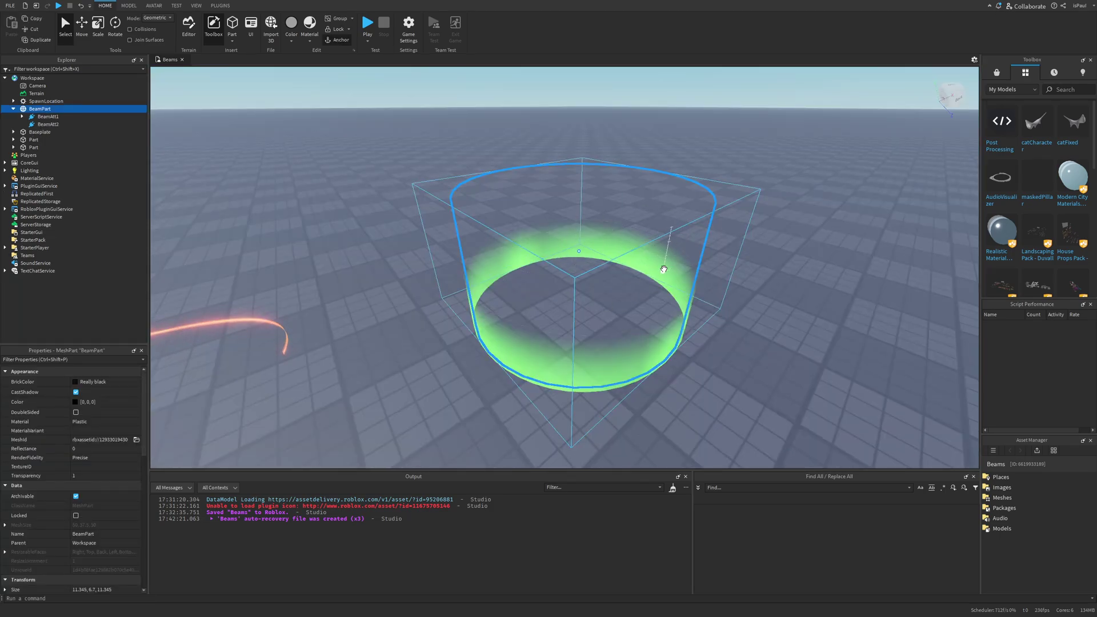
{"action": "right_click_drag", "start_coordinate": [671, 288], "coordinate": [670, 288]}
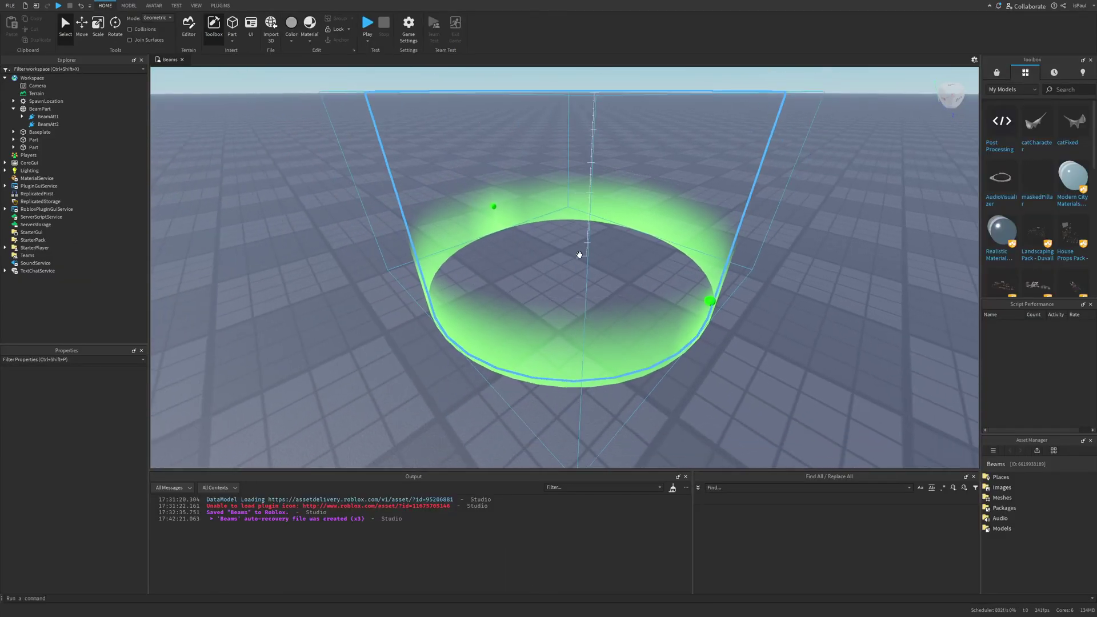
- Examine the appearance properties of the green ring's first beam, including its texture and TextureMode, and view the ring from several angles
{"action": "right_click_drag", "start_coordinate": [658, 282], "coordinate": [657, 272]}
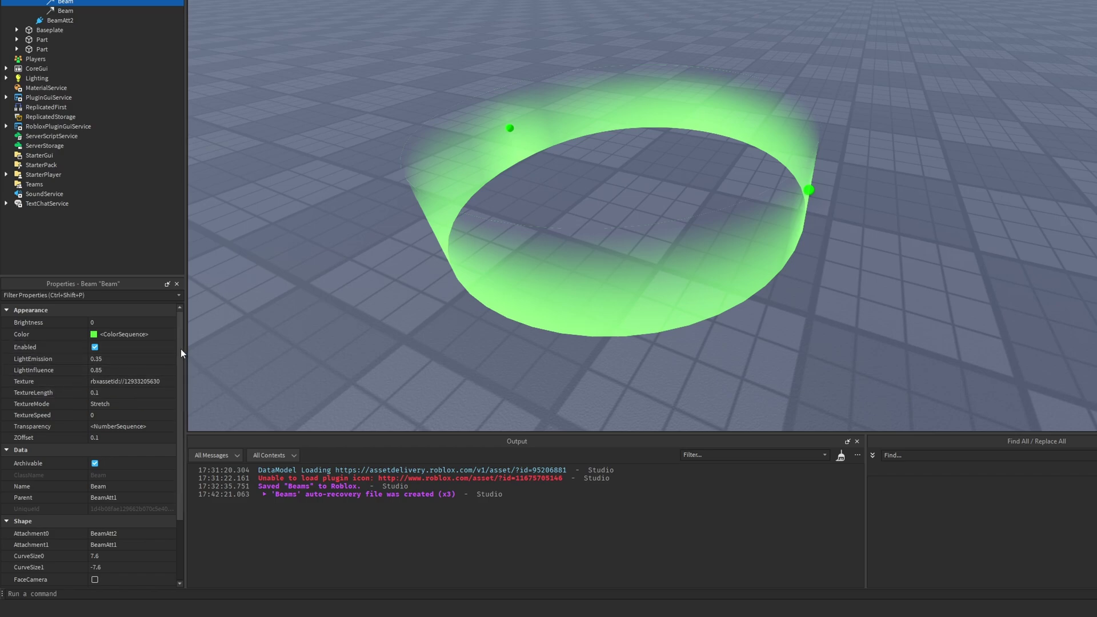
{"action": "left_click_drag", "start_coordinate": [180, 348], "coordinate": [181, 363]}
{"action": "left_click", "coordinate": [126, 360]}
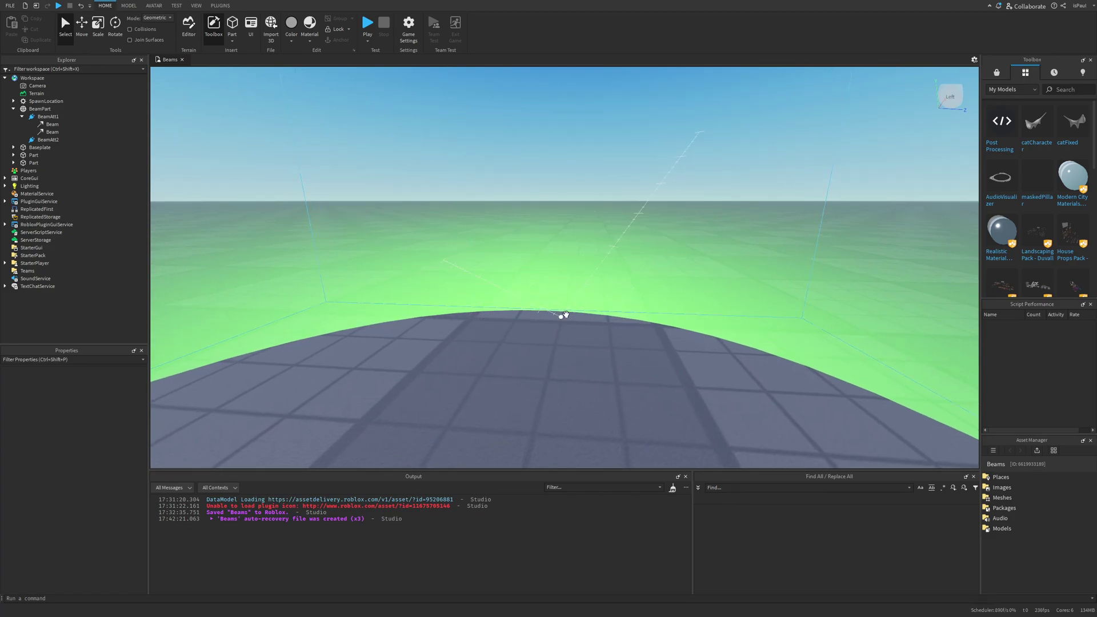
{"action": "middle_click_drag", "start_coordinate": [616, 329], "coordinate": [583, 143]}
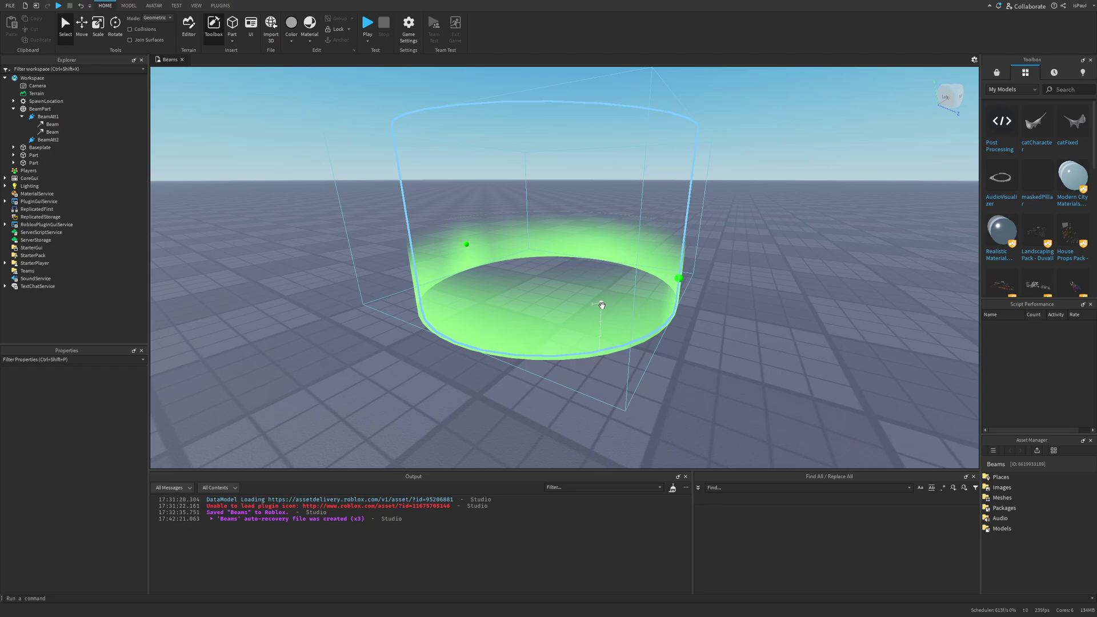
{"action": "left_click", "coordinate": [52, 124]}
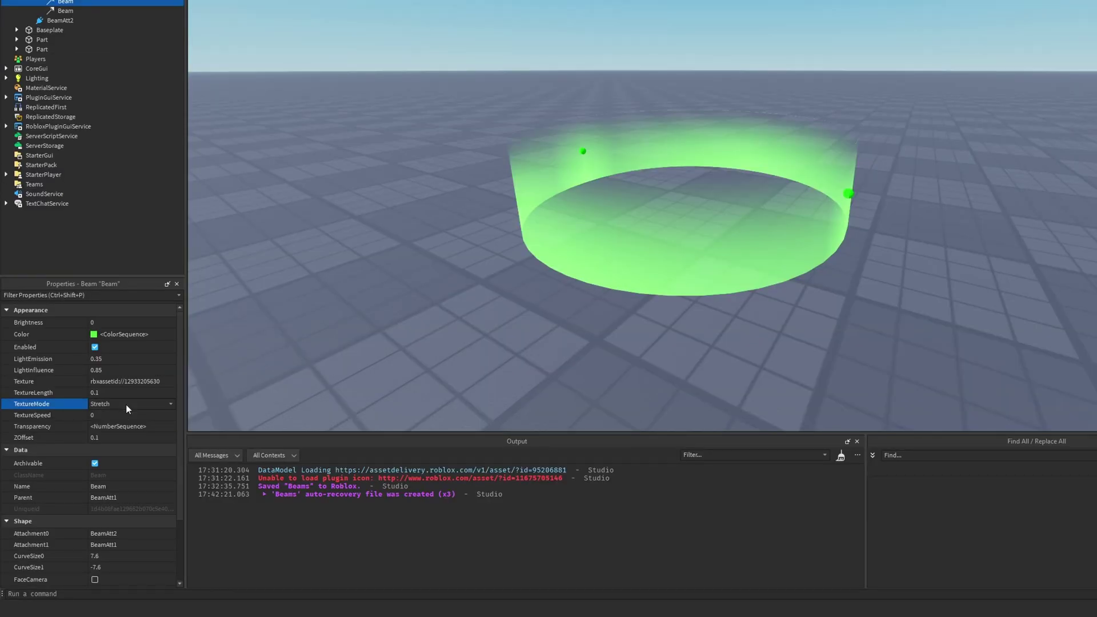
{"action": "left_click", "coordinate": [116, 405]}
{"action": "left_click", "coordinate": [112, 414]}
{"action": "left_click", "coordinate": [920, 280]}
{"action": "scroll", "coordinate": [903, 276], "scroll_direction": "up", "scroll_amount": 2}
{"action": "right_click_drag", "start_coordinate": [921, 280], "coordinate": [904, 274]}
{"action": "key", "text": "w"}
{"action": "key", "text": "s"}
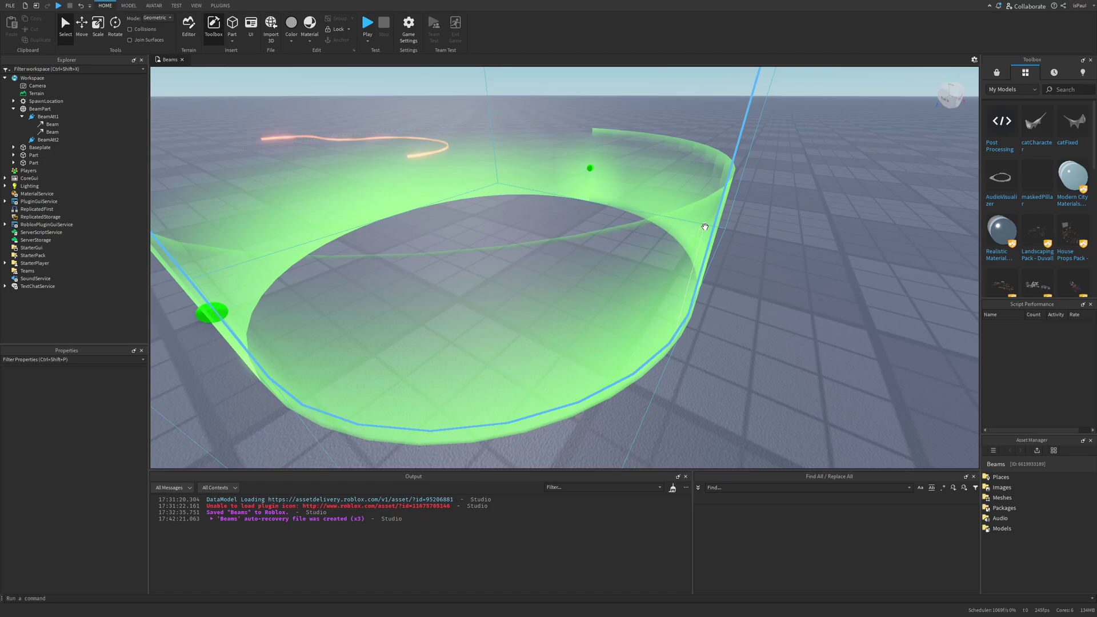
{"action": "right_click_drag", "start_coordinate": [705, 227], "coordinate": [704, 310]}
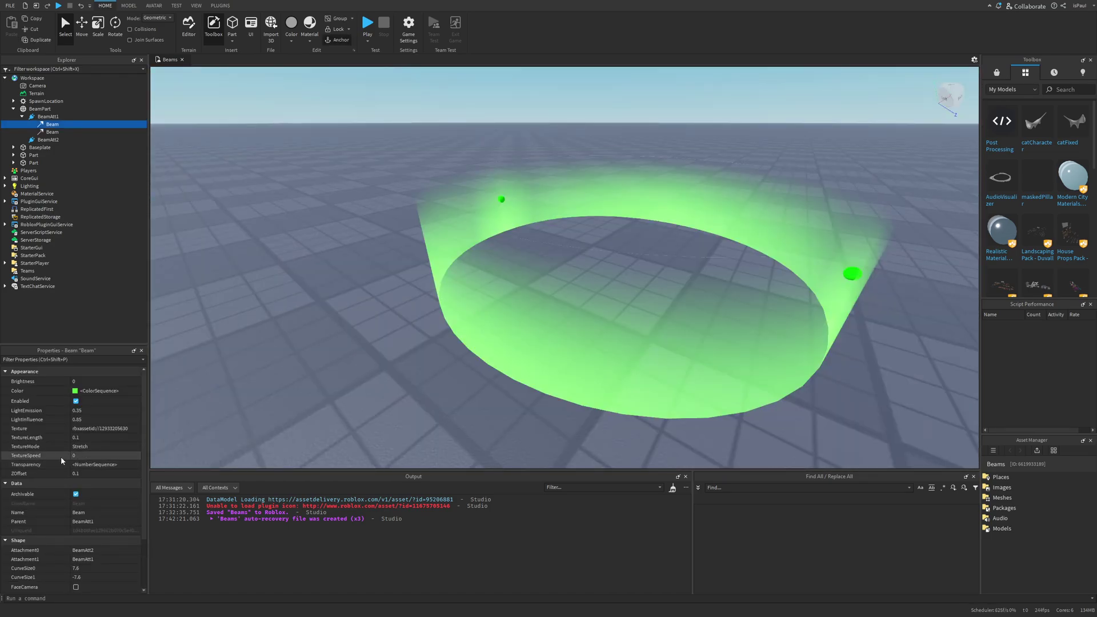
- Examine the green ring beam's Transparency and its shape properties, such as curve sizes, segments and widths
{"action": "left_click", "coordinate": [60, 456]}
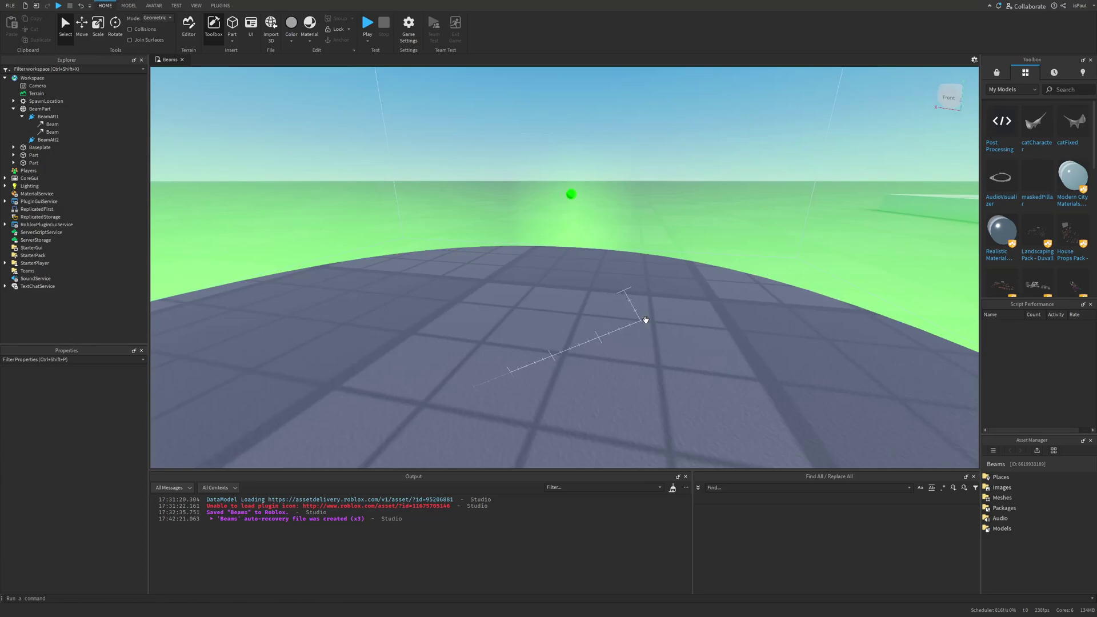
{"action": "right_click_drag", "start_coordinate": [645, 320], "coordinate": [628, 315]}
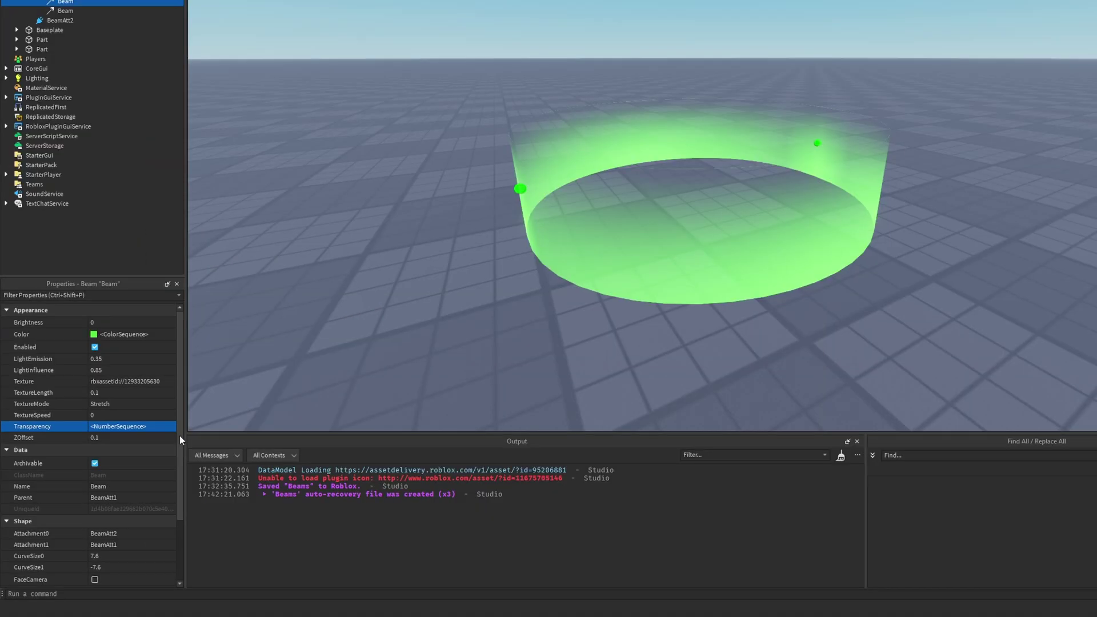
{"action": "scroll", "coordinate": [145, 491], "scroll_direction": "down", "scroll_amount": 3}
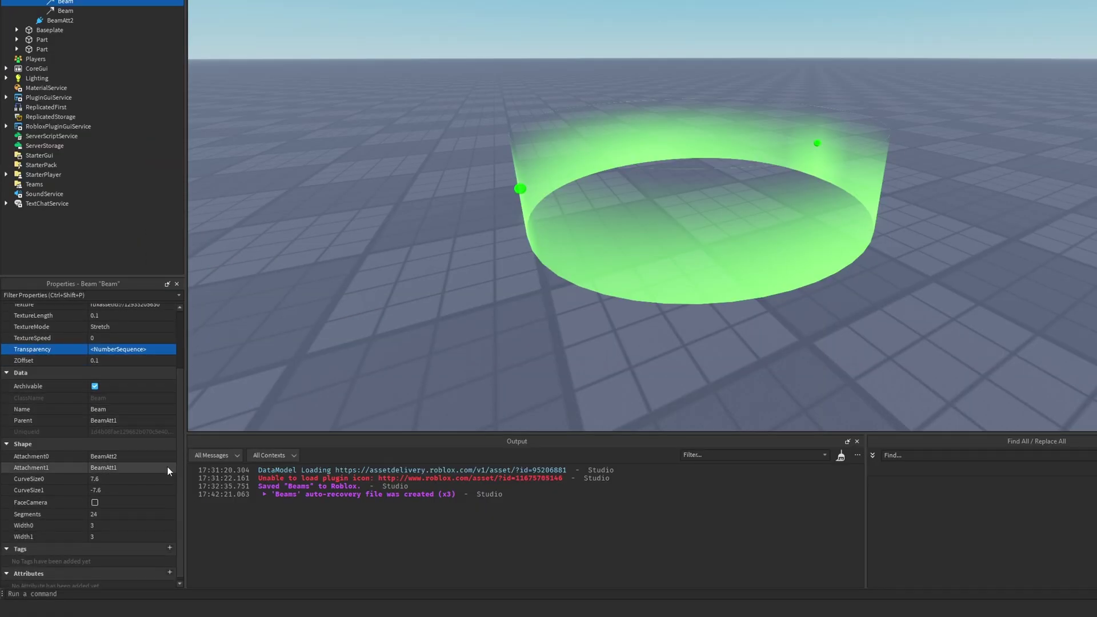
{"action": "scroll", "coordinate": [168, 467], "scroll_direction": "down", "scroll_amount": 1}
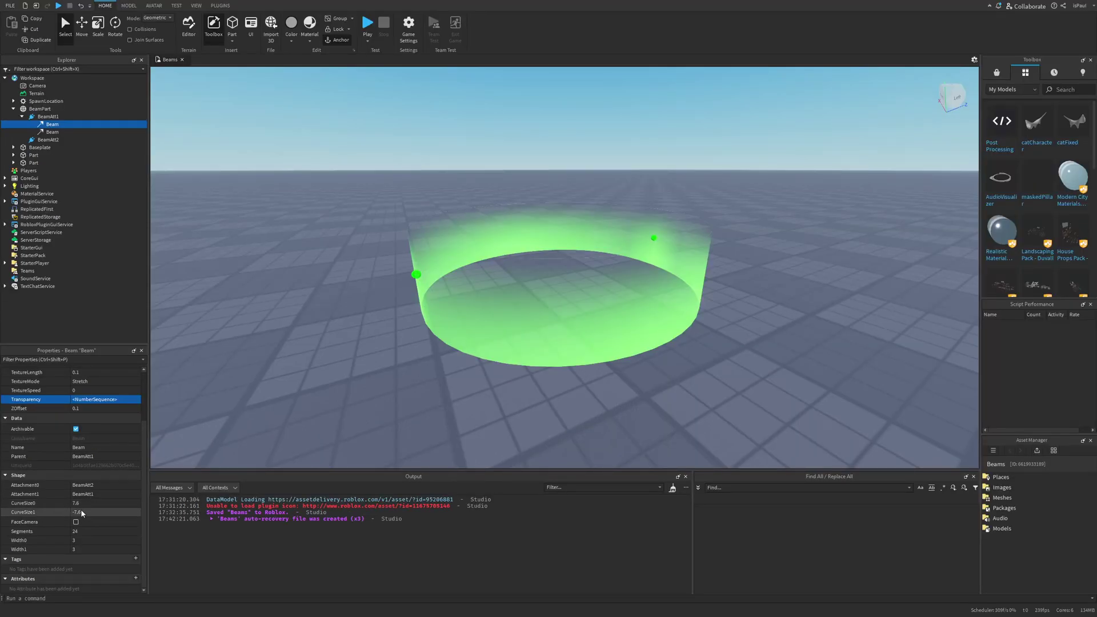
- Scale the BeamPart narrower in one horizontal direction and stretch it to about 24 studs in the other
{"action": "left_click", "coordinate": [537, 221]}
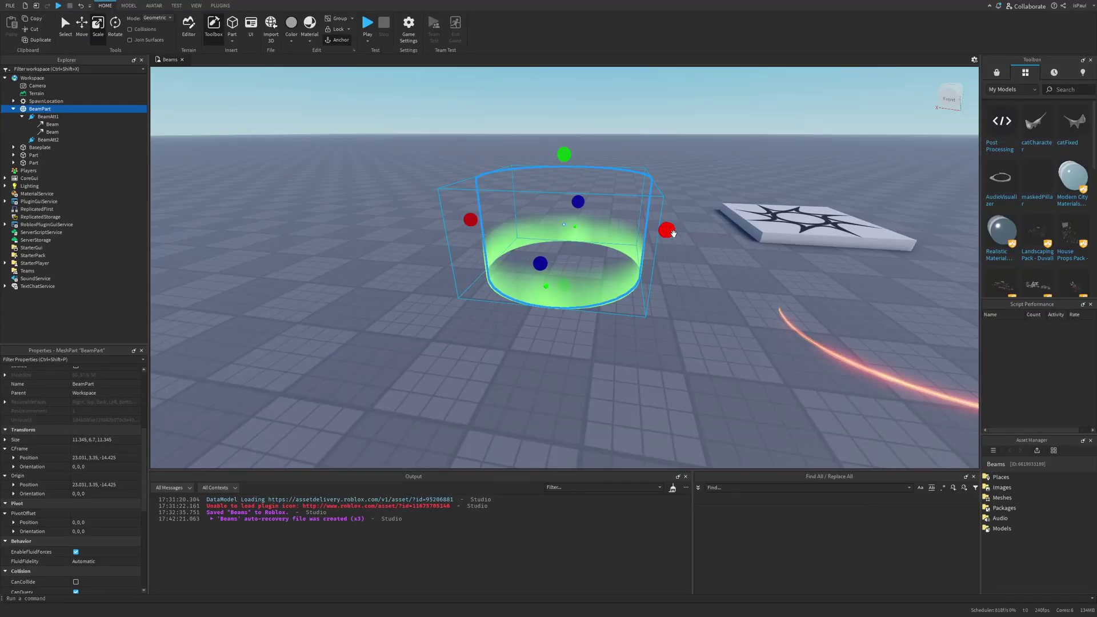
{"action": "left_click_drag", "start_coordinate": [630, 229], "coordinate": [528, 264]}
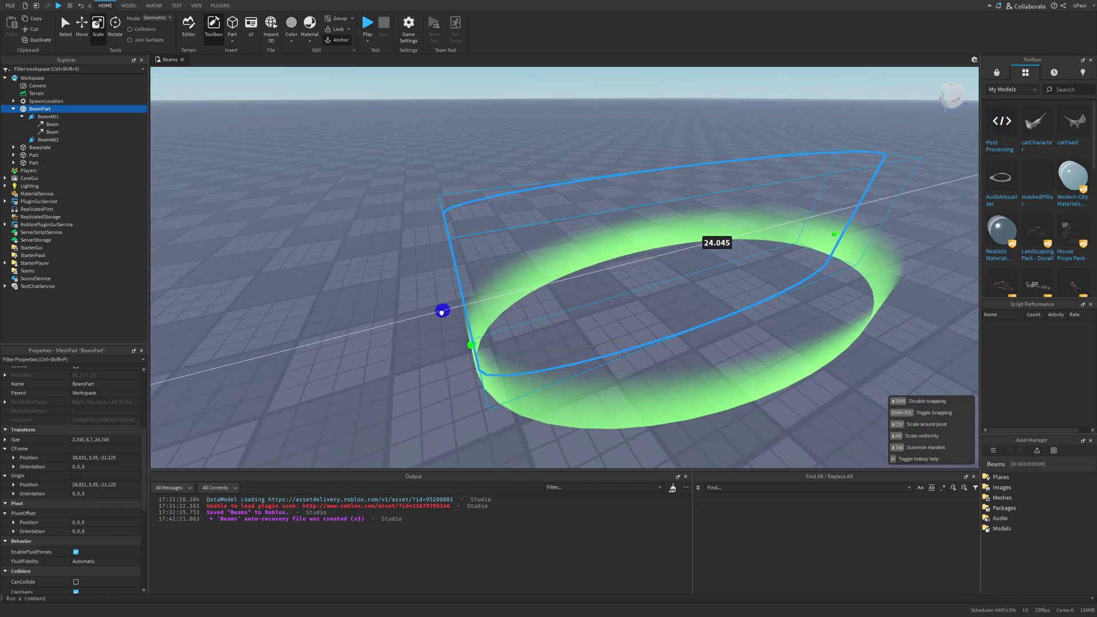
{"action": "left_click_drag", "start_coordinate": [441, 312], "coordinate": [351, 315]}
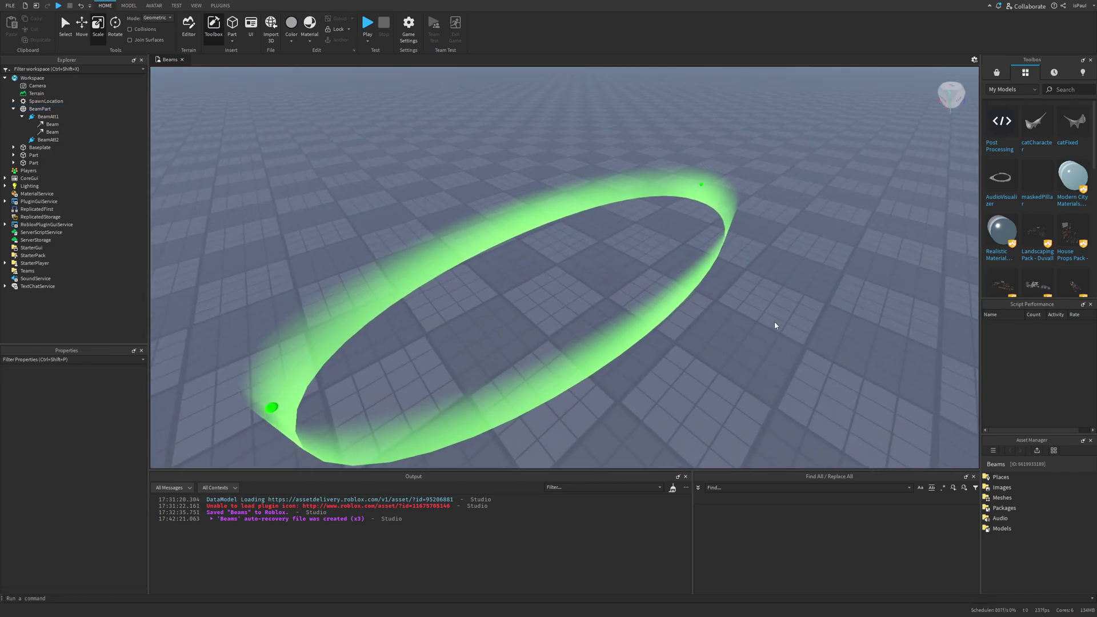
- Widen the first green ring beam's curve by setting CurveSize0 to 15 and CurveSize1 to -15
{"action": "right_click_drag", "start_coordinate": [774, 322], "coordinate": [755, 349]}
{"action": "scroll", "coordinate": [708, 319], "scroll_direction": "down", "scroll_amount": 3}
{"action": "scroll", "coordinate": [779, 346], "scroll_direction": "down", "scroll_amount": 3}
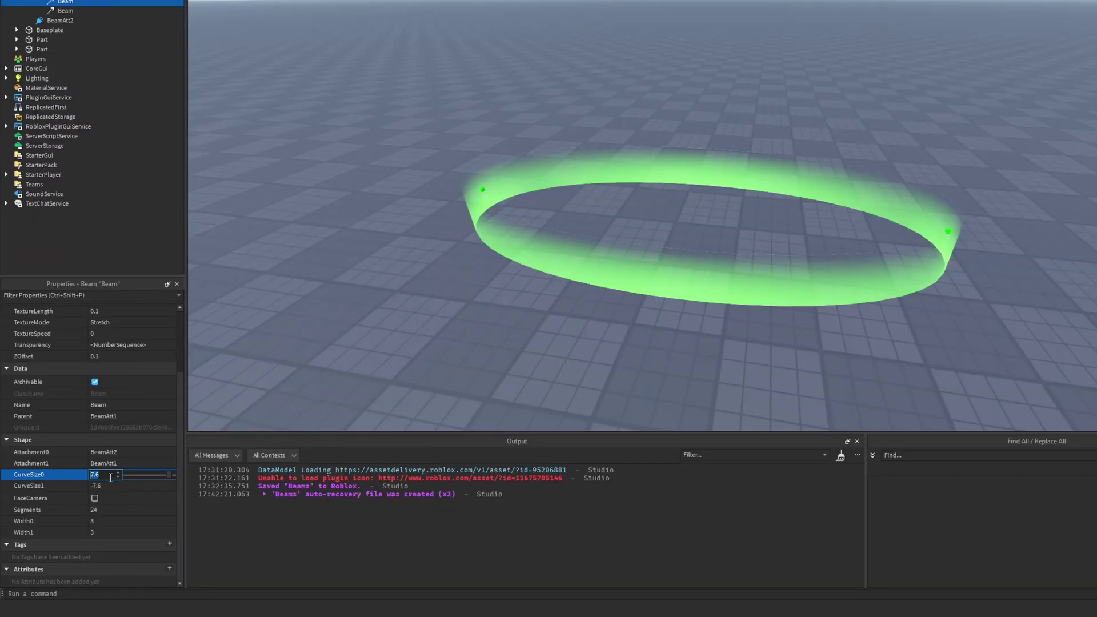
{"action": "type", "text": "12"}
{"action": "left_click", "coordinate": [113, 485]}
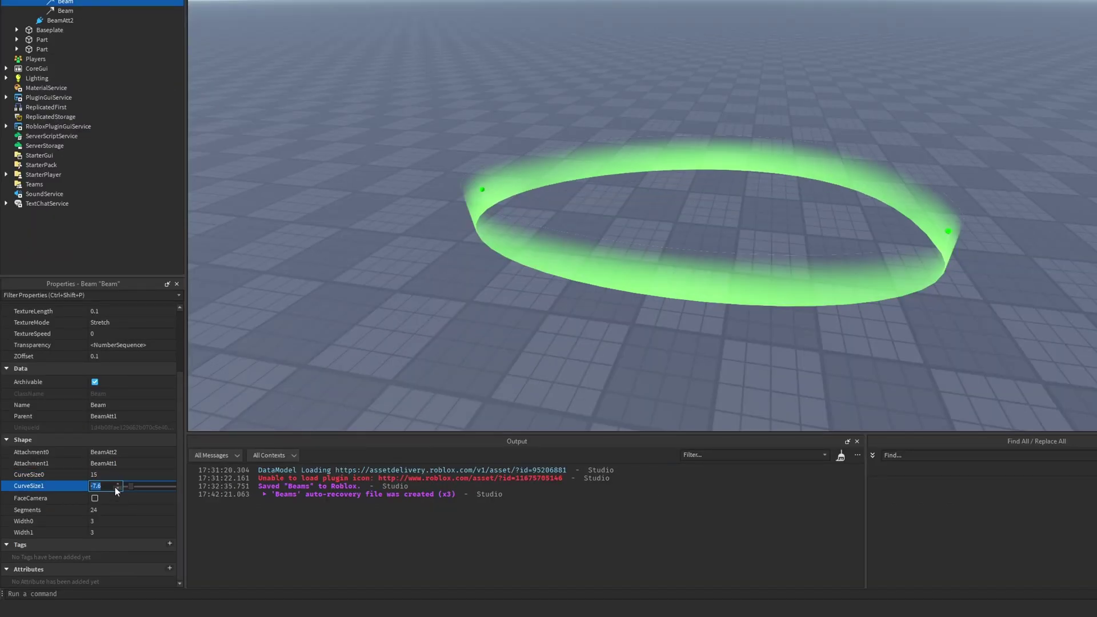
{"action": "type", "text": "-15"}
{"action": "key", "text": "Return"}
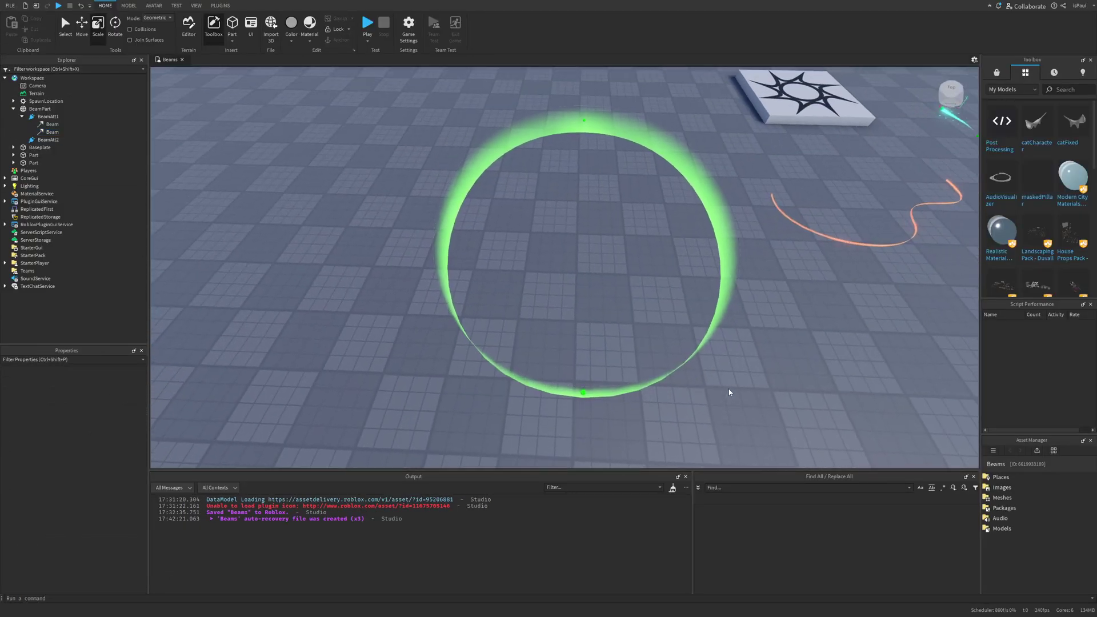
- Fine-tune the BeamPart's length to about 24.9 studs to round out the green ring
{"action": "scroll", "coordinate": [727, 392], "scroll_direction": "up", "scroll_amount": 3}
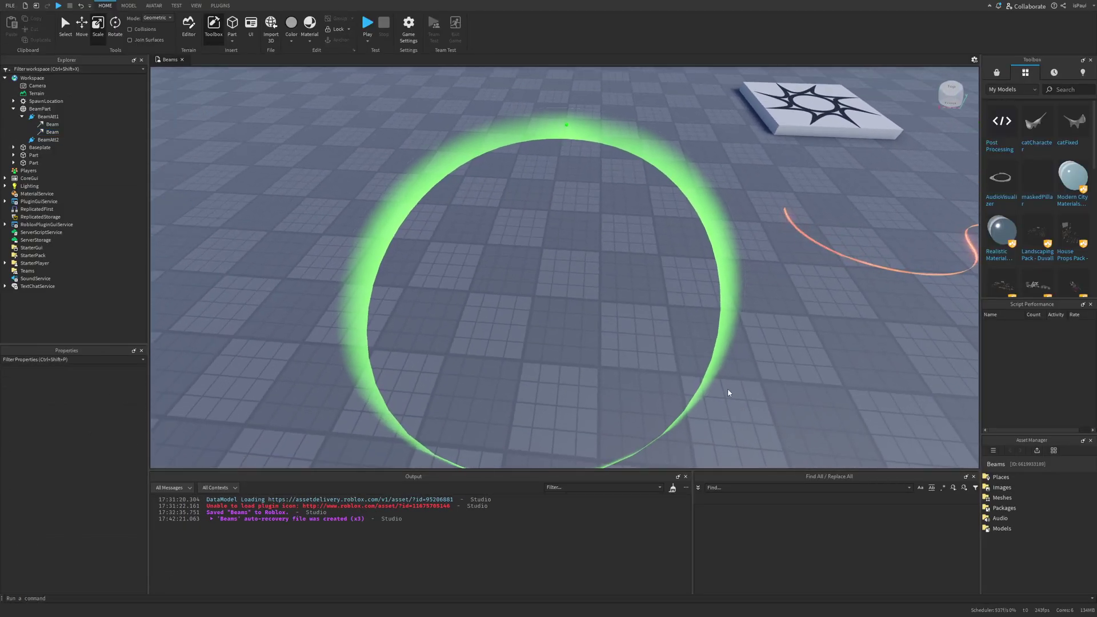
{"action": "left_click_drag", "start_coordinate": [504, 377], "coordinate": [504, 383]}
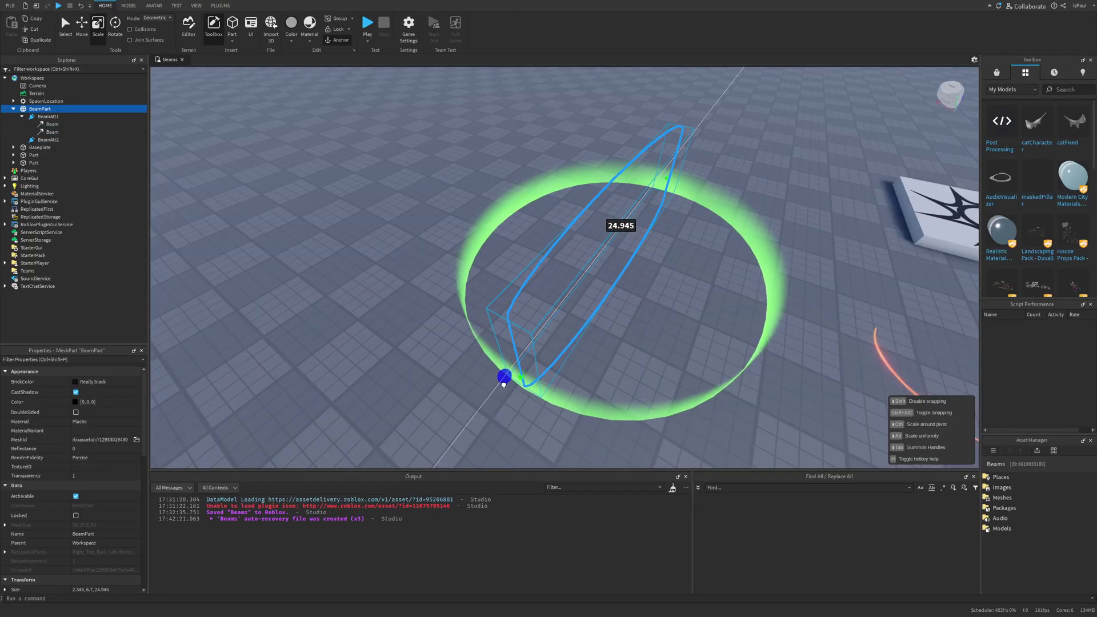
{"action": "left_click", "coordinate": [667, 381]}
{"action": "right_click_drag", "start_coordinate": [668, 380], "coordinate": [739, 303]}
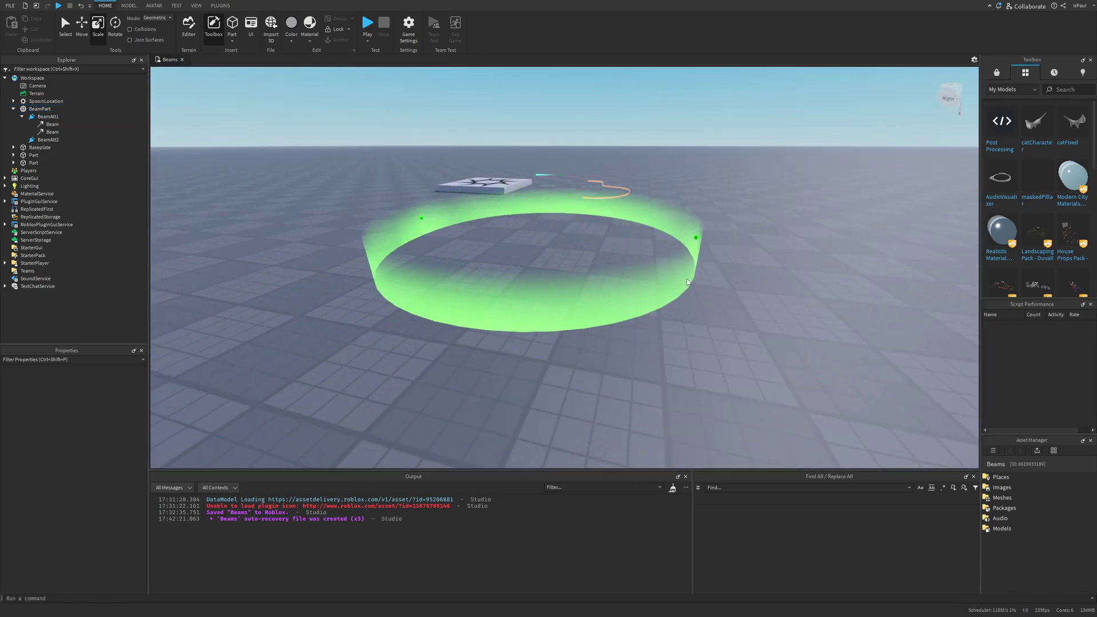
{"action": "left_click", "coordinate": [33, 117]}
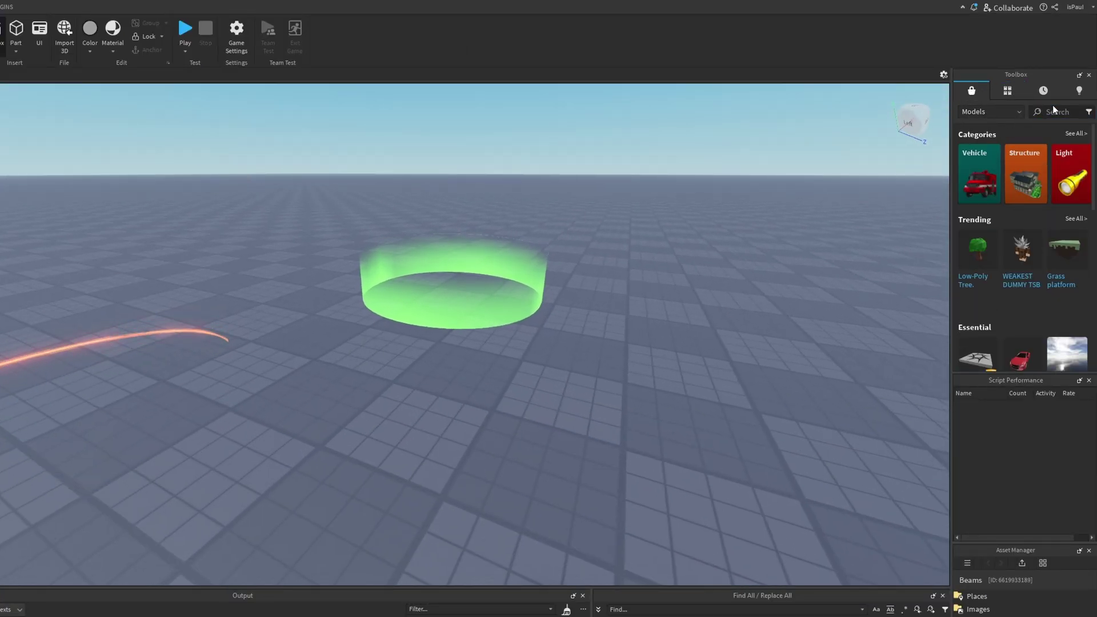
- Search the model library for "beam texture", insert the first Beam Texture Pack and move it about 70 studs, beyond the green ring
{"action": "type", "text": "beam texture"}
{"action": "key", "text": "Return"}
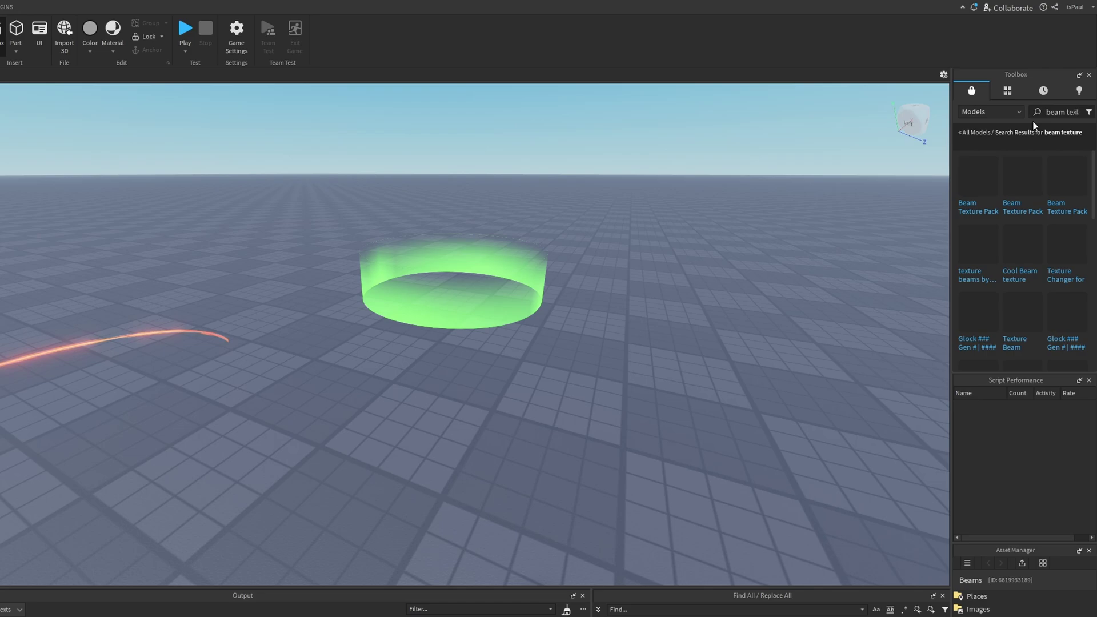
{"action": "right_click_drag", "start_coordinate": [787, 344], "coordinate": [778, 338]}
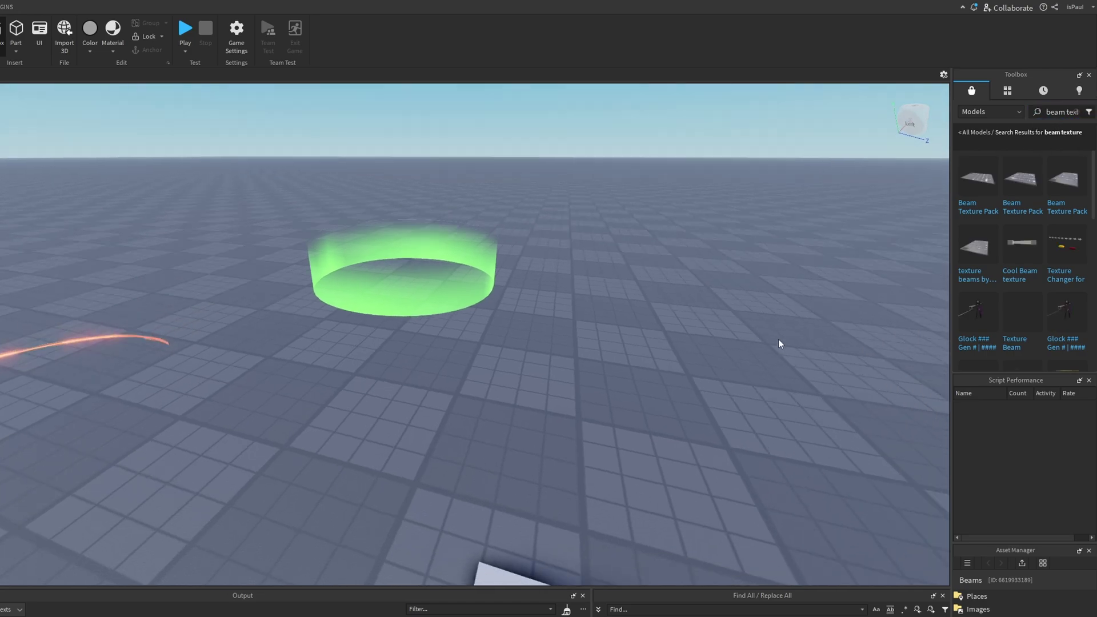
{"action": "scroll", "coordinate": [778, 339], "scroll_direction": "down", "scroll_amount": 2}
{"action": "left_click", "coordinate": [964, 186]}
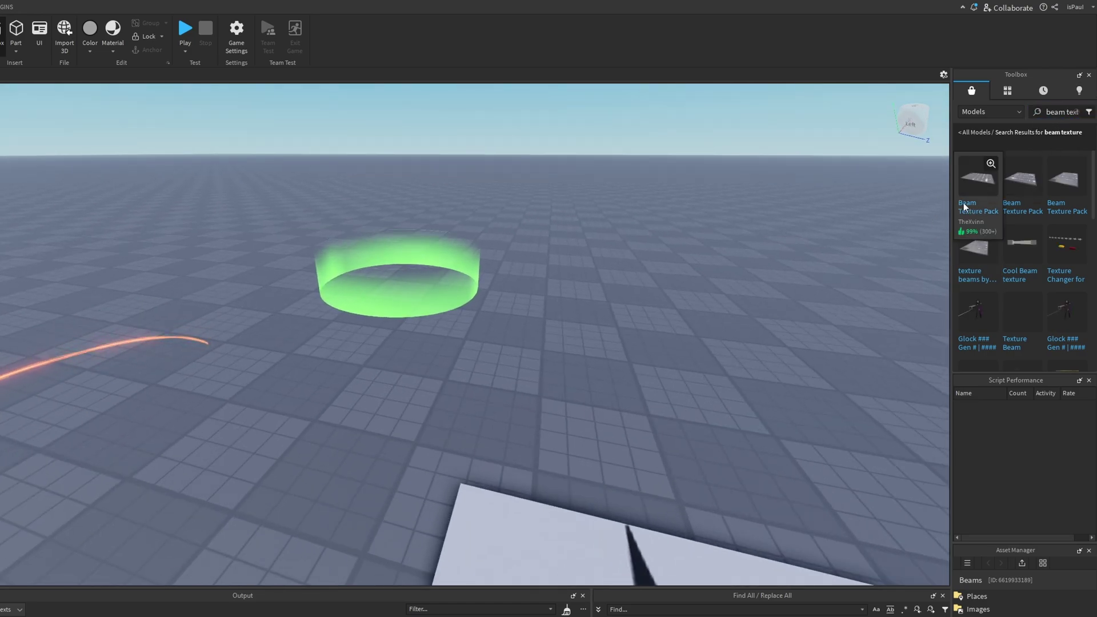
{"action": "right_click_drag", "start_coordinate": [677, 299], "coordinate": [665, 304]}
{"action": "left_click_drag", "start_coordinate": [534, 263], "coordinate": [608, 164]}
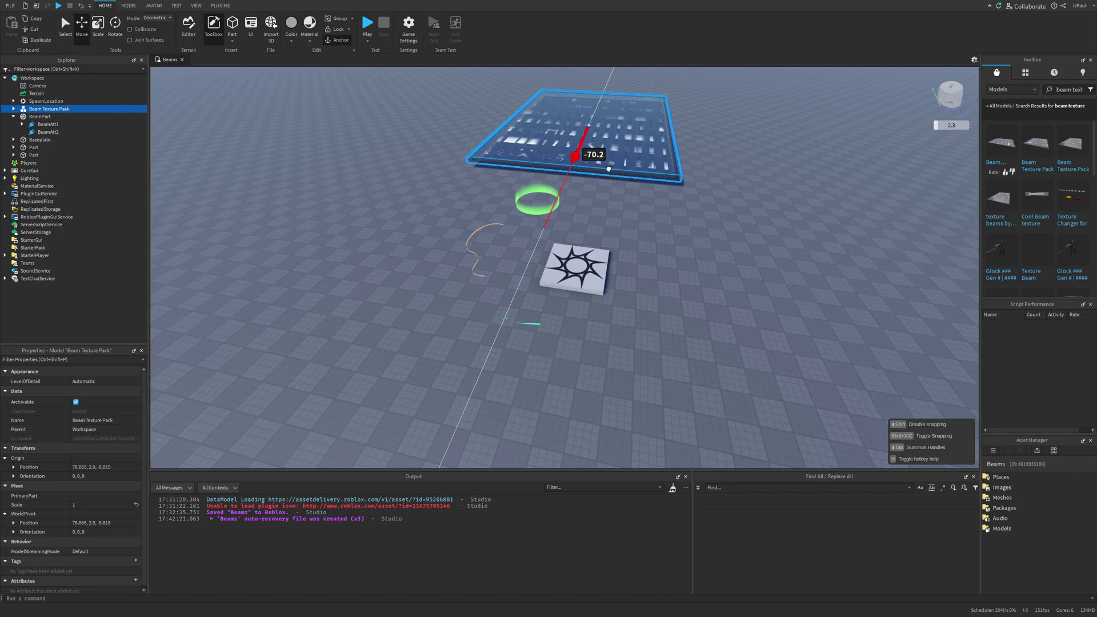
- Look over the sample beams in the Beam Texture Pack and inspect the Beam inside one Beam Holder
{"action": "left_click", "coordinate": [811, 290]}
{"action": "key", "text": "w"}
{"action": "right_click_drag", "start_coordinate": [811, 290], "coordinate": [518, 314]}
{"action": "key", "text": "s"}
{"action": "key", "text": "w"}
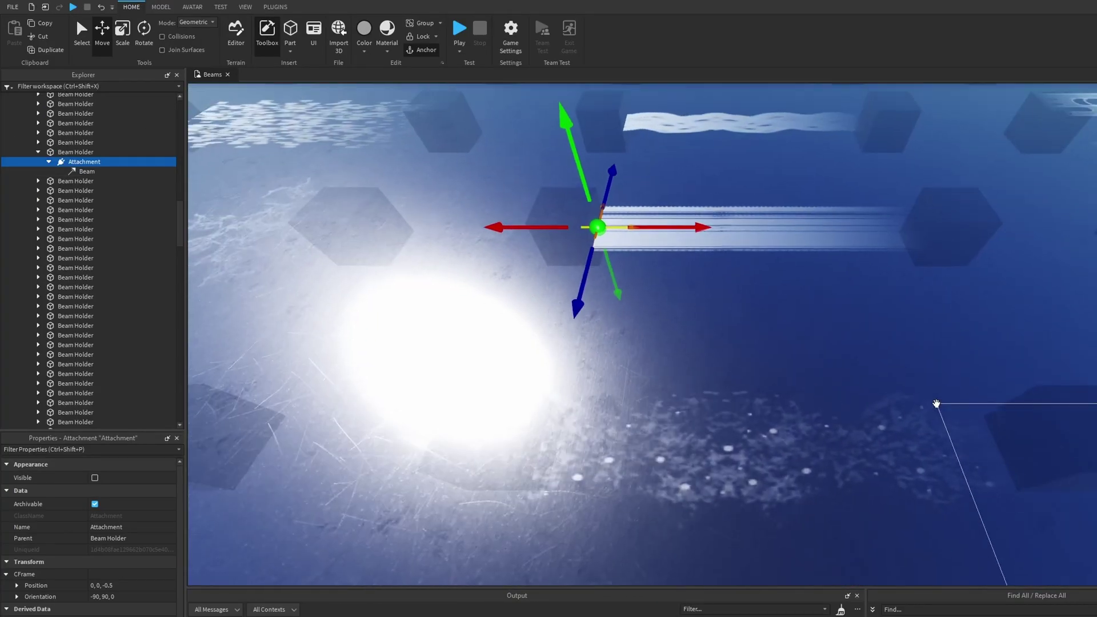
{"action": "key", "text": "f"}
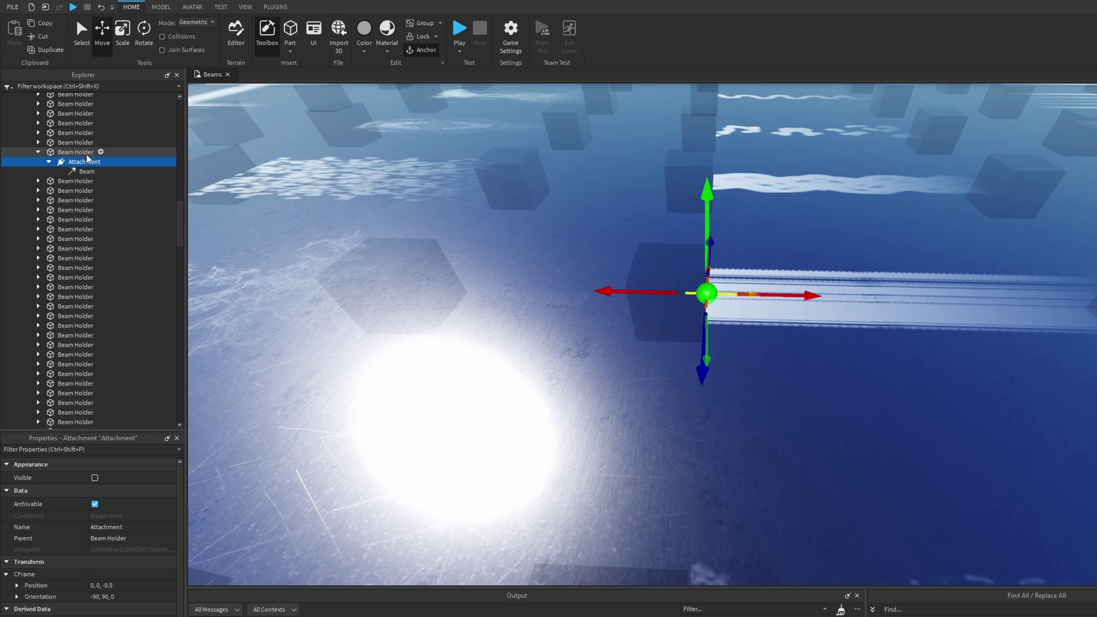
{"action": "left_click", "coordinate": [87, 172]}
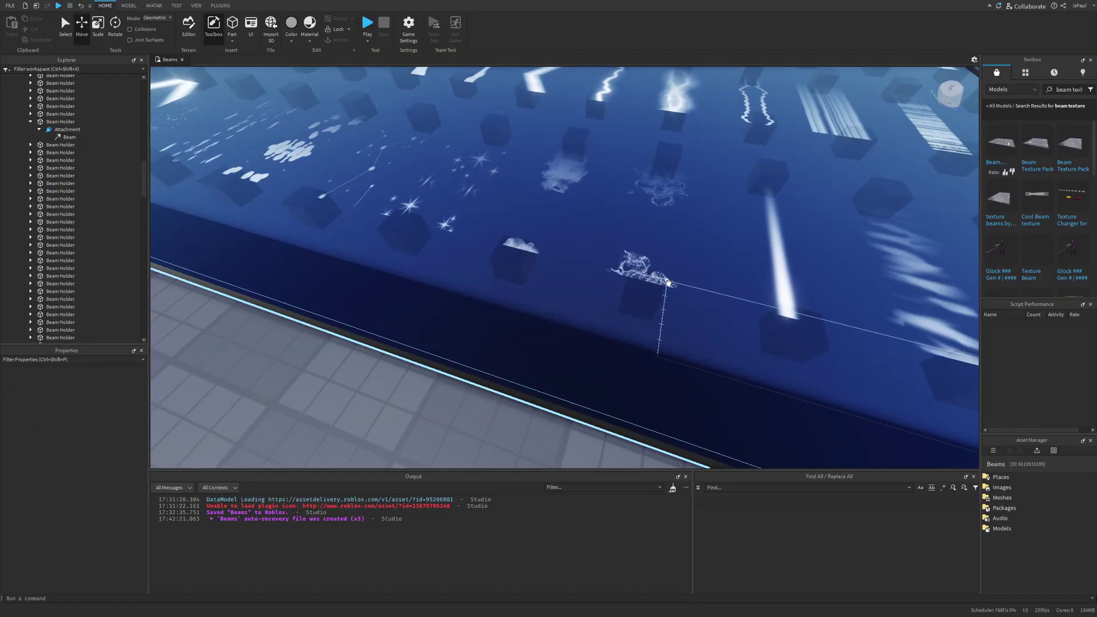
{"action": "scroll", "coordinate": [668, 281], "scroll_direction": "down", "scroll_amount": 3}
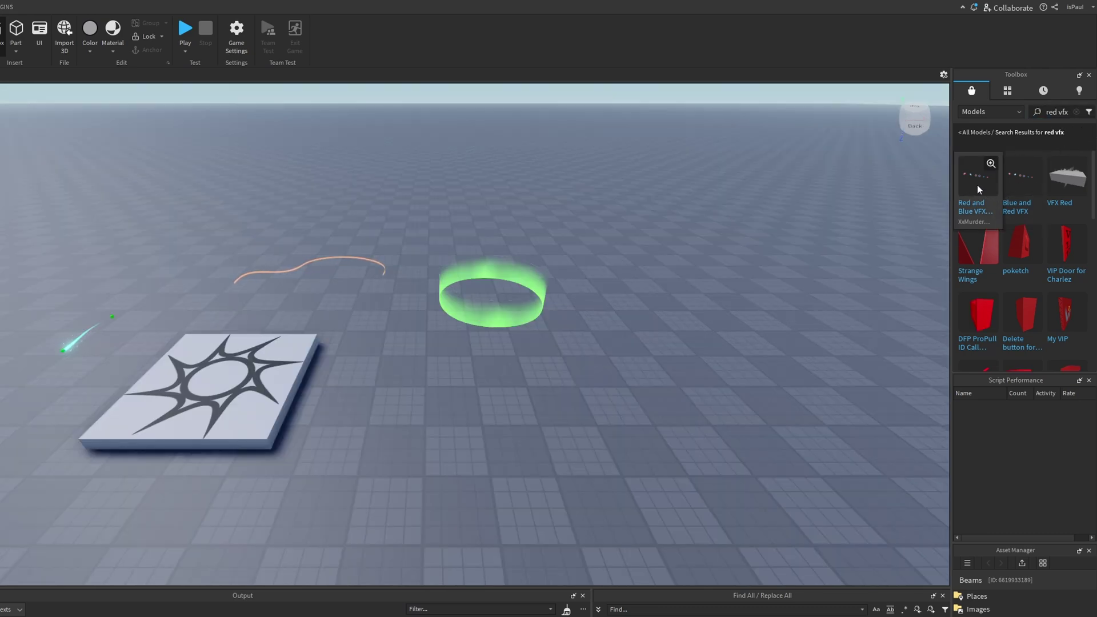
- Insert the first Red and Blue VFX model from the "red vfx" search and view its red effect up close
{"action": "left_click", "coordinate": [977, 186]}
{"action": "right_click_drag", "start_coordinate": [711, 352], "coordinate": [743, 362]}
{"action": "left_click", "coordinate": [744, 362]}
{"action": "key", "text": "w"}
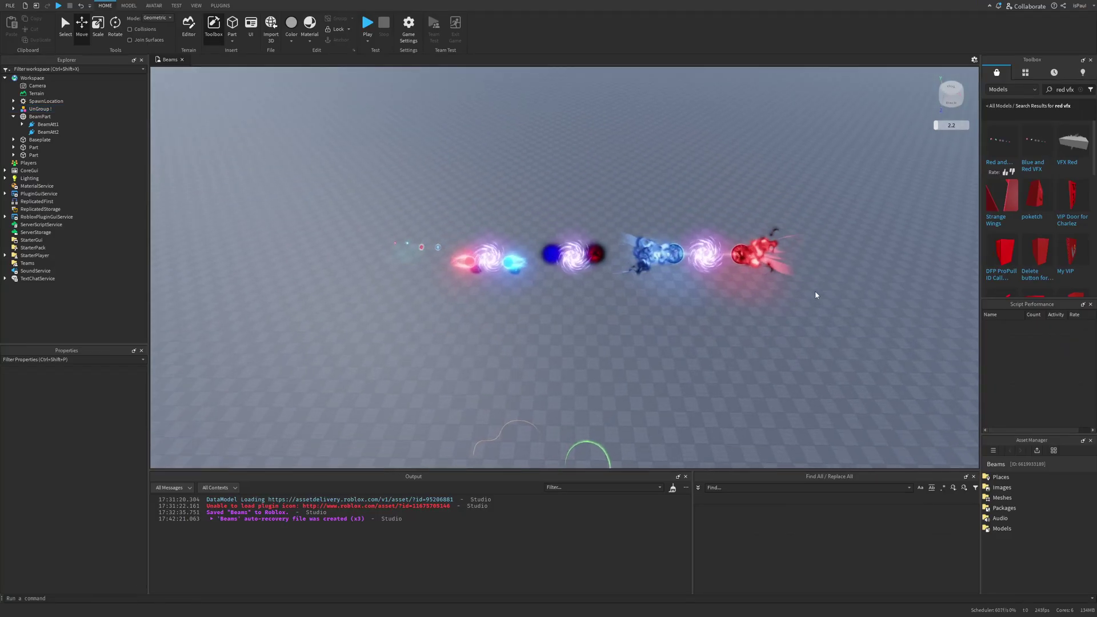
{"action": "right_click_drag", "start_coordinate": [815, 291], "coordinate": [815, 292]}
{"action": "key", "text": "d"}
{"action": "key", "text": "s"}
{"action": "right_click_drag", "start_coordinate": [705, 290], "coordinate": [700, 306]}
{"action": "key", "text": "w"}
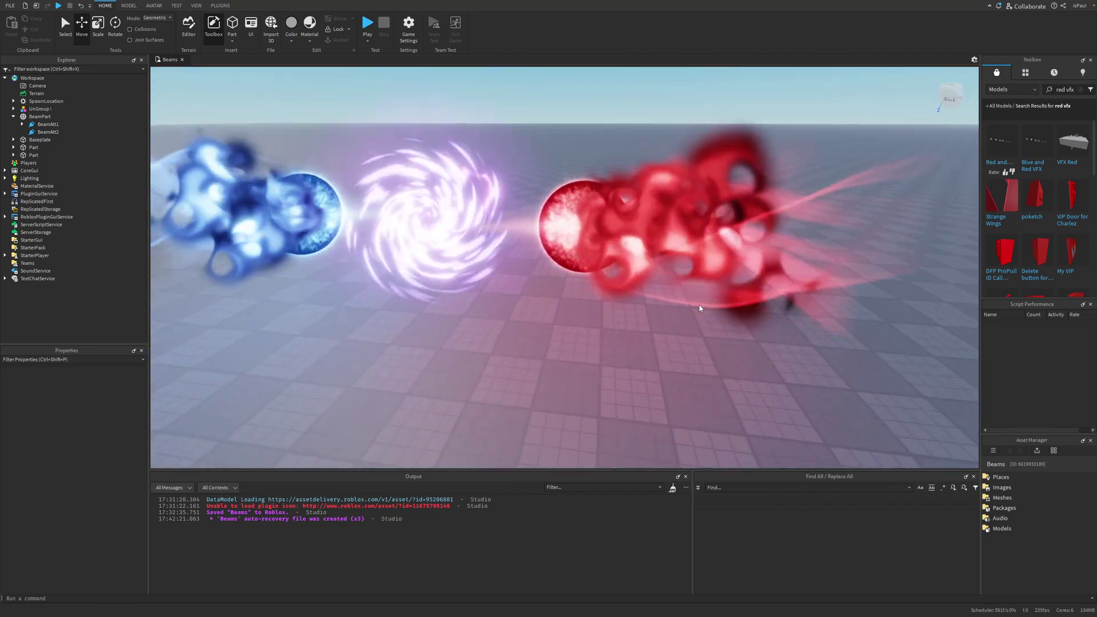
- Disable beams B1, B2 and B3 under the BA1 attachment of the Red VFX part
{"action": "left_click", "coordinate": [600, 237]}
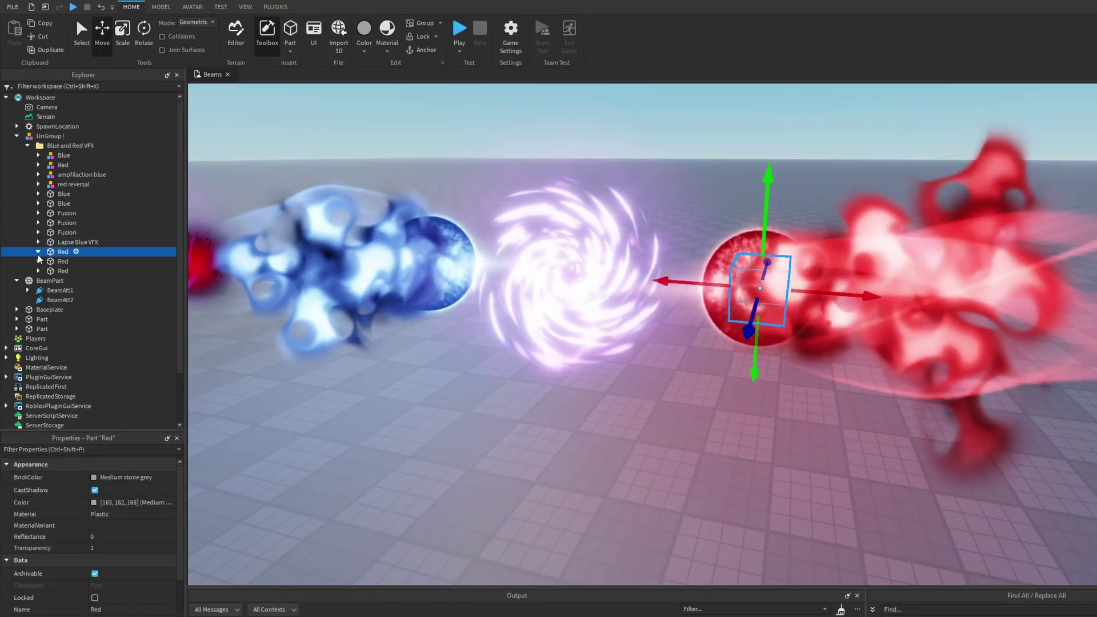
{"action": "left_click", "coordinate": [38, 252]}
{"action": "left_click", "coordinate": [83, 367]}
{"action": "left_click", "coordinate": [49, 281]}
{"action": "left_click", "coordinate": [49, 271]}
{"action": "left_click", "coordinate": [48, 261]}
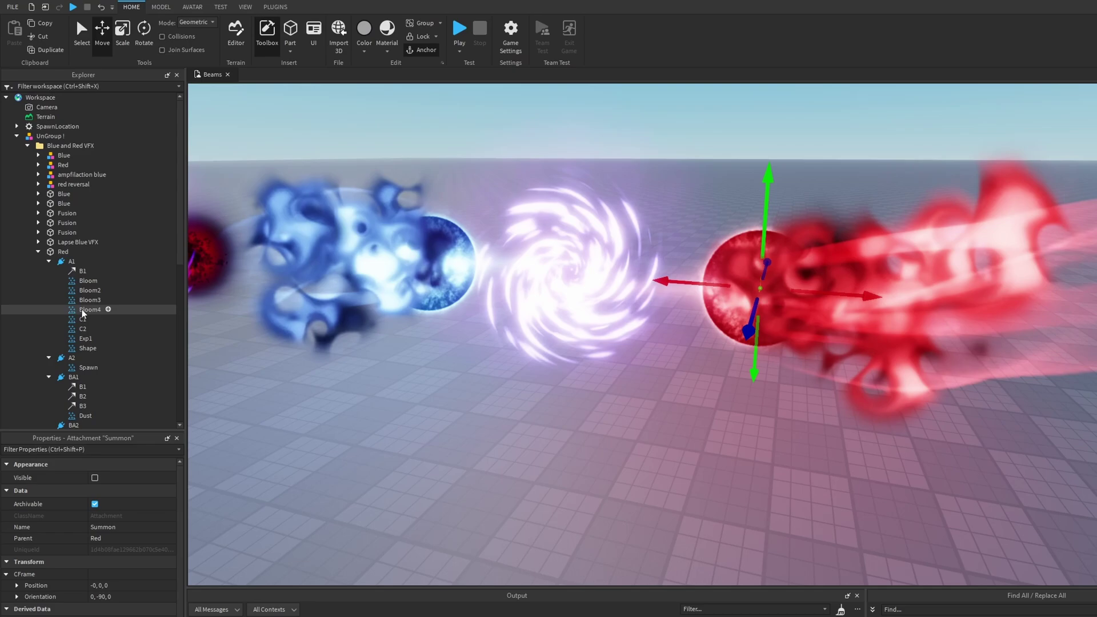
{"action": "scroll", "coordinate": [83, 311], "scroll_direction": "down", "scroll_amount": 3}
{"action": "left_click", "coordinate": [81, 324]}
{"action": "left_click", "coordinate": [83, 305]}
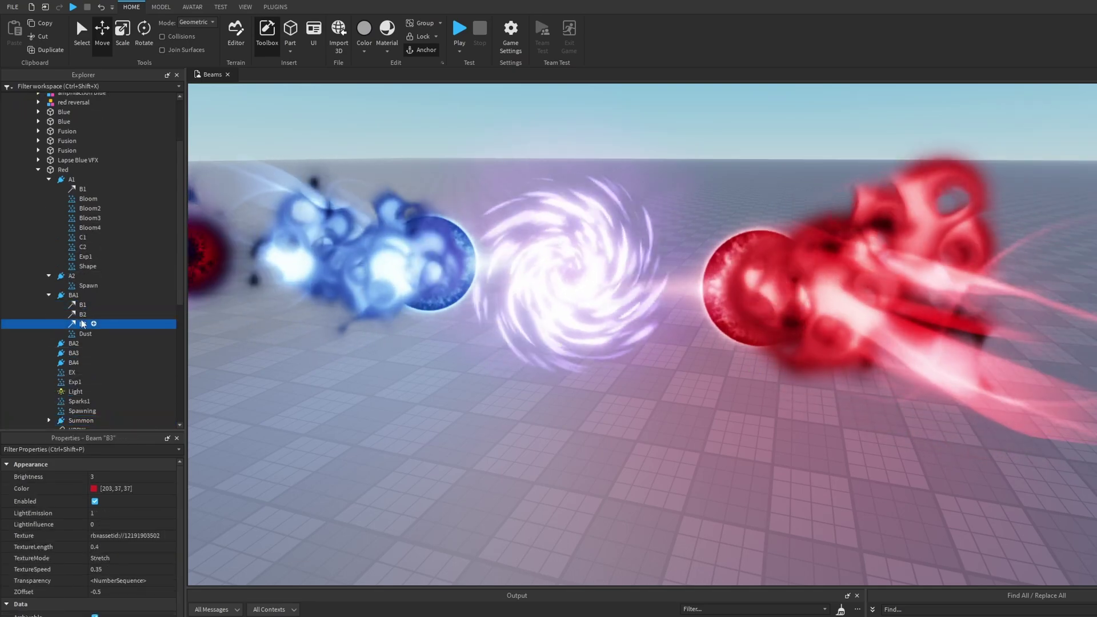
{"action": "left_click", "coordinate": [83, 324], "text": "shift"}
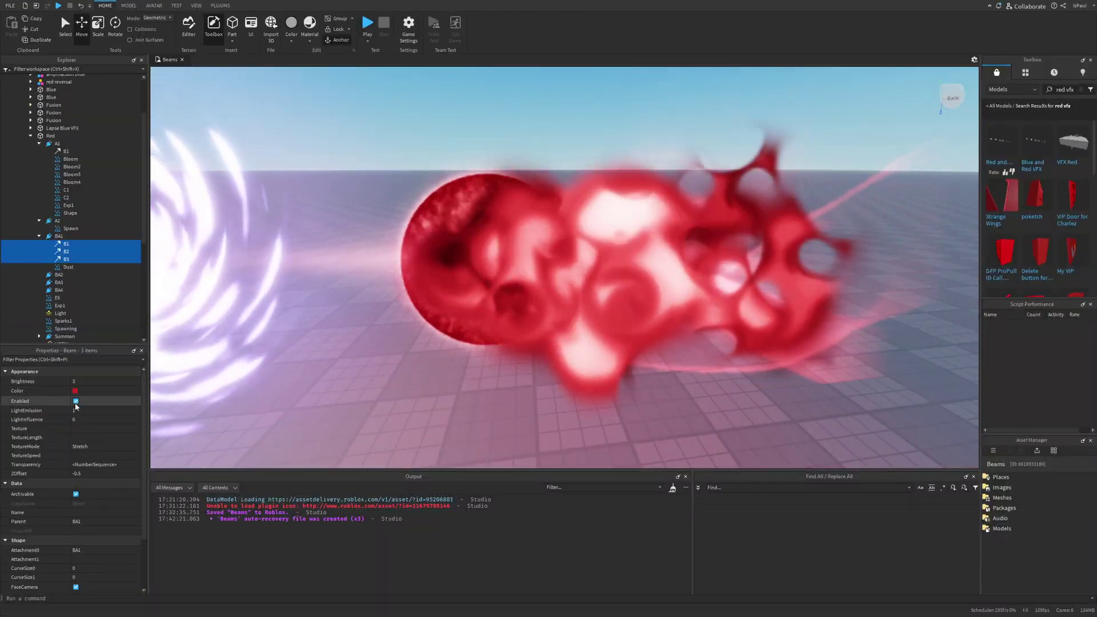
{"action": "left_click", "coordinate": [75, 401]}
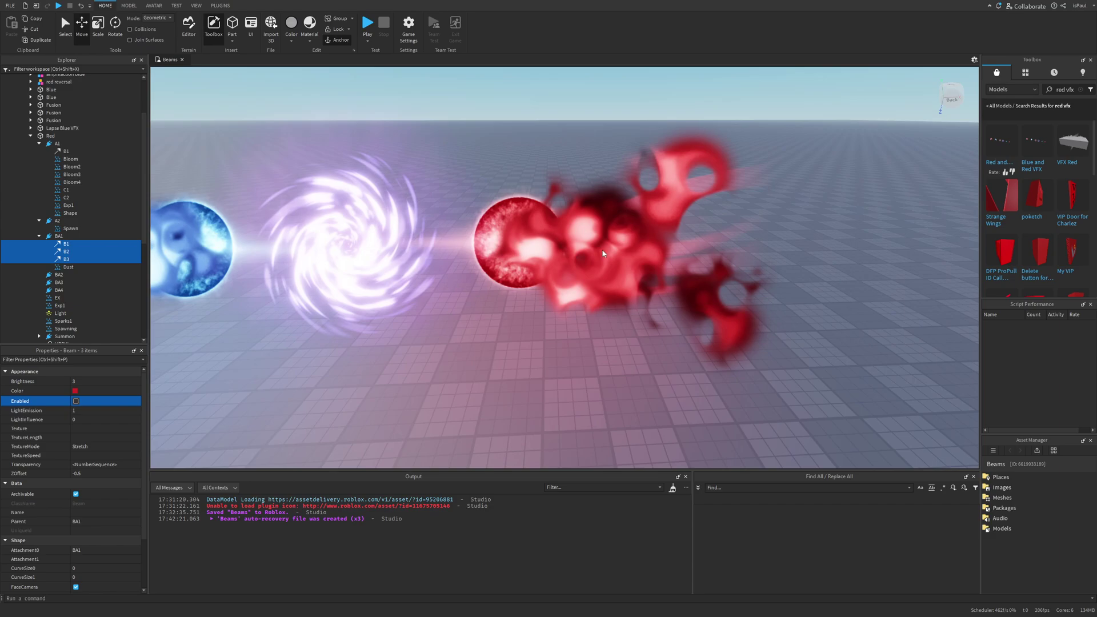
- Try deleting the particle emitters from Bloom to Shape under the A1 attachment of the Red part, and undo the deletion
{"action": "left_click", "coordinate": [67, 151]}
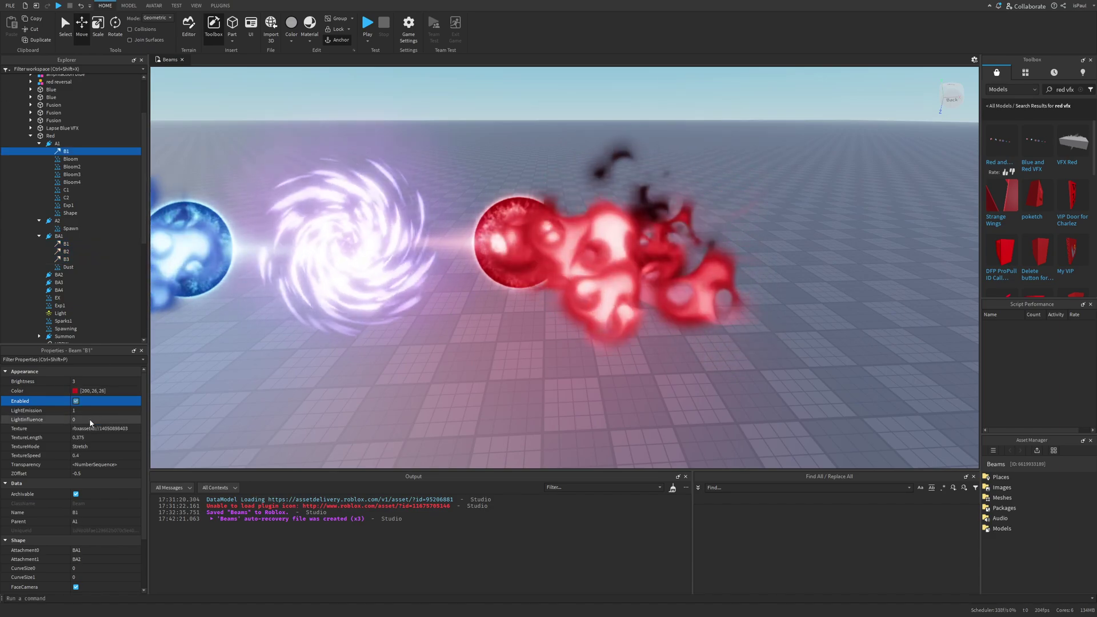
{"action": "left_click", "coordinate": [70, 159]}
{"action": "left_click", "coordinate": [70, 212], "text": "shift"}
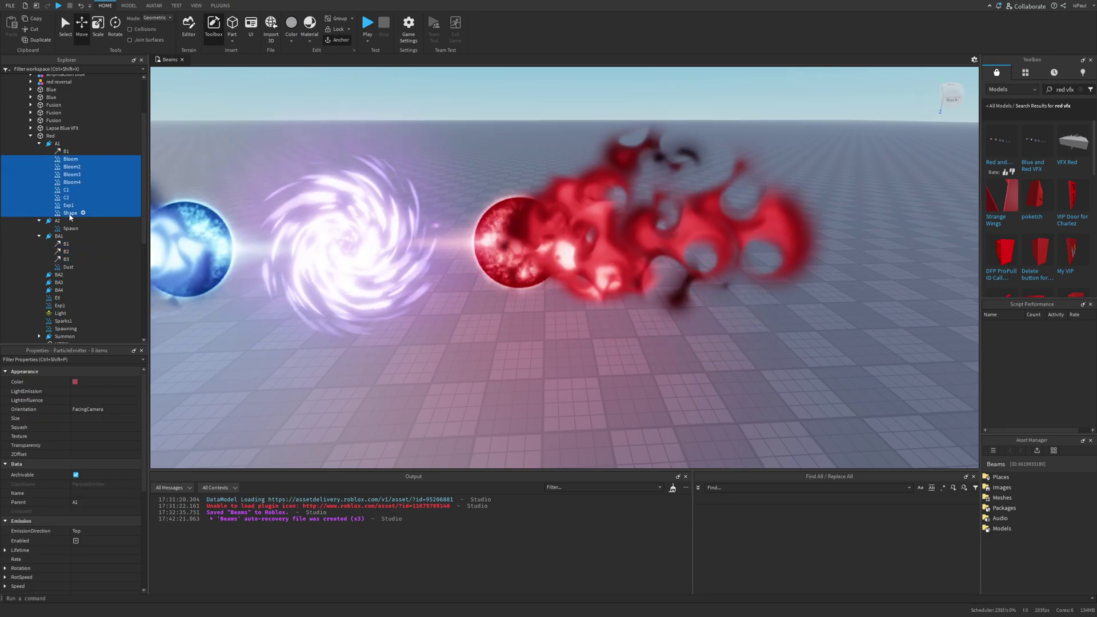
{"action": "key", "text": "Delete"}
{"action": "key", "text": "ctrl+z"}
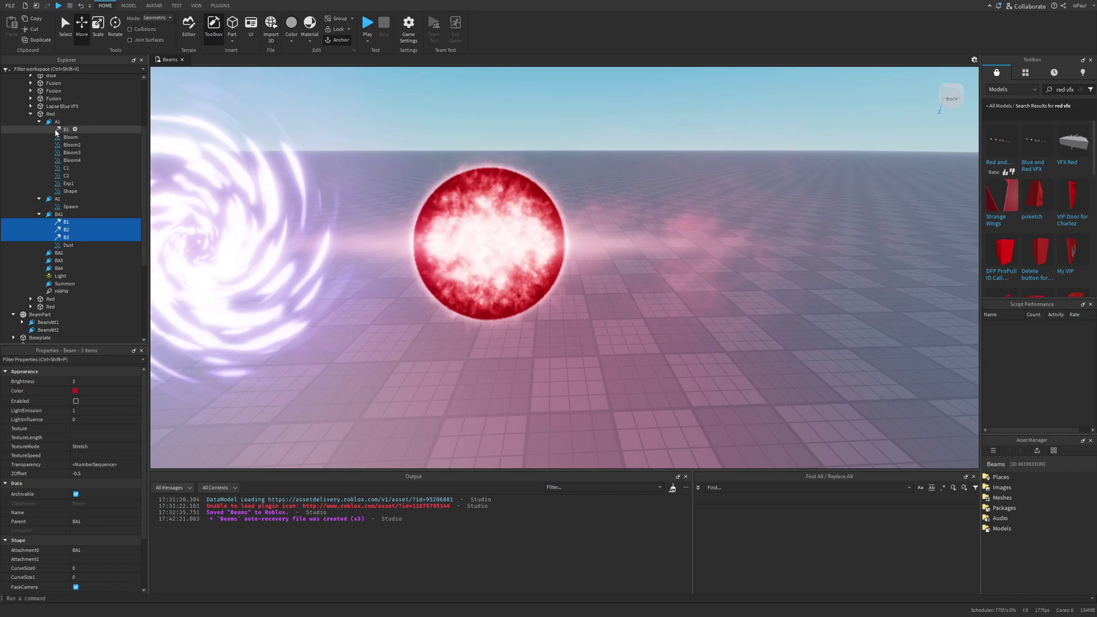
- Toggle the Enabled property of beam B1 under A1 together with beams B1, B2 and B3 under BA1
{"action": "left_click", "coordinate": [67, 129], "text": "ctrl"}
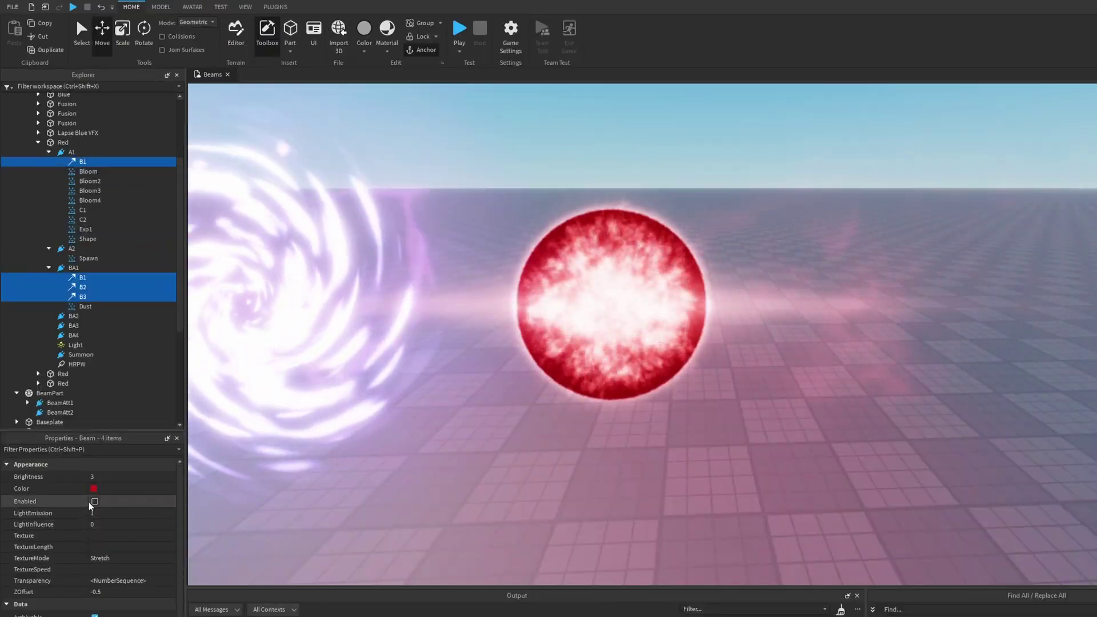
{"action": "left_click", "coordinate": [76, 400]}
{"action": "key", "text": "s"}
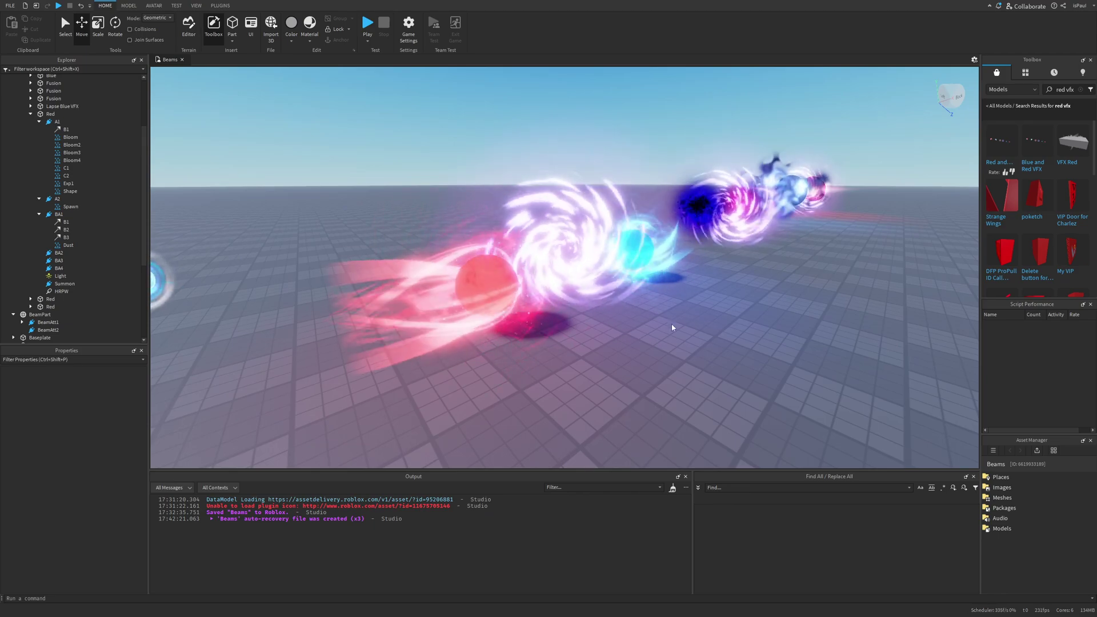
- Look over the other VFX models, including the red and blue ringed orbs, and examine the cyan Blue effect up close
{"action": "key", "text": "d"}
{"action": "right_click_drag", "start_coordinate": [667, 318], "coordinate": [667, 317]}
{"action": "key", "text": "w"}
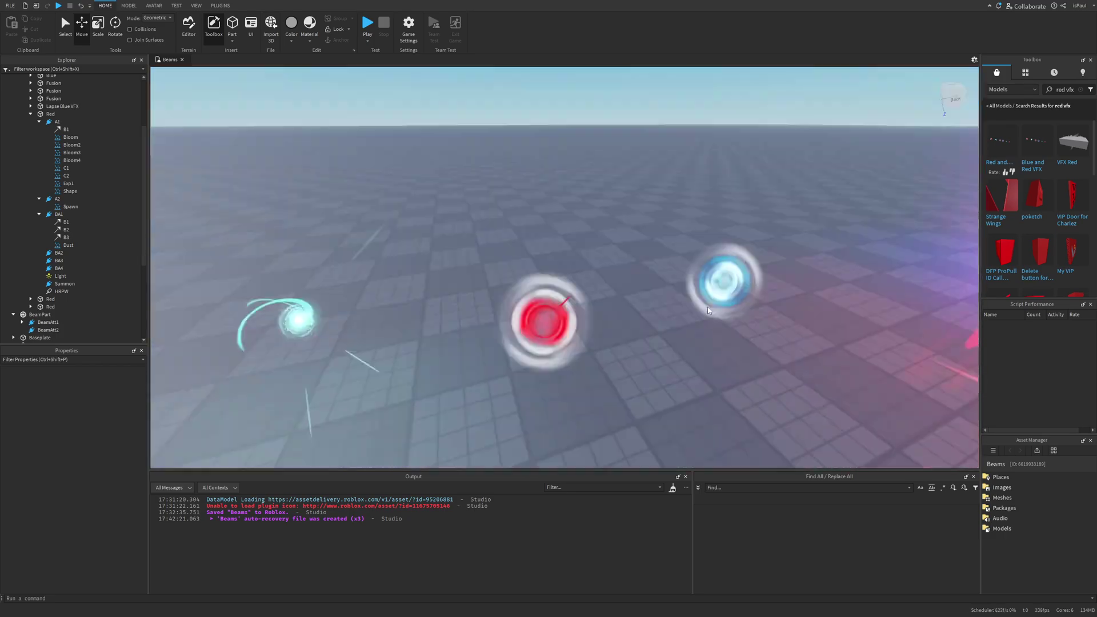
{"action": "key", "text": "w"}
{"action": "right_click_drag", "start_coordinate": [707, 308], "coordinate": [708, 308]}
{"action": "key", "text": "a"}
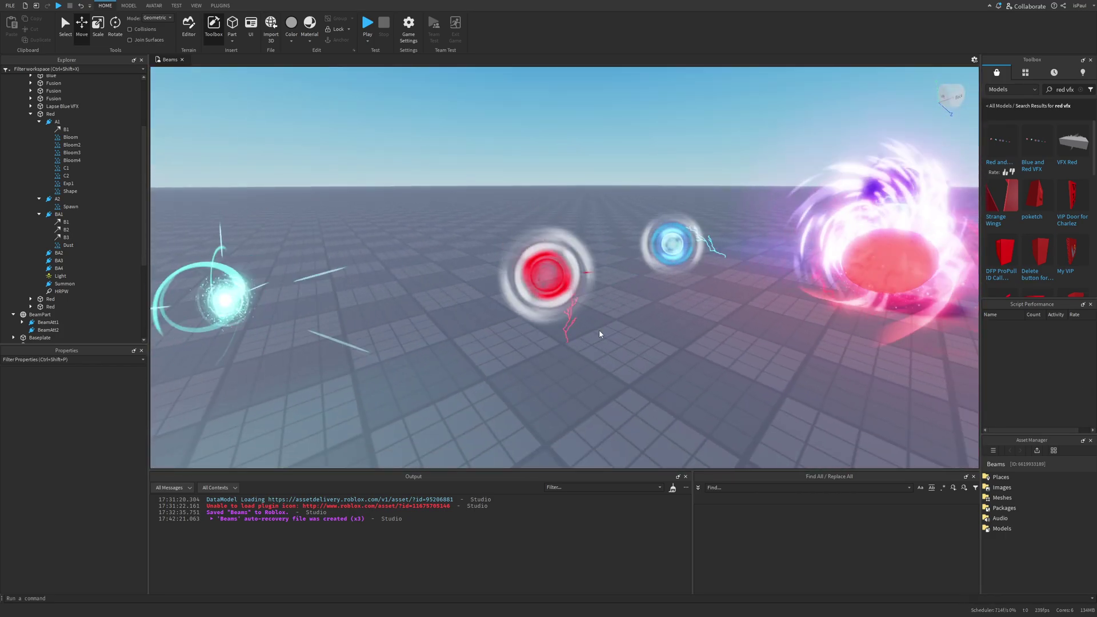
{"action": "right_click_drag", "start_coordinate": [647, 334], "coordinate": [695, 336]}
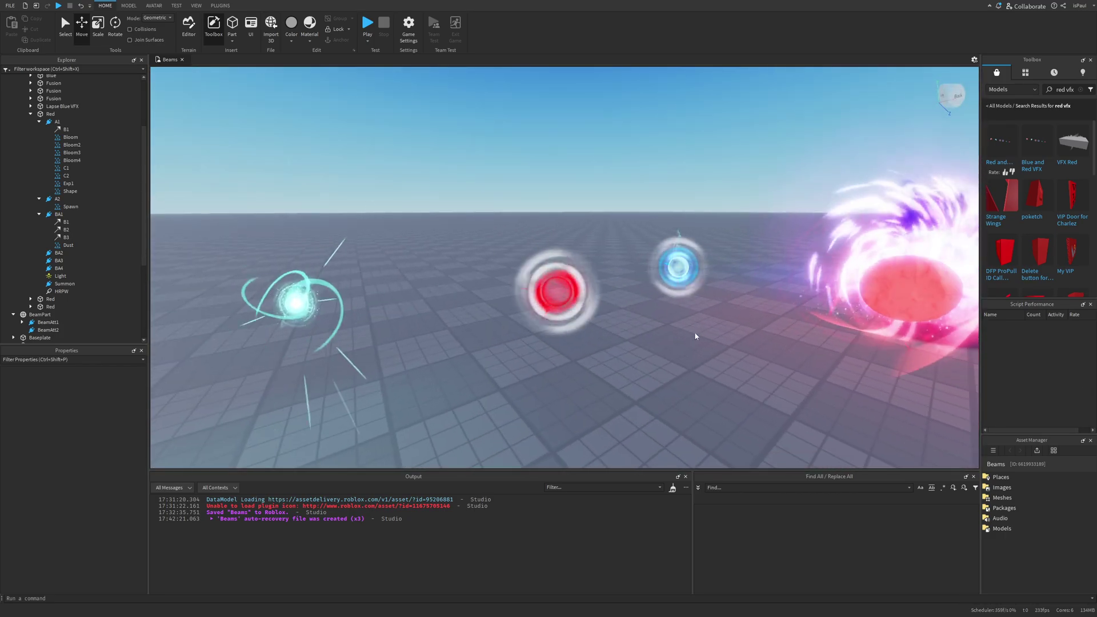
{"action": "key", "text": "s"}
{"action": "scroll", "coordinate": [690, 301], "scroll_direction": "up", "scroll_amount": 5}
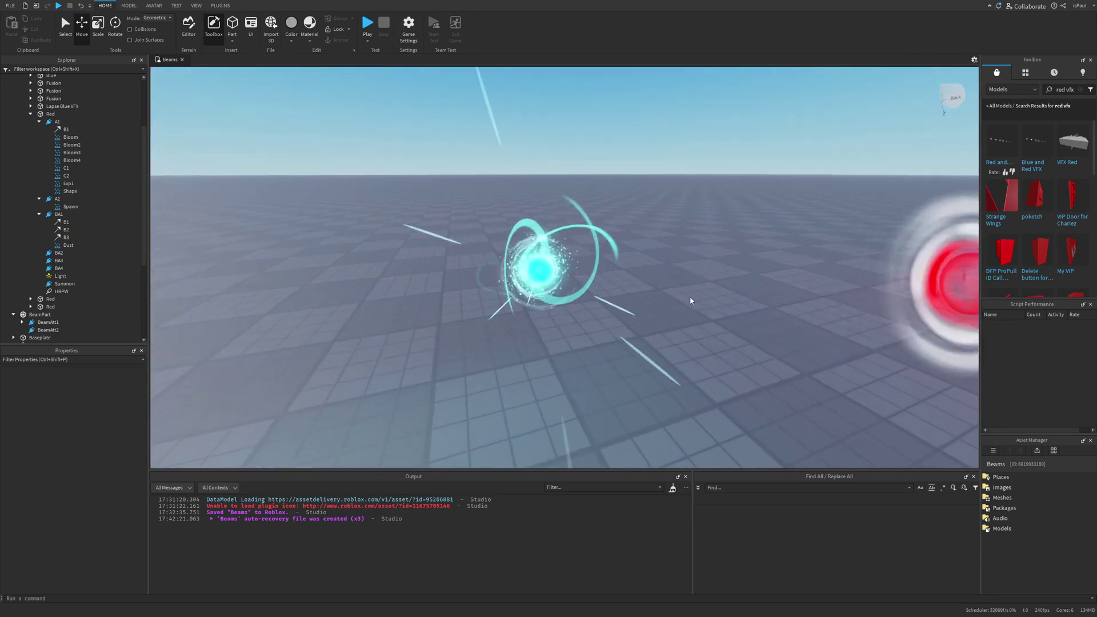
{"action": "right_click_drag", "start_coordinate": [690, 301], "coordinate": [691, 300]}
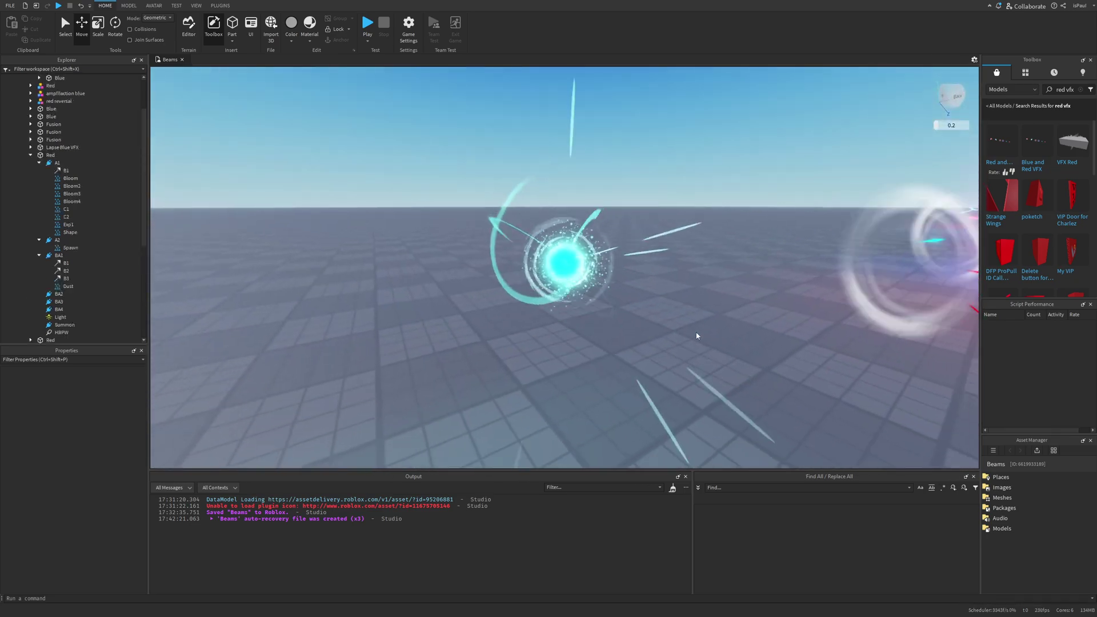
{"action": "scroll", "coordinate": [582, 258], "scroll_direction": "down", "scroll_amount": 2}
{"action": "right_click_drag", "start_coordinate": [602, 276], "coordinate": [602, 277]}
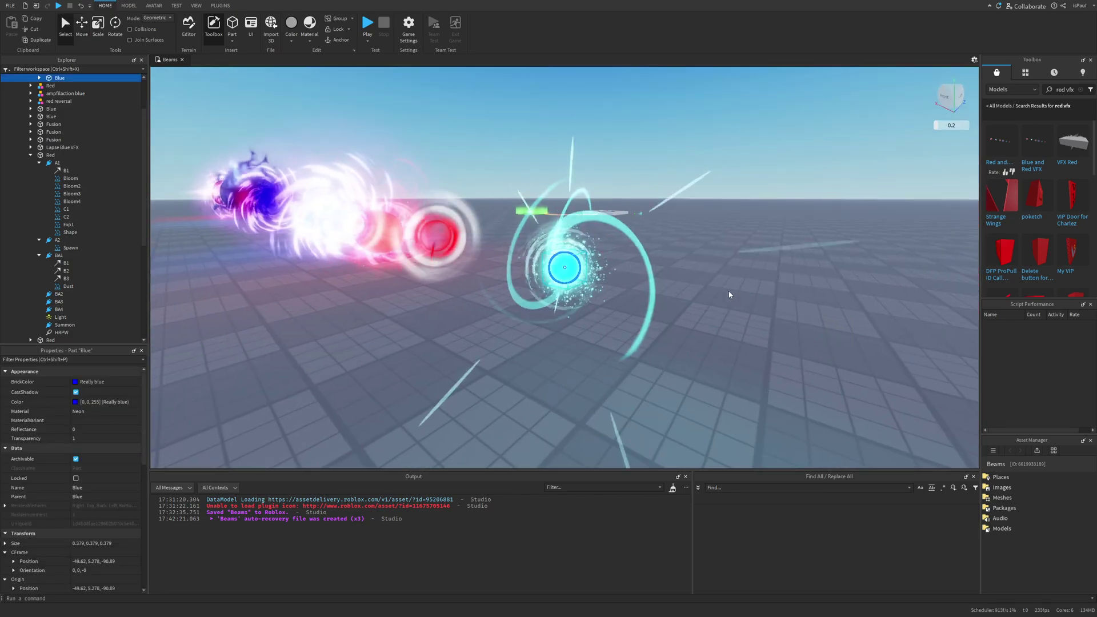
{"action": "scroll", "coordinate": [696, 295], "scroll_direction": "down", "scroll_amount": 1}
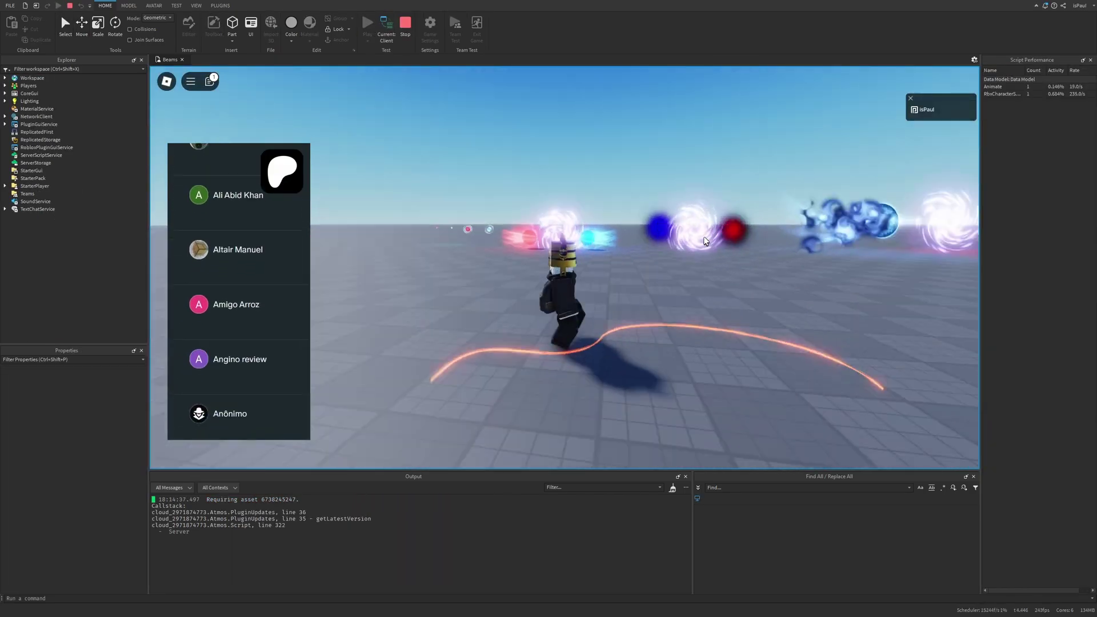
- Move and jump the avatar around the VFX models in the running play test to view the effects in game
{"action": "key", "text": "s"}
{"action": "right_click_drag", "start_coordinate": [704, 237], "coordinate": [695, 215]}
{"action": "key", "text": "space"}
{"action": "key", "text": "s"}
{"action": "key", "text": "space"}
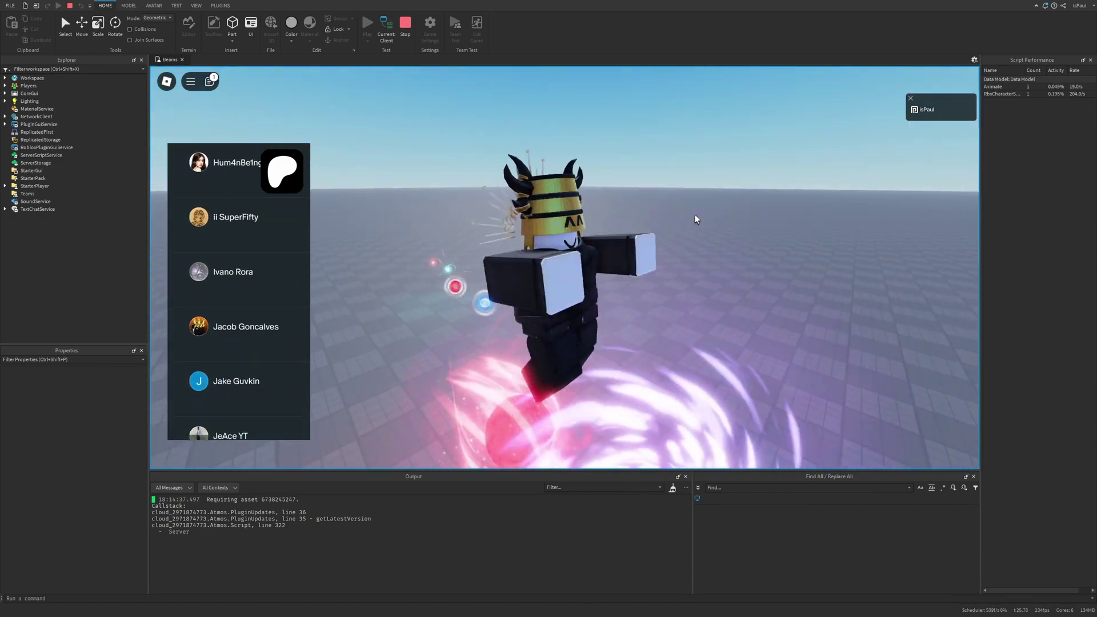